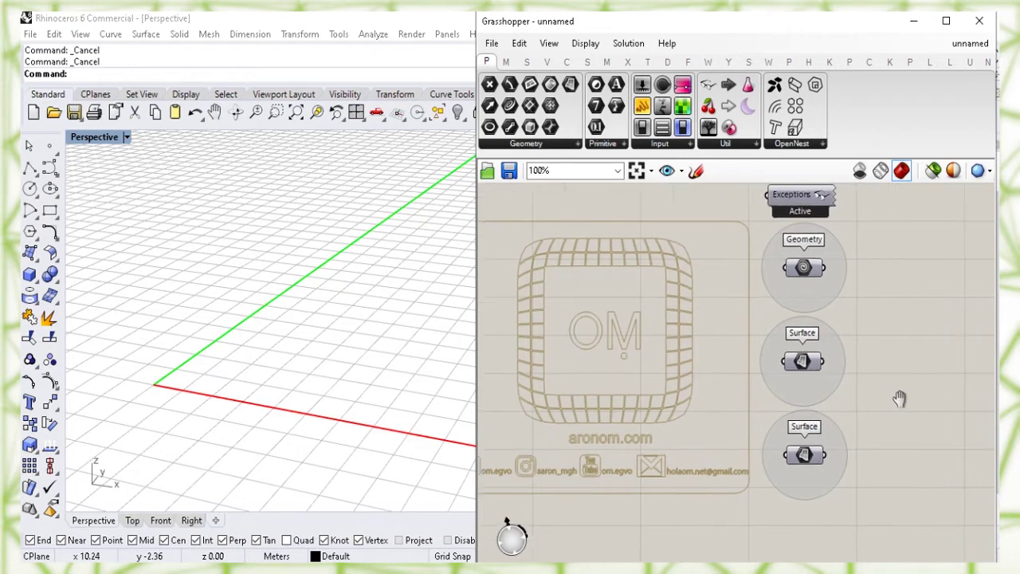
- Move the upper of the two Surface parameters onto the empty canvas area and turn on its preview
right_click_drag(907, 430, 755, 418)
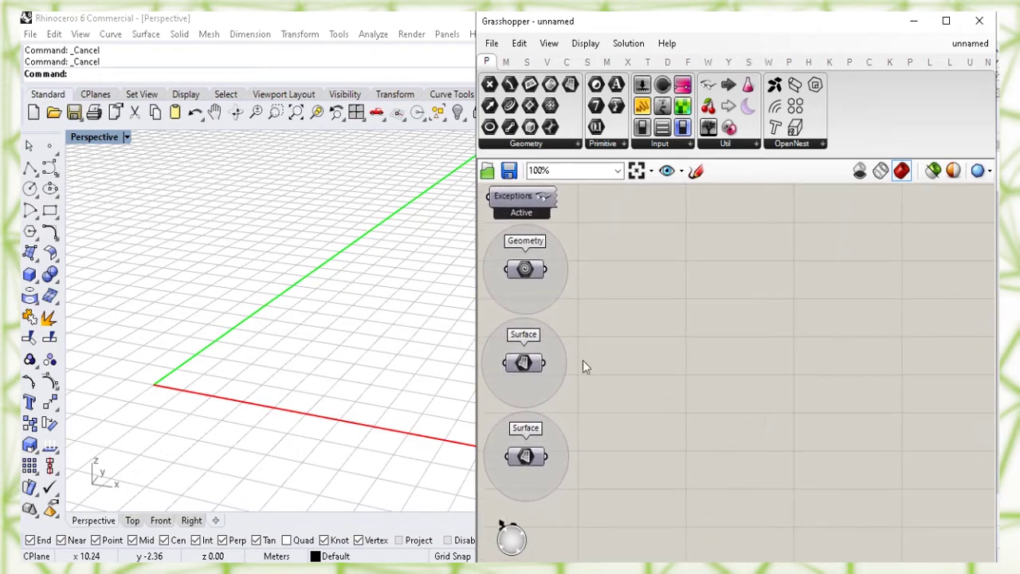
left_click_drag(527, 364, 746, 358)
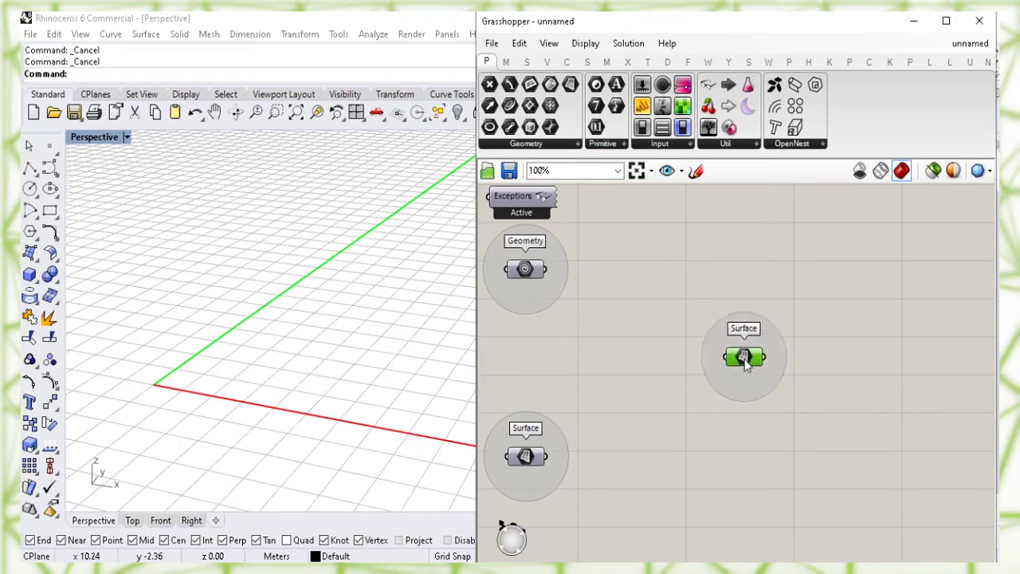
left_click(832, 421)
scroll(844, 419, "up", 2)
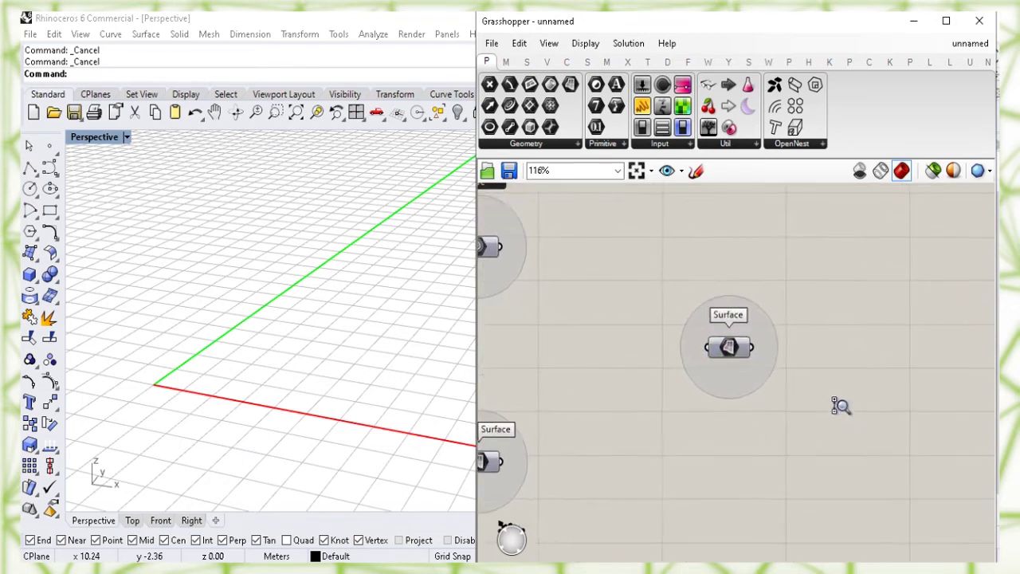
right_click_drag(883, 424, 705, 326)
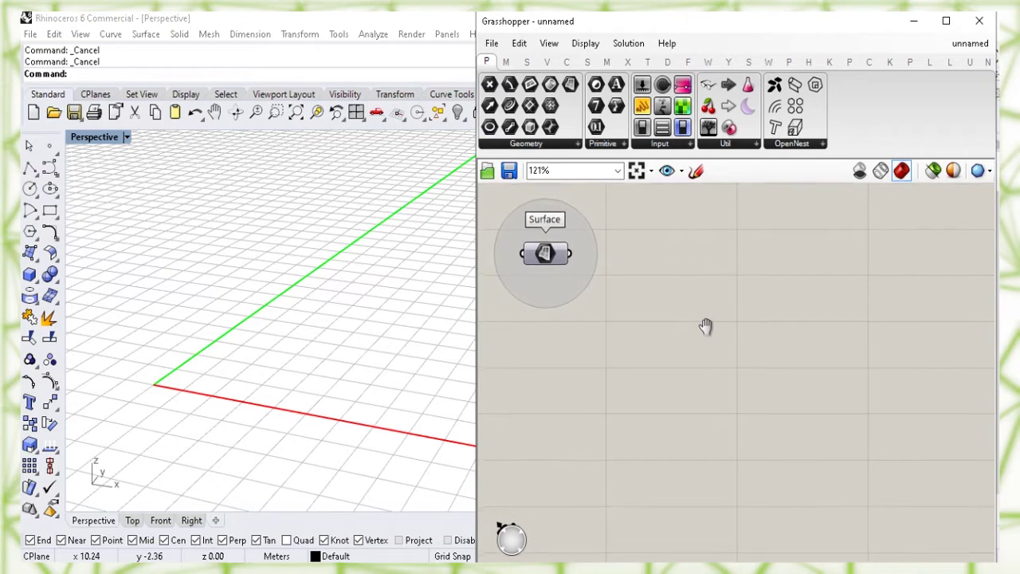
right_click(545, 253)
left_click(699, 278)
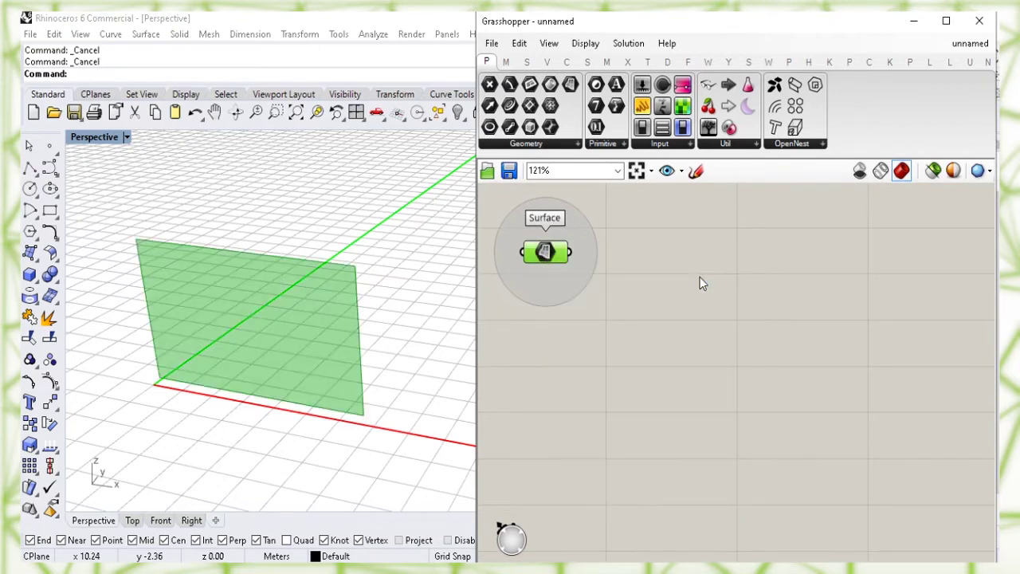
left_click(725, 335)
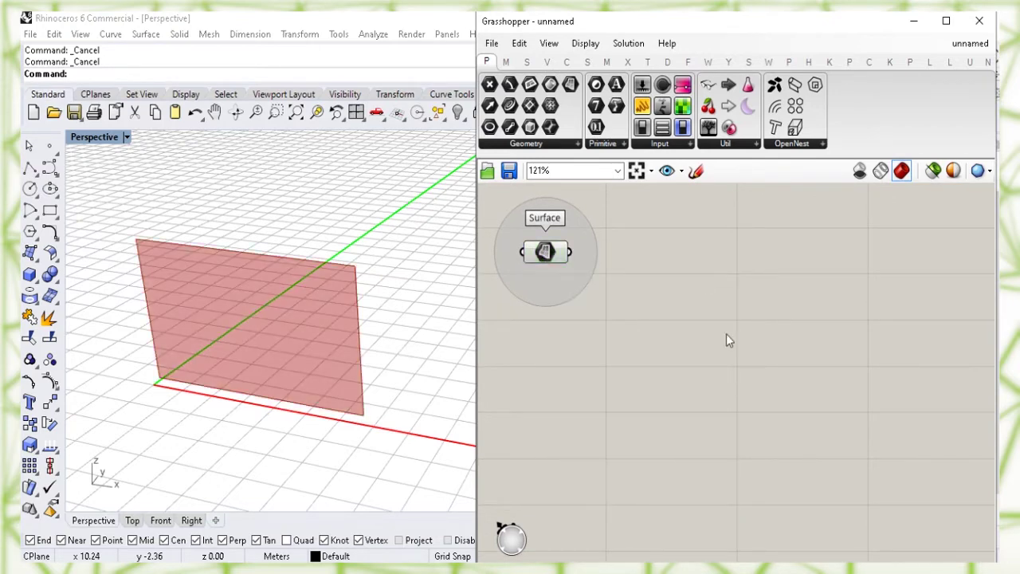
- Add a Populate Geometry component and connect the Surface parameter to its Geometry input
double_click(775, 368)
type("po")
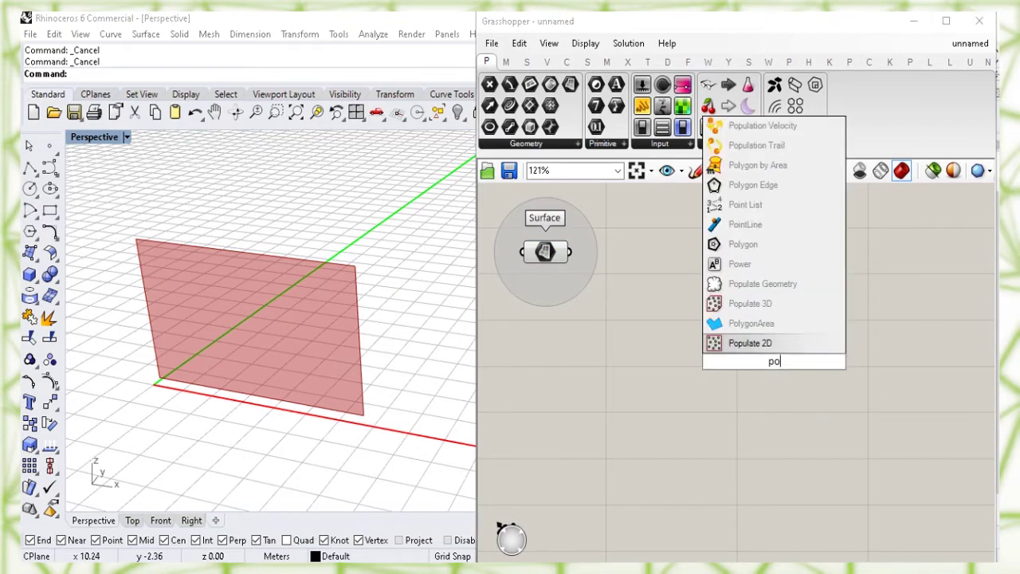
type("pulate g")
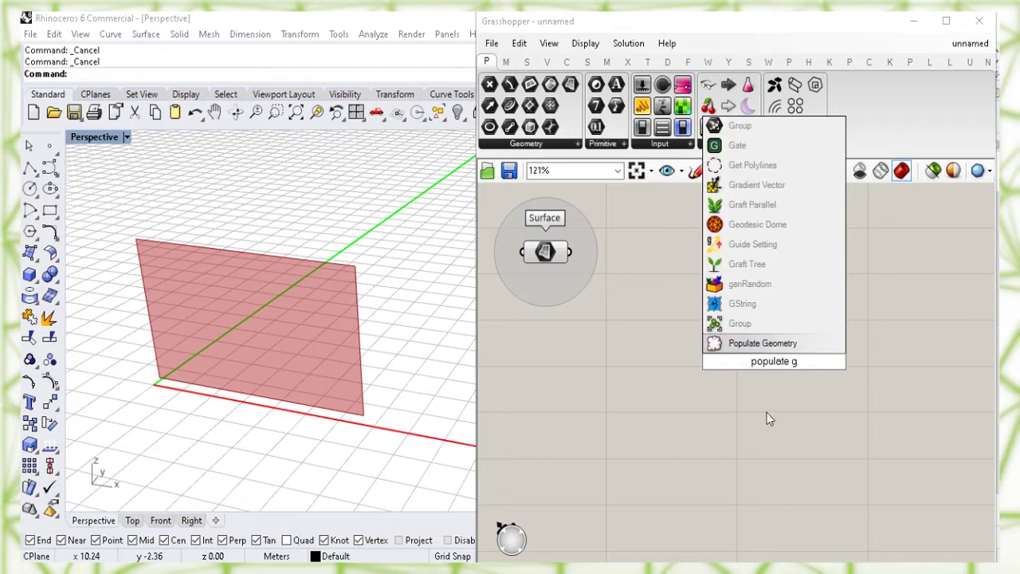
left_click(768, 347)
left_click_drag(768, 367, 864, 371)
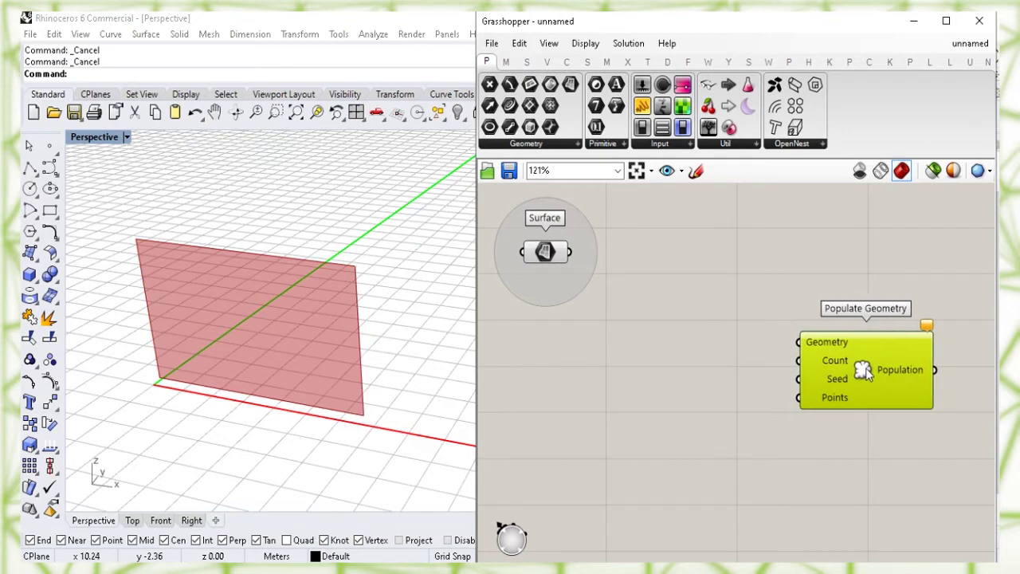
left_click(756, 306)
left_click_drag(572, 253, 800, 342)
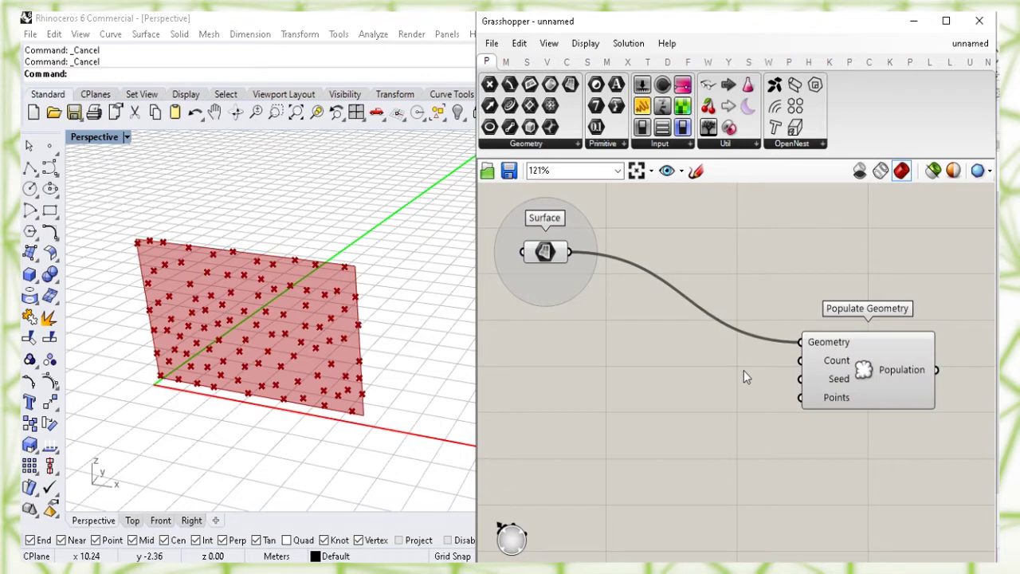
- Create a number slider from 10<150, connect it to Populate Geometry's Count input and align it with that input
mouse_move(832, 364)
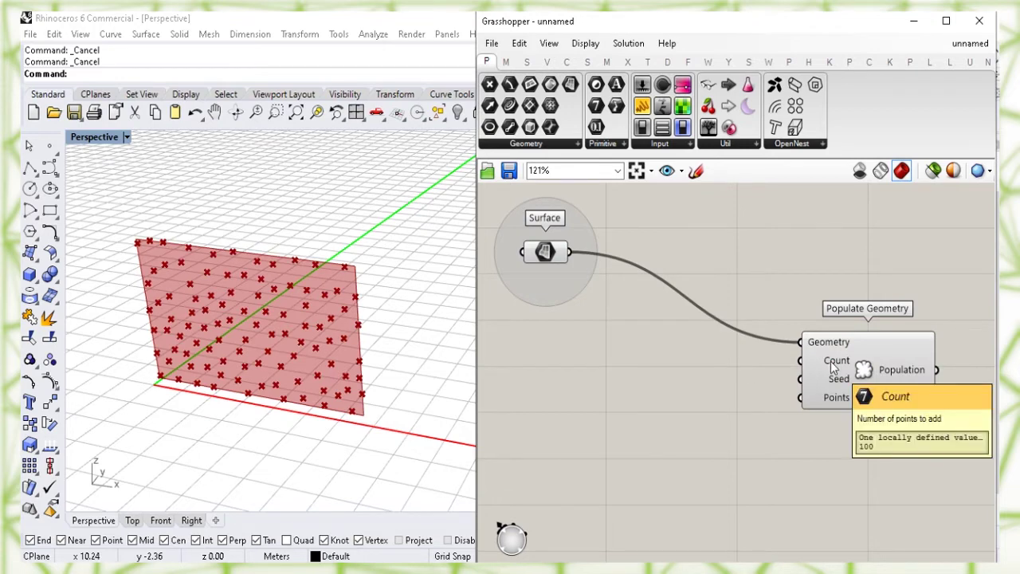
double_click(598, 372)
type("1")
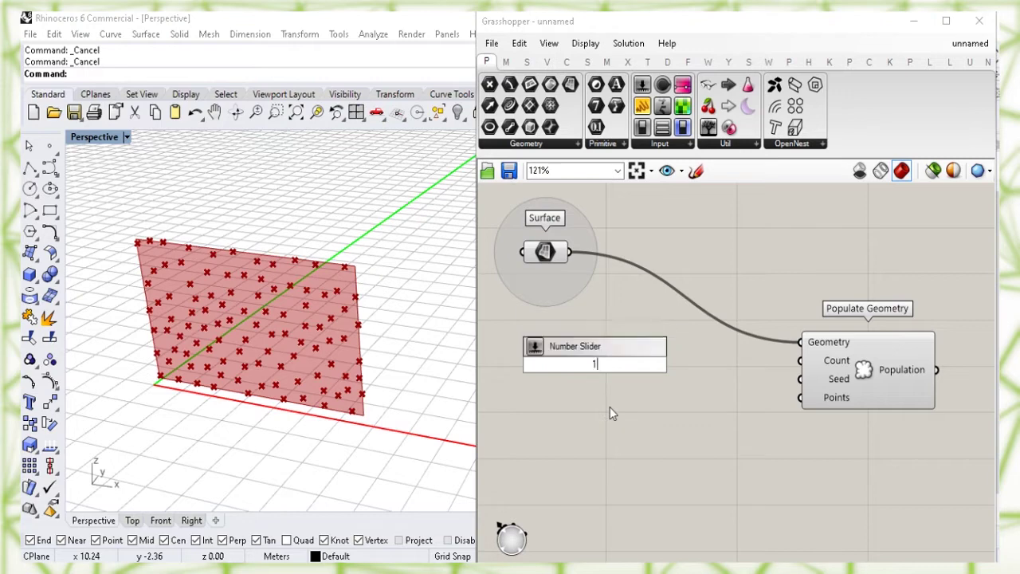
type("0<150")
key("Return")
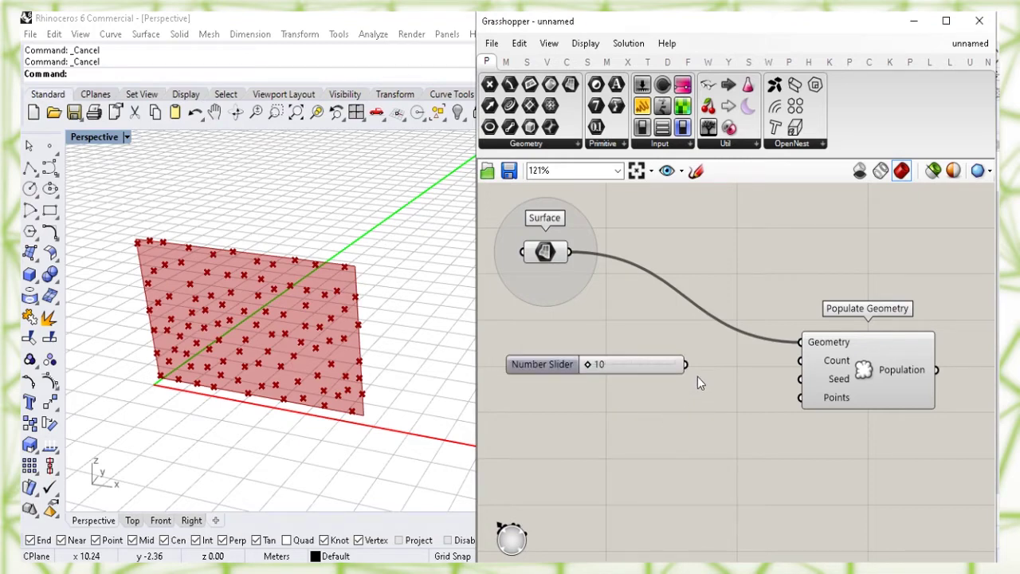
left_click_drag(687, 366, 792, 371)
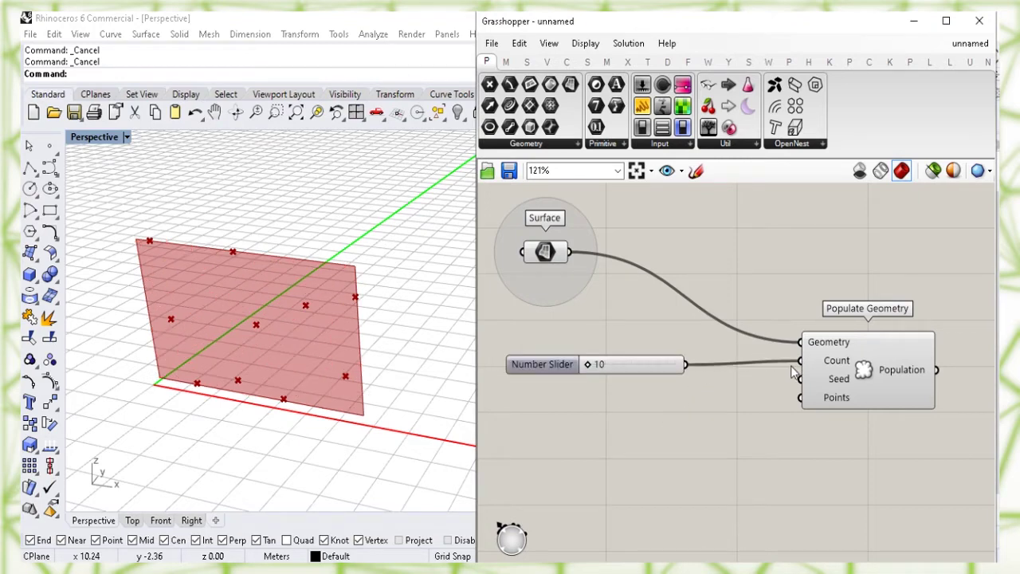
left_click_drag(666, 371, 678, 368)
left_click(679, 396)
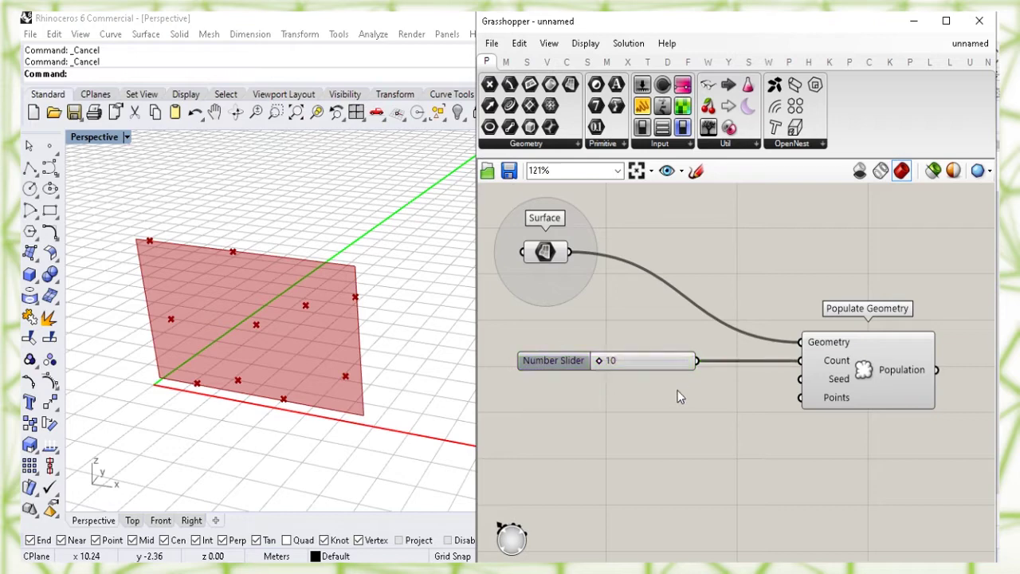
- Create a number slider with value 10, connect it to Populate Geometry's Seed input and align it below the Count slider
mouse_move(836, 387)
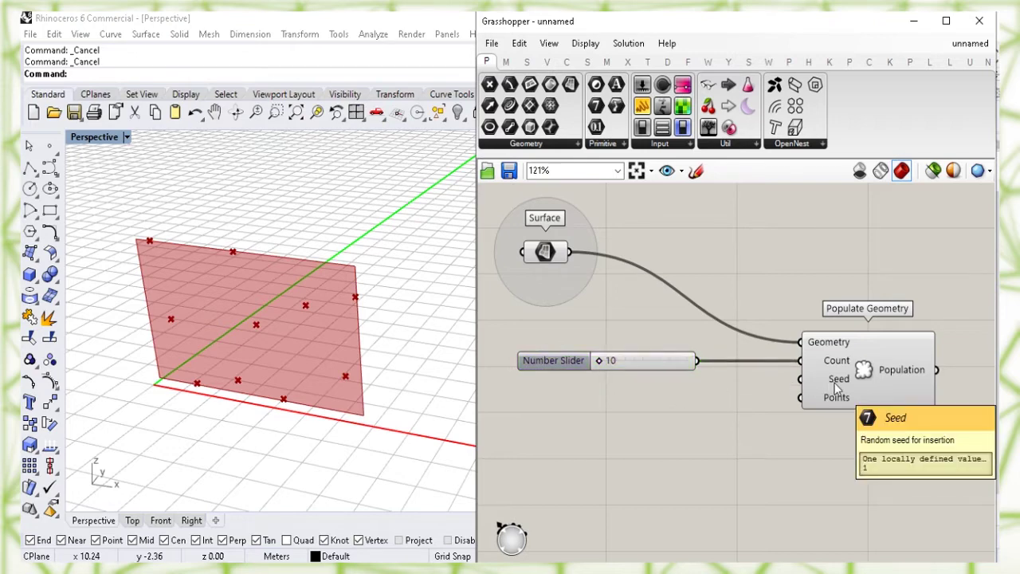
double_click(647, 408)
type("10")
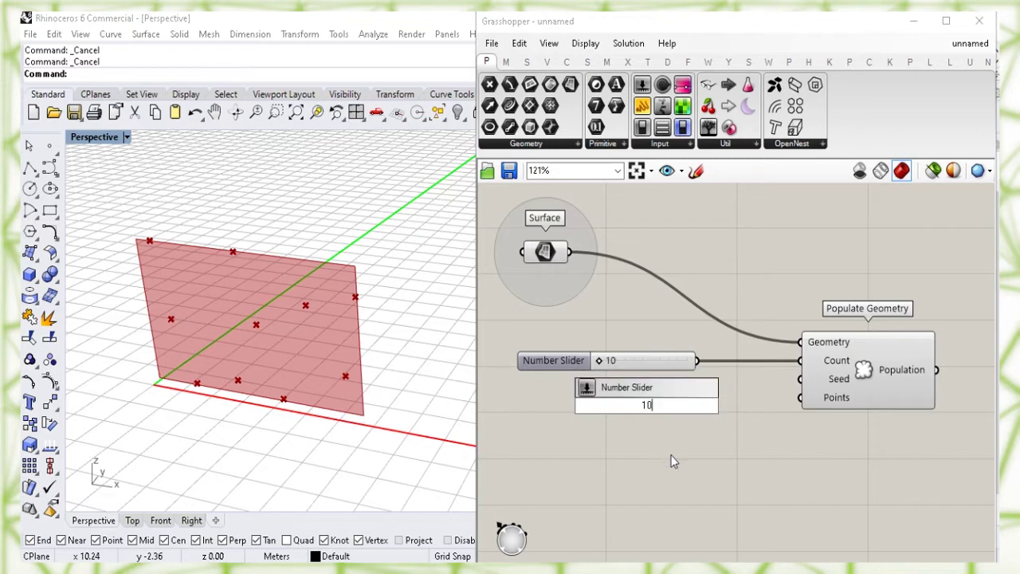
key("Return")
left_click_drag(667, 421, 633, 391)
left_click(715, 427)
left_click_drag(704, 387, 799, 379)
left_click(638, 388)
left_click_drag(638, 387, 640, 388)
left_click(642, 433)
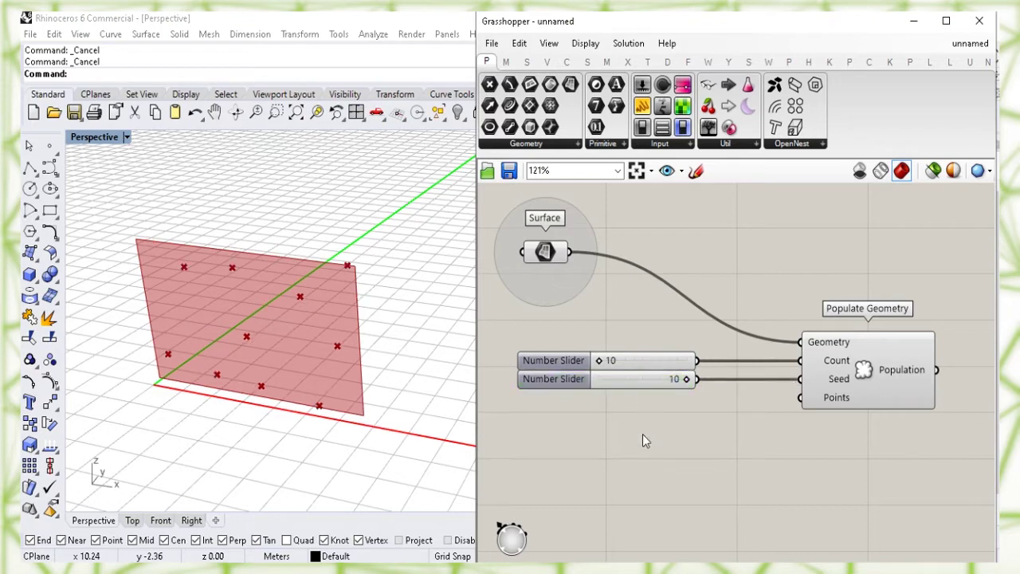
- Turn off the preview of the Surface parameter
left_click(873, 377)
left_click(792, 274)
left_click(545, 252)
right_click(546, 253)
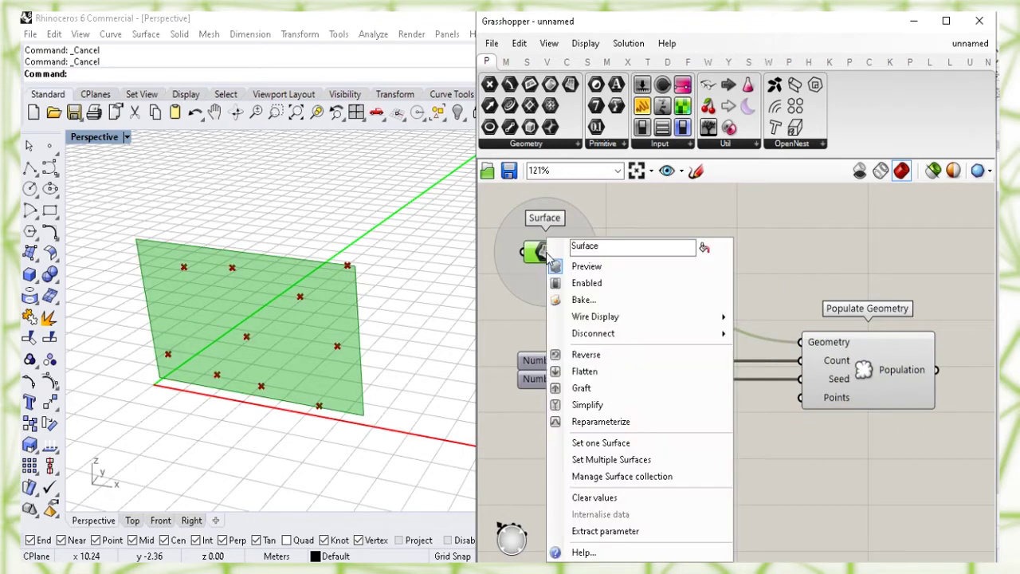
left_click(711, 272)
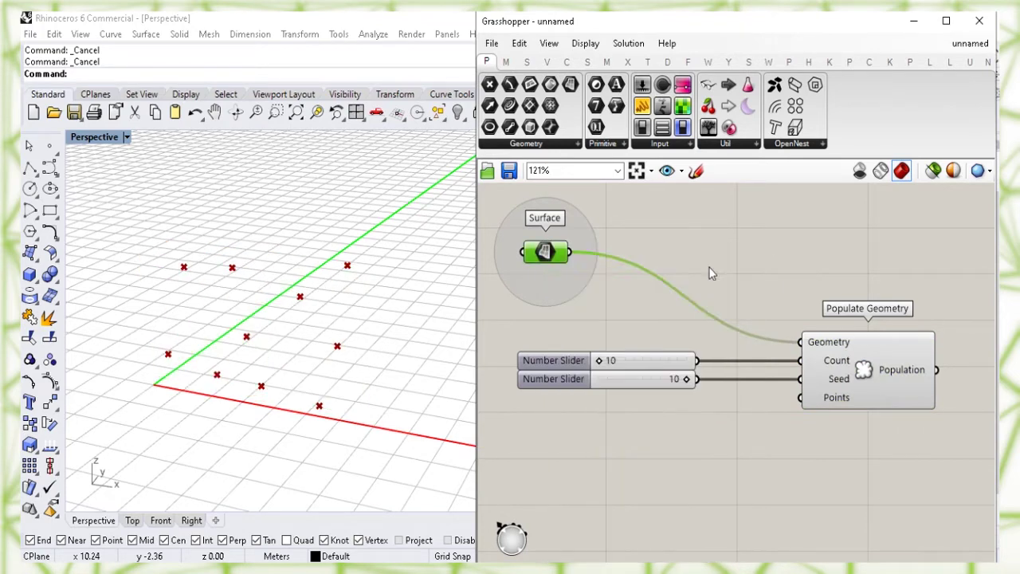
- Add a Curve parameter above Populate Geometry and feed it from the Surface parameter
double_click(755, 282)
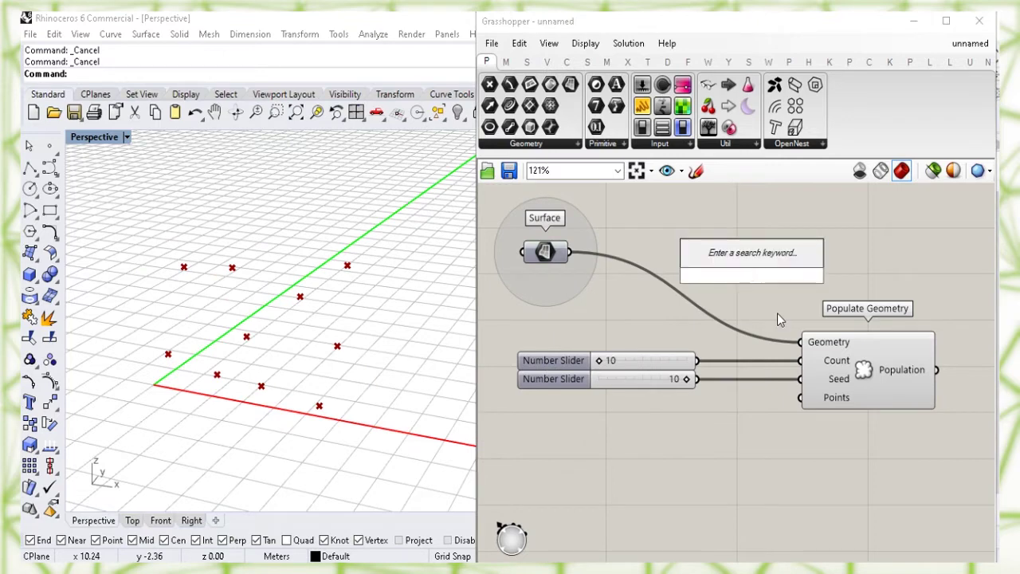
type("curve")
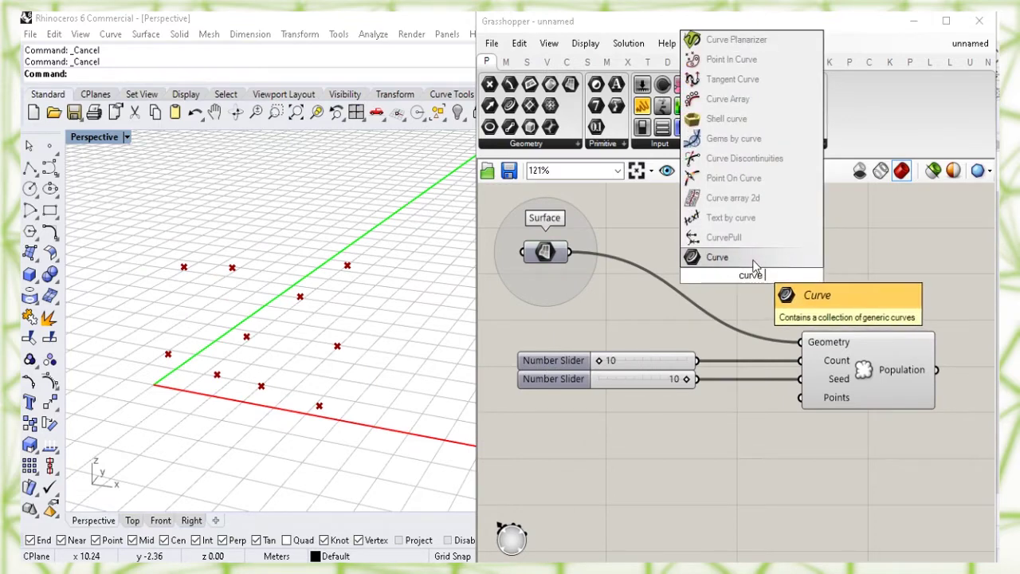
key("Return")
left_click_drag(570, 253, 903, 254)
left_click(941, 301)
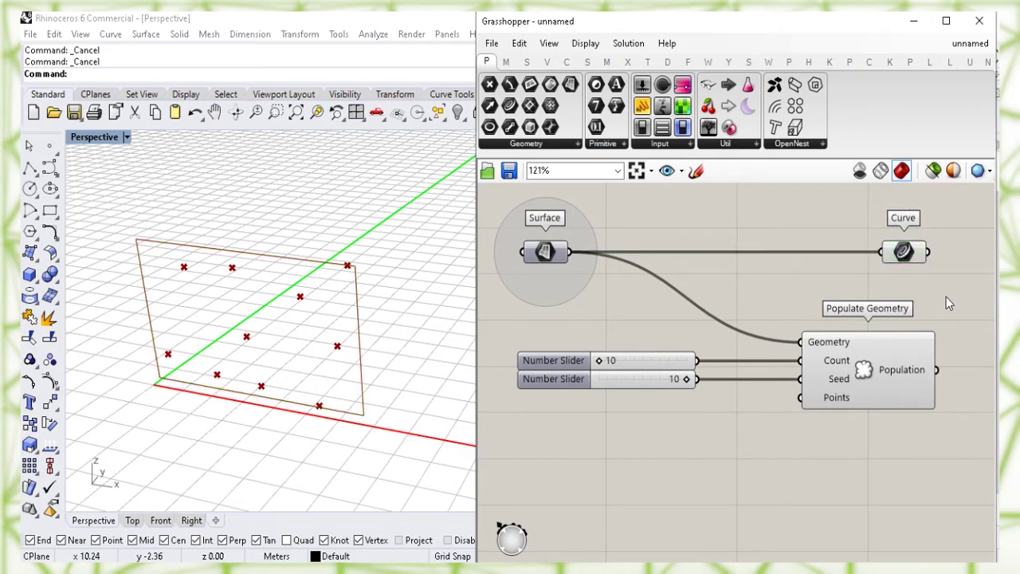
- Add a Voronoi component and connect Populate Geometry's Population output to its Points input
right_click_drag(949, 307, 739, 319)
right_click_drag(858, 315, 742, 320)
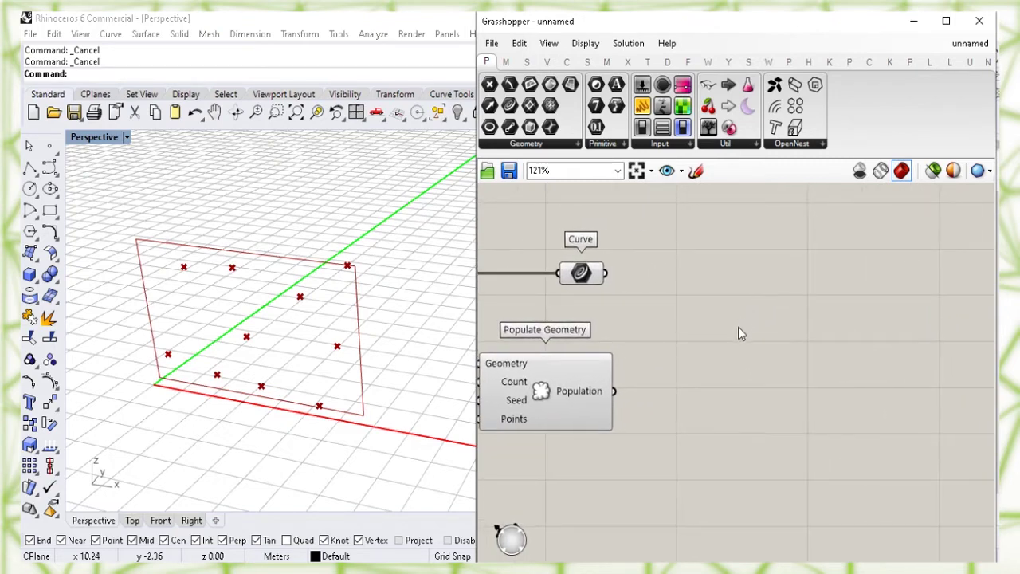
double_click(739, 329)
type("vo")
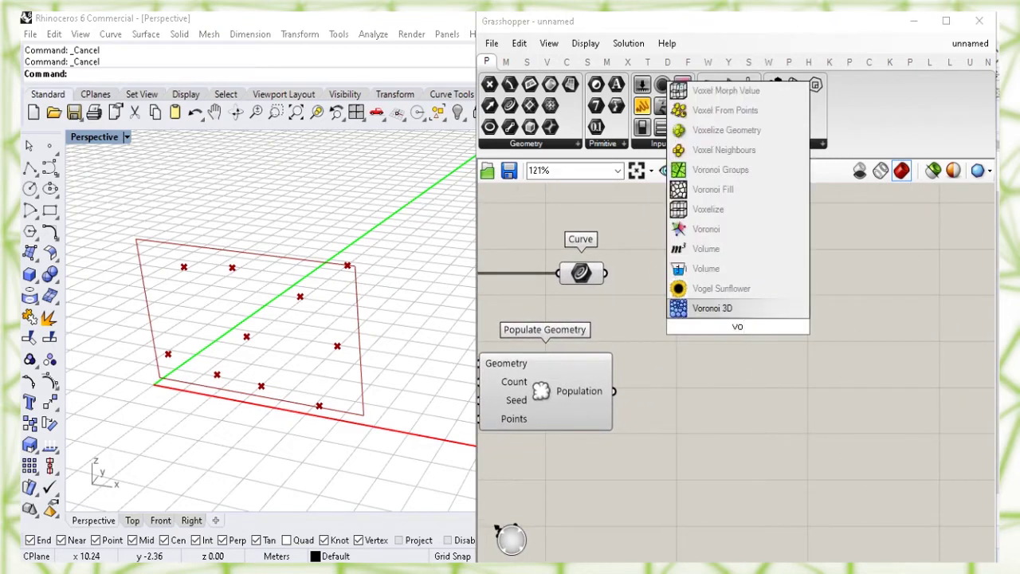
type("r")
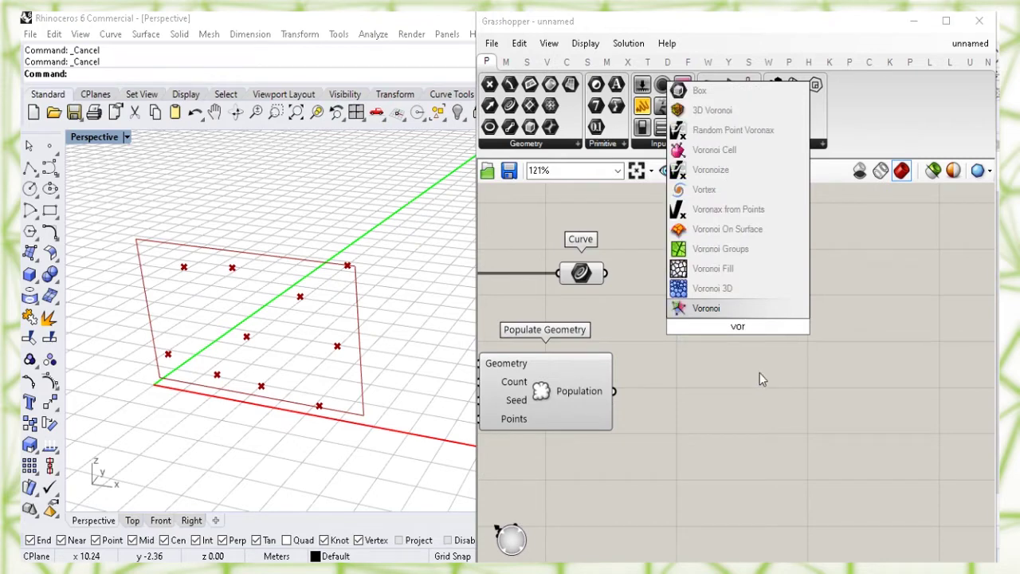
left_click(753, 310)
left_click_drag(787, 318, 806, 317)
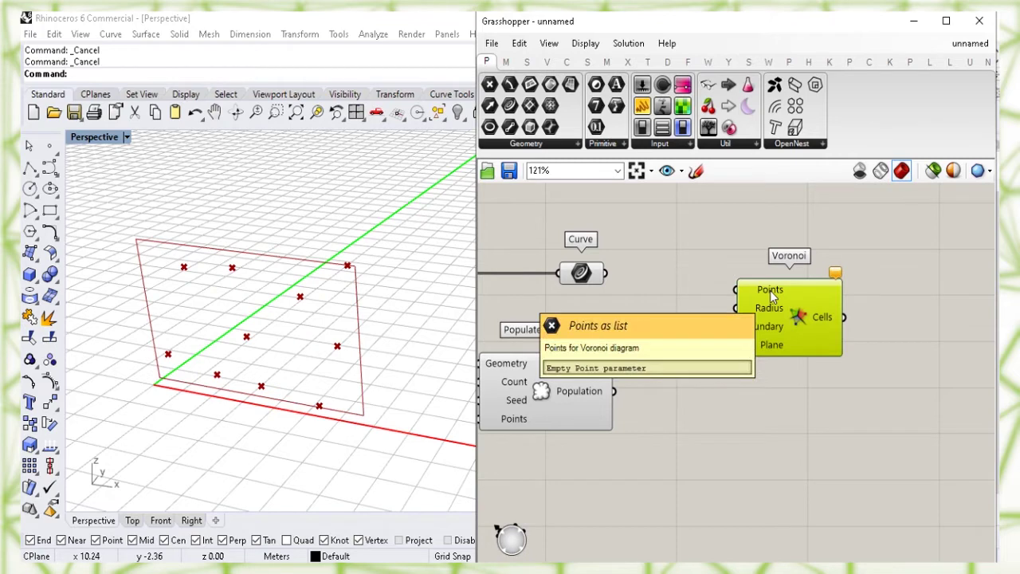
left_click(574, 395)
left_click_drag(615, 391, 734, 289)
left_click(681, 402)
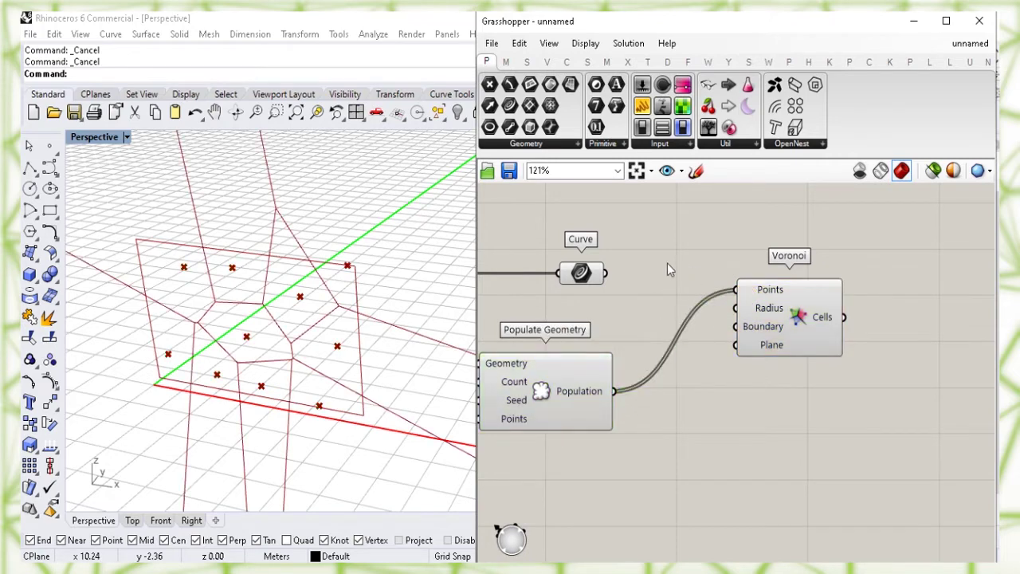
- Connect the Curve parameter to Voronoi's Boundary input and line the Voronoi component up with it
right_click_drag(696, 380, 704, 416)
left_click(785, 367)
left_click_drag(785, 365, 788, 306)
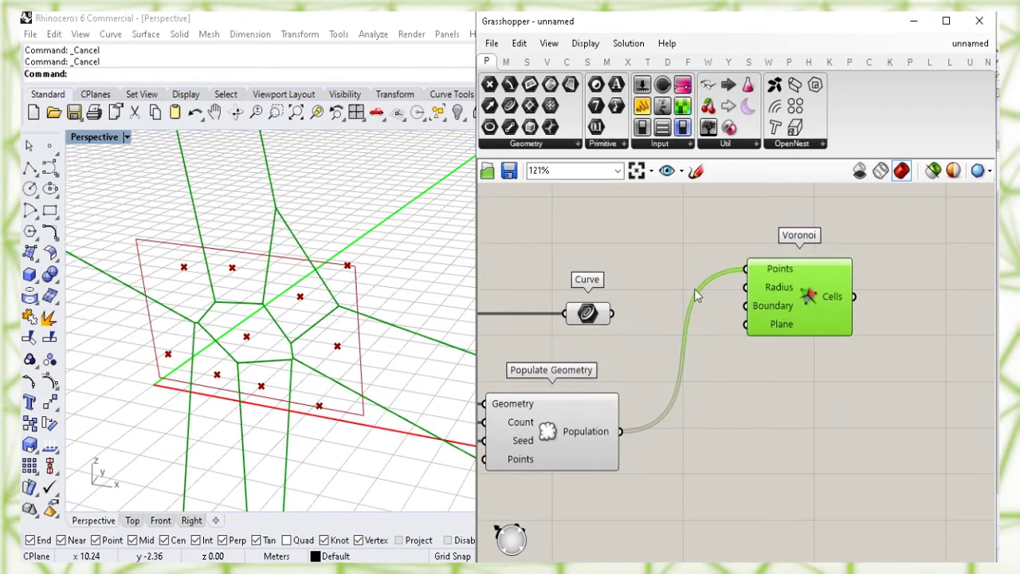
left_click_drag(612, 312, 799, 305)
left_click(721, 322)
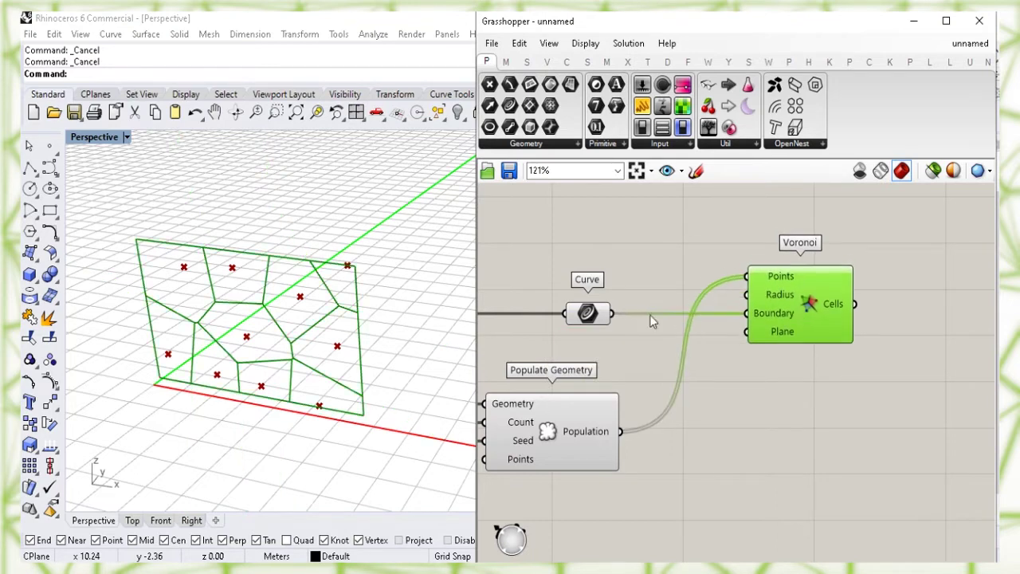
- Turn off the previews of the Curve parameter and the Populate Geometry component
left_click(590, 313)
left_click(599, 351)
left_click(589, 314)
right_click(589, 315)
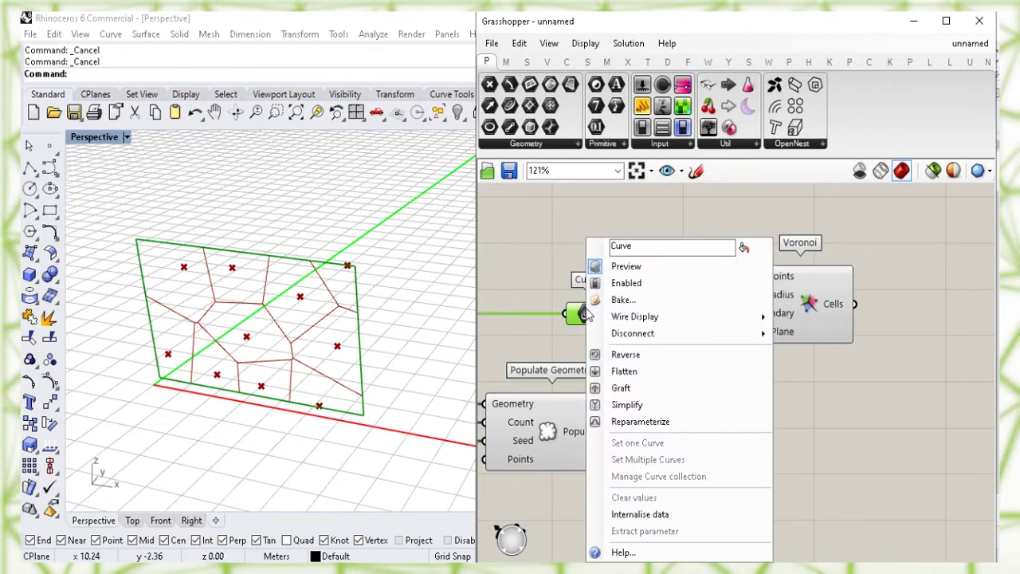
left_click(746, 274)
left_click(548, 437)
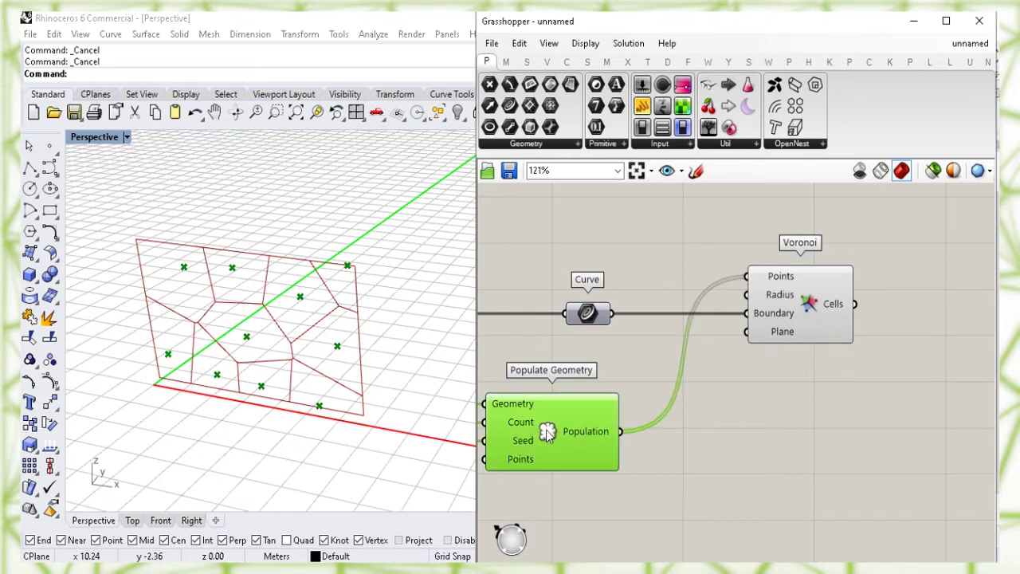
right_click(547, 431)
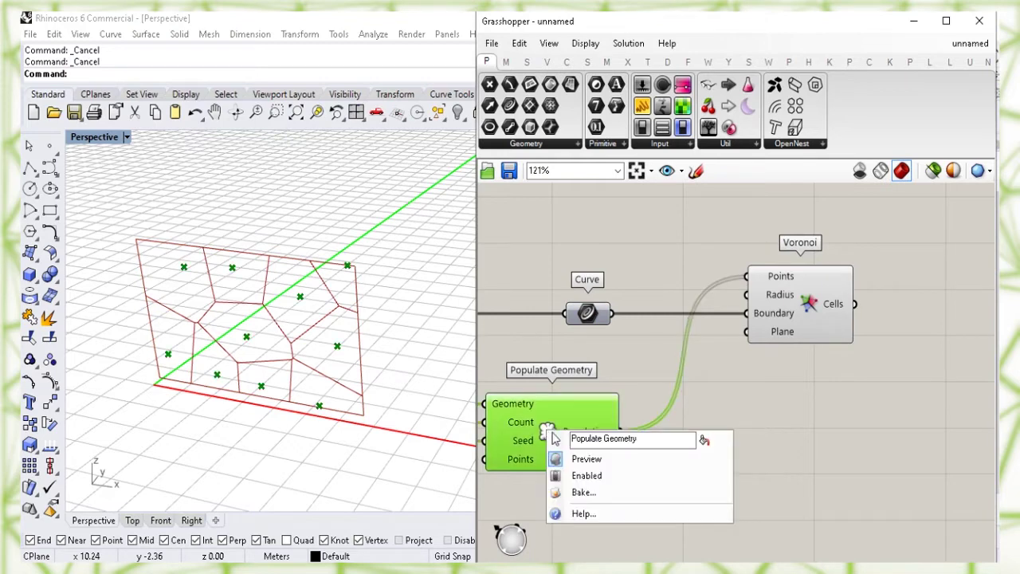
left_click(708, 464)
left_click(809, 319)
left_click(831, 386)
- Add an Area component beyond Voronoi and connect Voronoi's Cells output to its Geometry input
right_click_drag(890, 376, 636, 365)
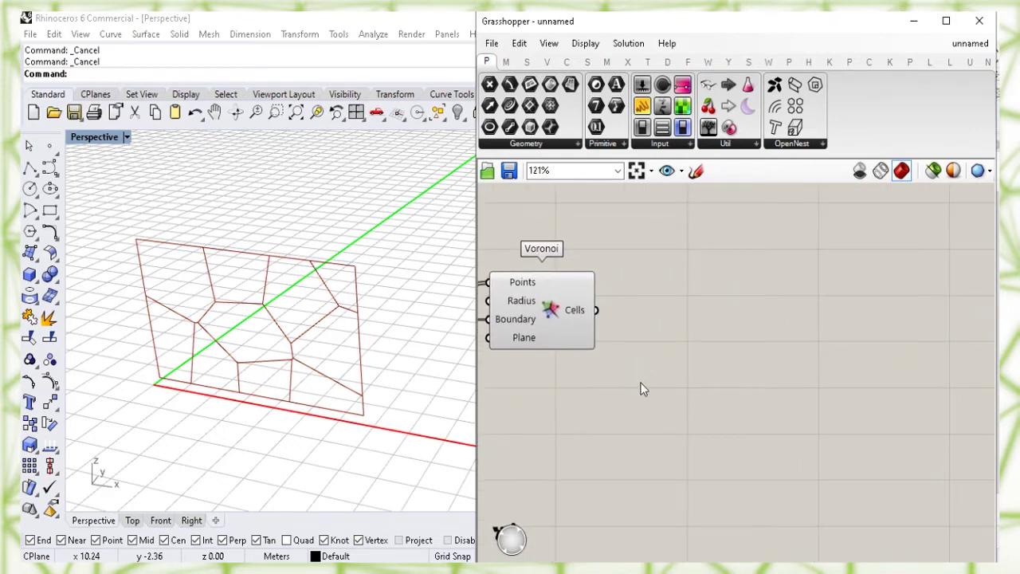
double_click(664, 371)
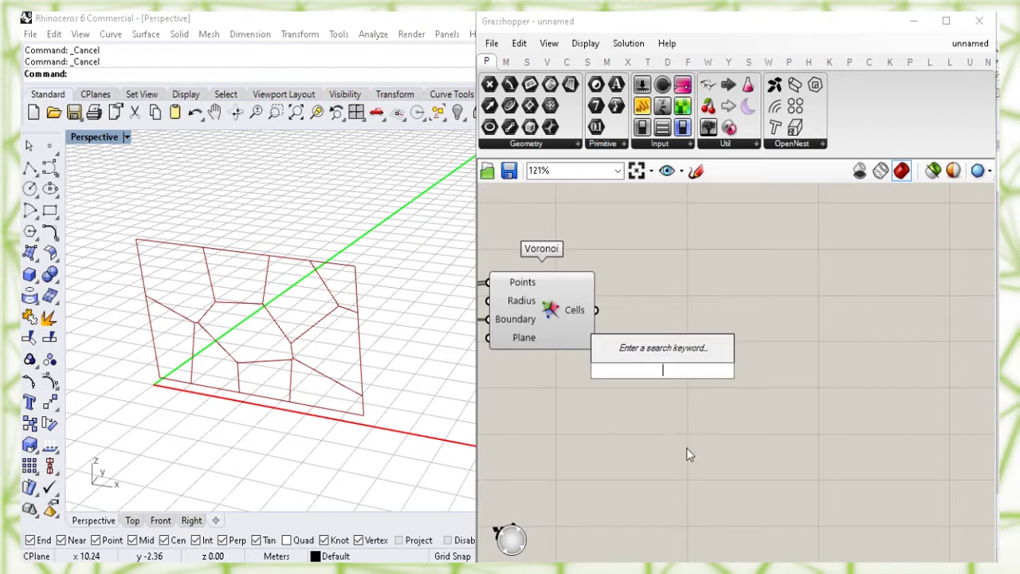
type("area")
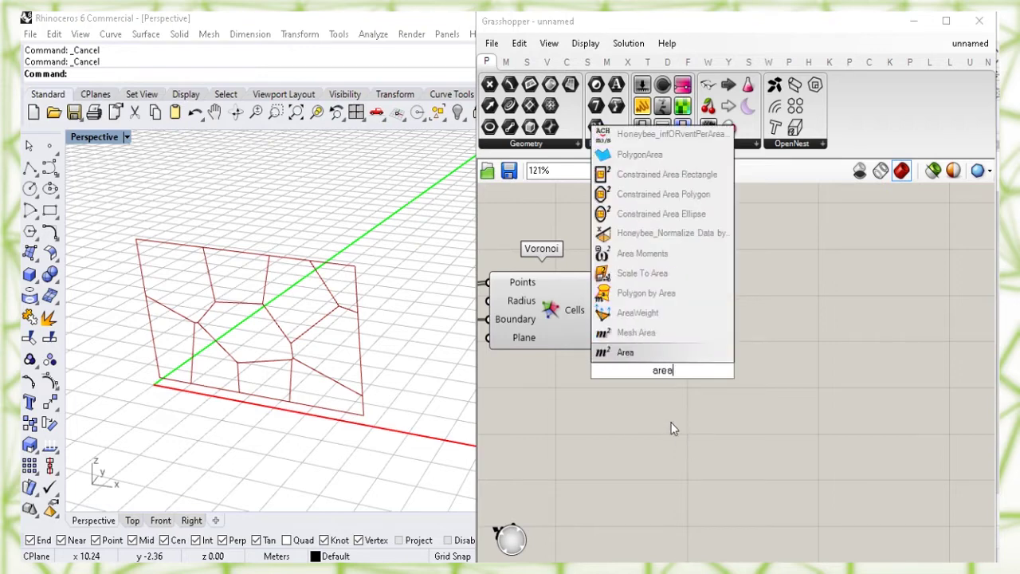
left_click(693, 357)
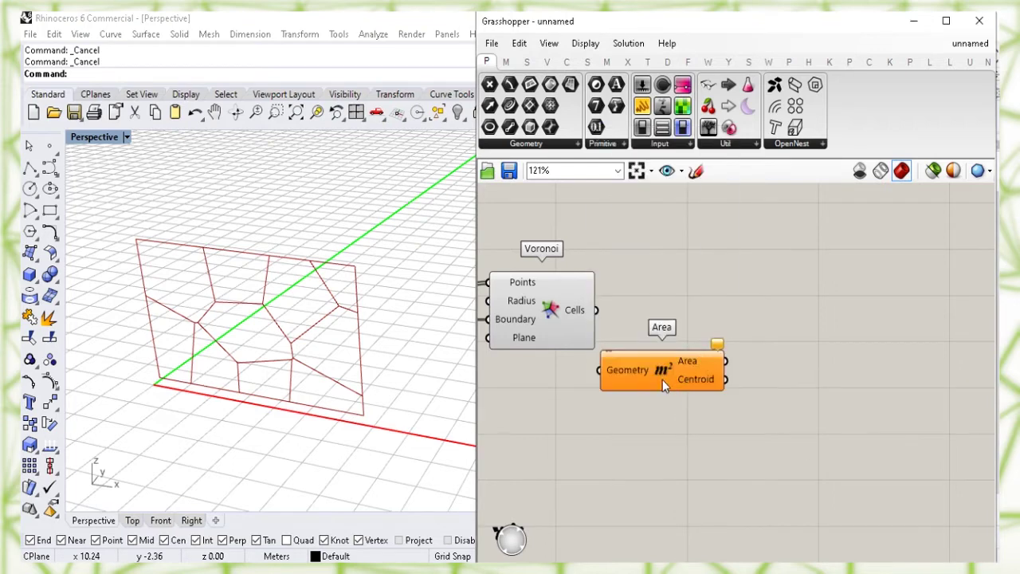
left_click_drag(597, 311, 678, 383)
left_click(565, 314)
left_click(725, 309)
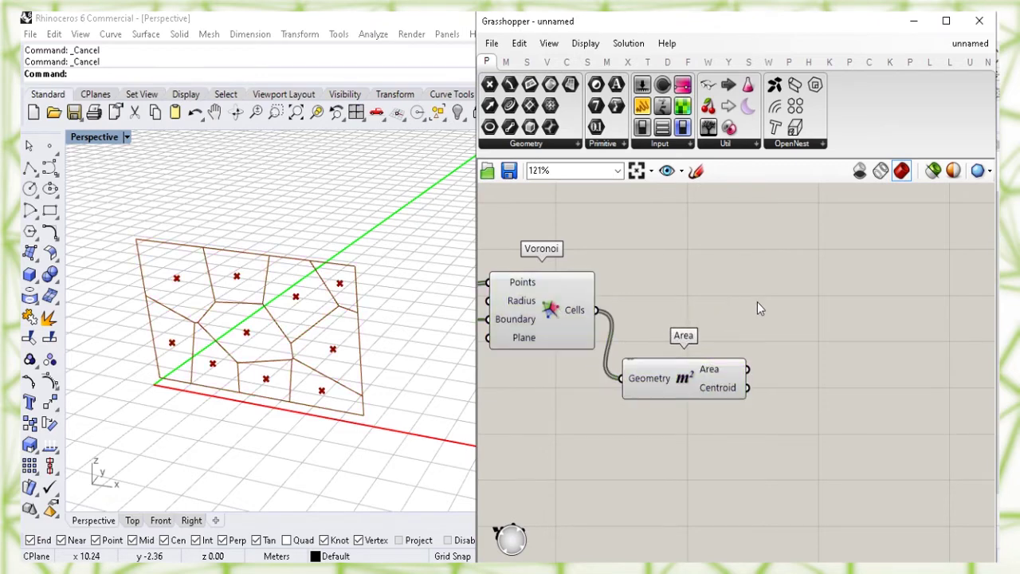
- Add a Scale component and connect Voronoi's Cells output to its Geometry input, leaving room between it and the Area component
double_click(810, 304)
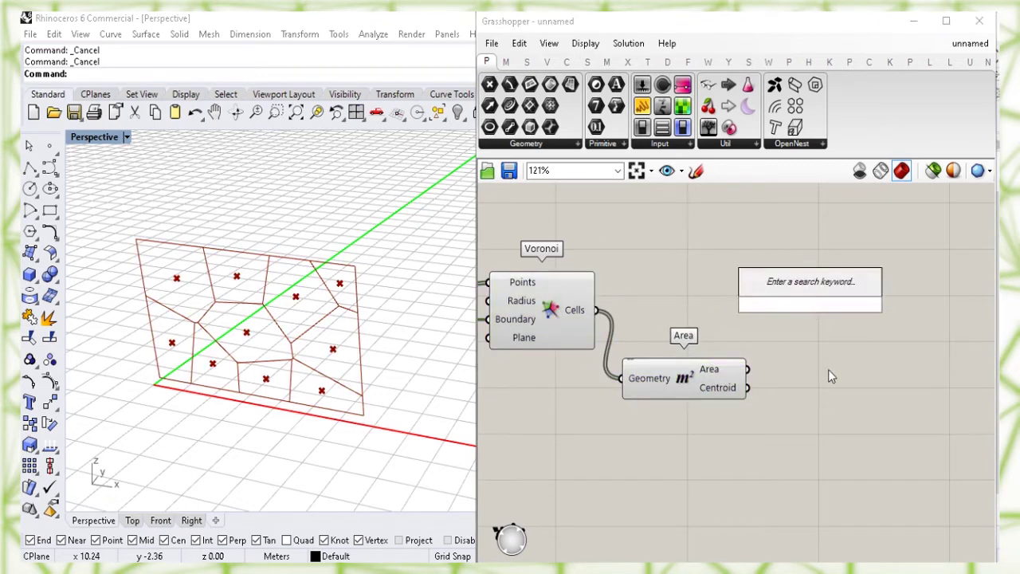
type("sc")
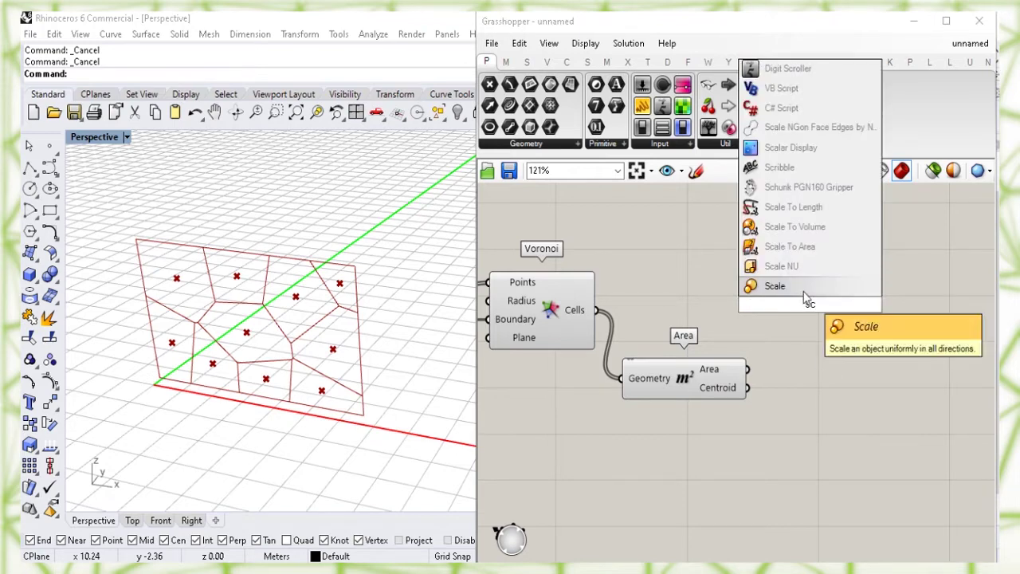
left_click(845, 289)
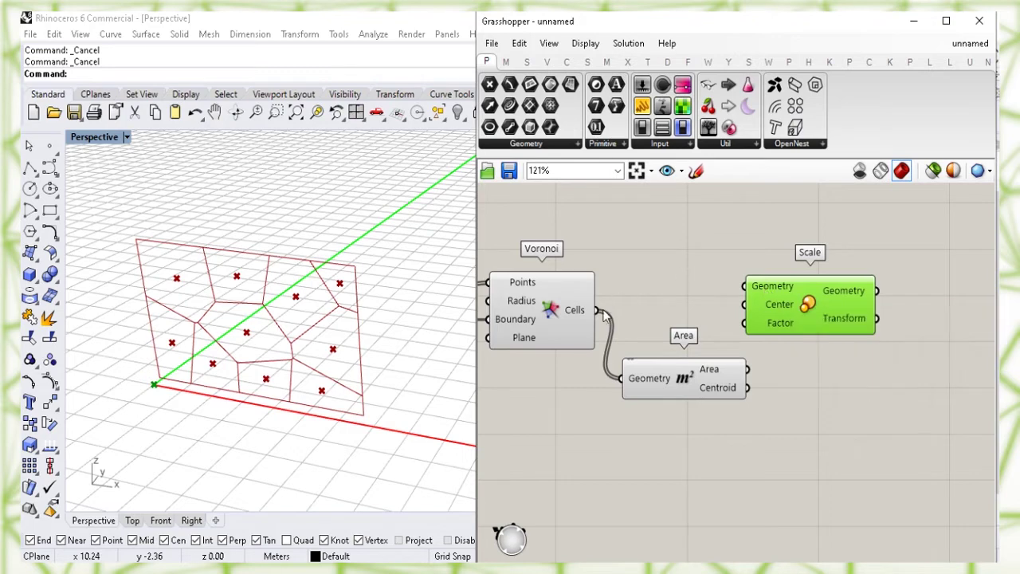
left_click_drag(599, 310, 744, 286)
left_click_drag(808, 310, 882, 333)
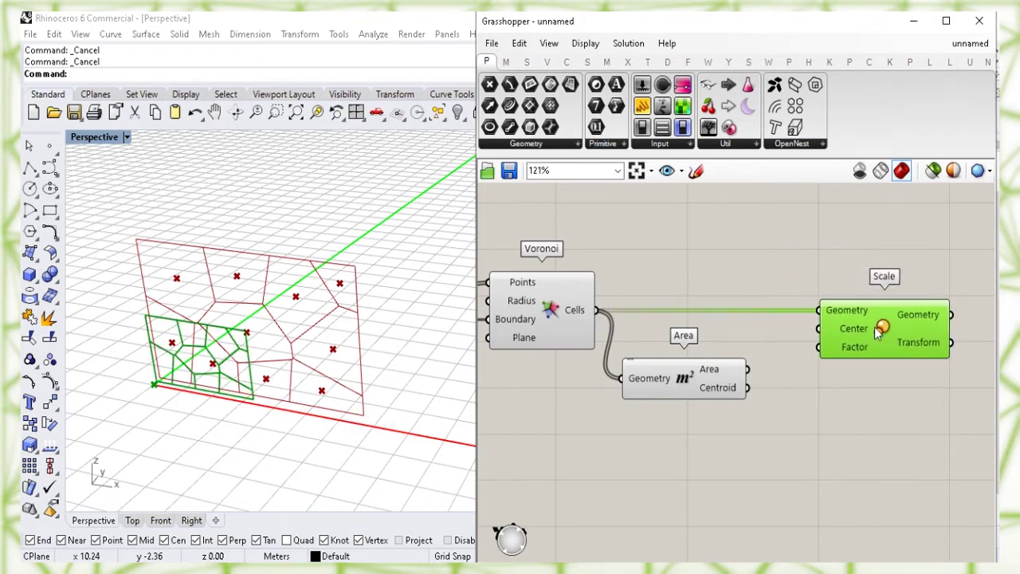
- Connect Area's Centroid output to Scale's Center input and tidy the Area component's placement between Voronoi and Scale
left_click(711, 383)
mouse_move(856, 337)
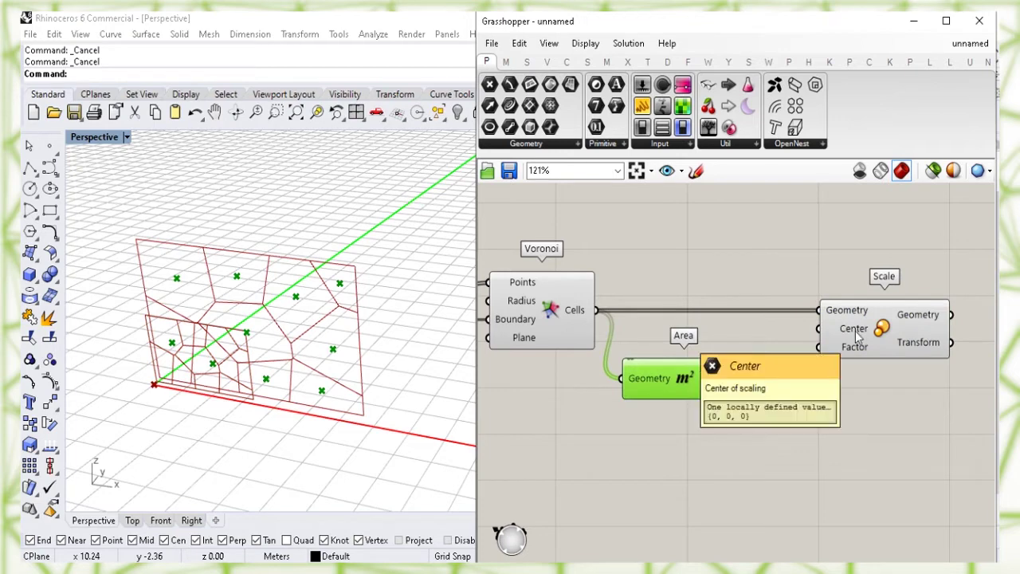
left_click_drag(747, 388, 819, 328)
left_click(789, 410)
left_click_drag(669, 381, 689, 366)
left_click(684, 428)
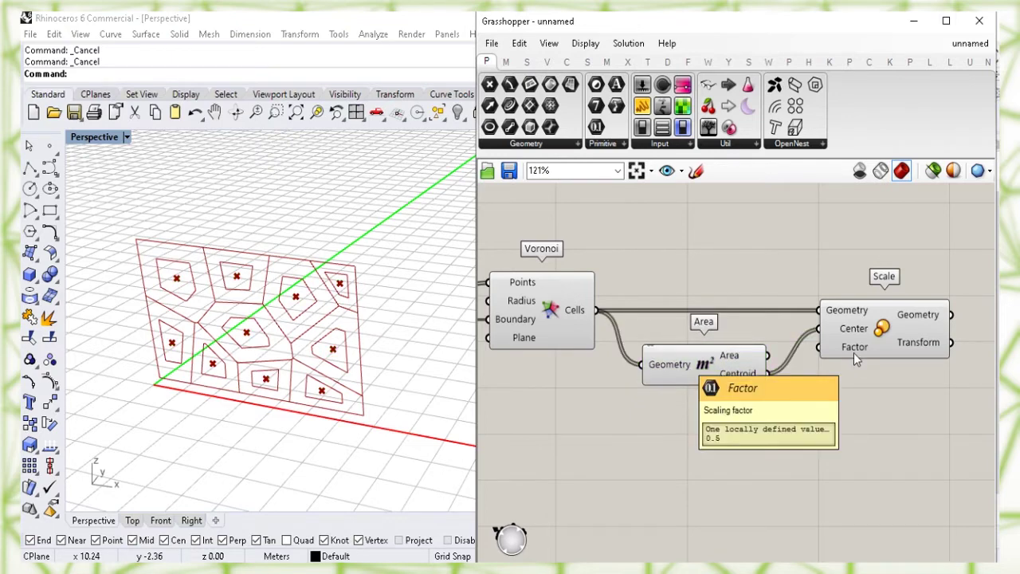
- Create a number slider ranging from 0.5 to 0.9 above the Area component and connect it to Scale's Factor input
right_click_drag(823, 396, 824, 433)
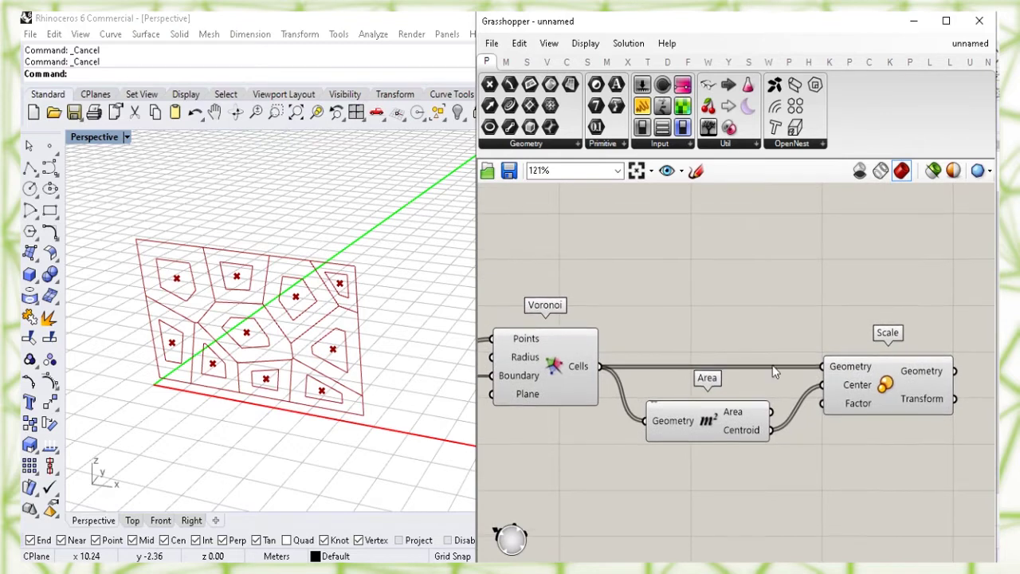
double_click(679, 289)
type("0.5<")
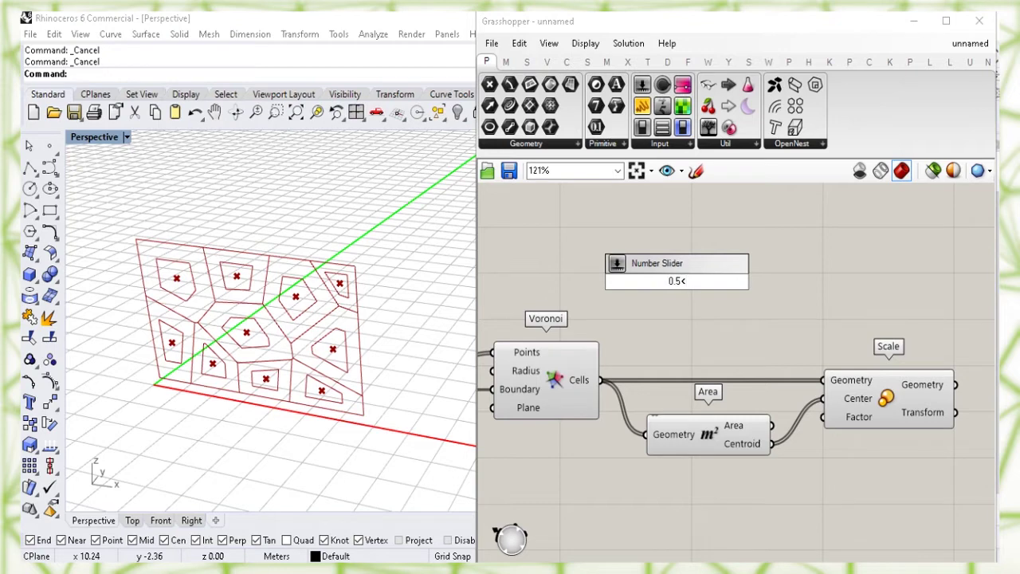
type("0.9")
key("Return")
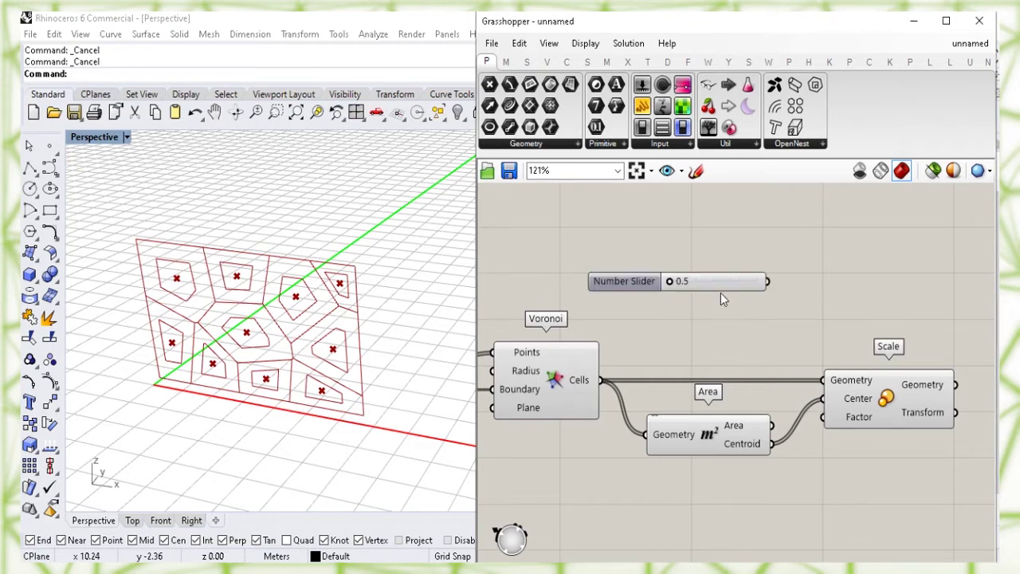
left_click(722, 296)
left_click_drag(785, 296, 821, 417)
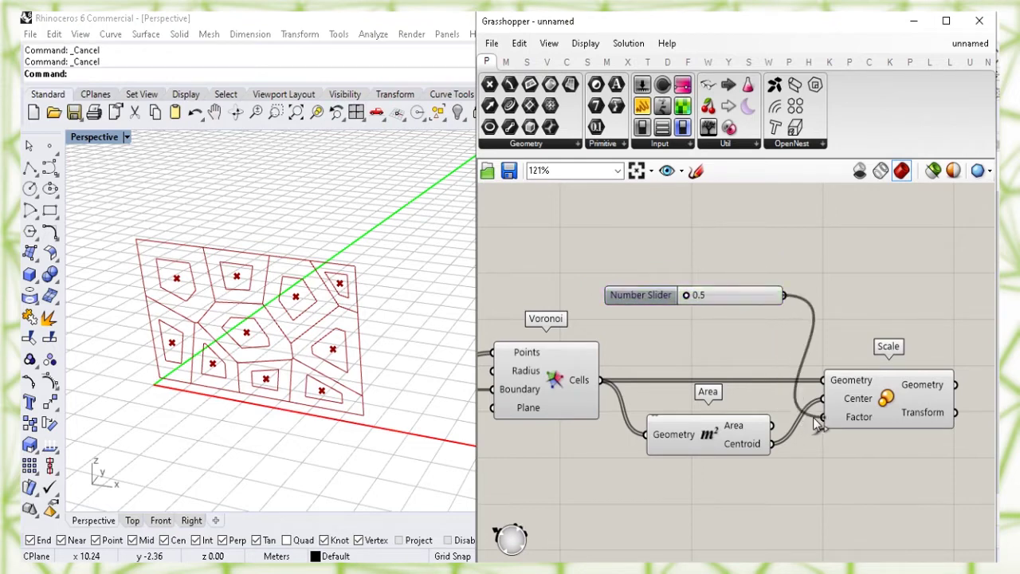
- Set the scale factor slider to 0.9
left_click(746, 295)
left_click_drag(690, 298, 794, 305)
left_click(813, 254)
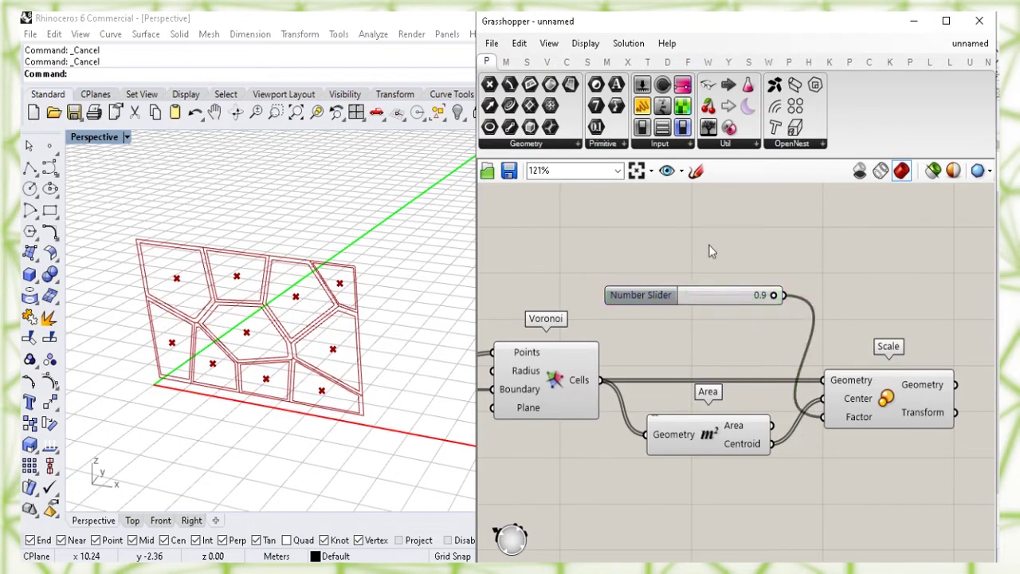
- Turn off the previews of the Voronoi and Area components
left_click(554, 379)
right_click(554, 378)
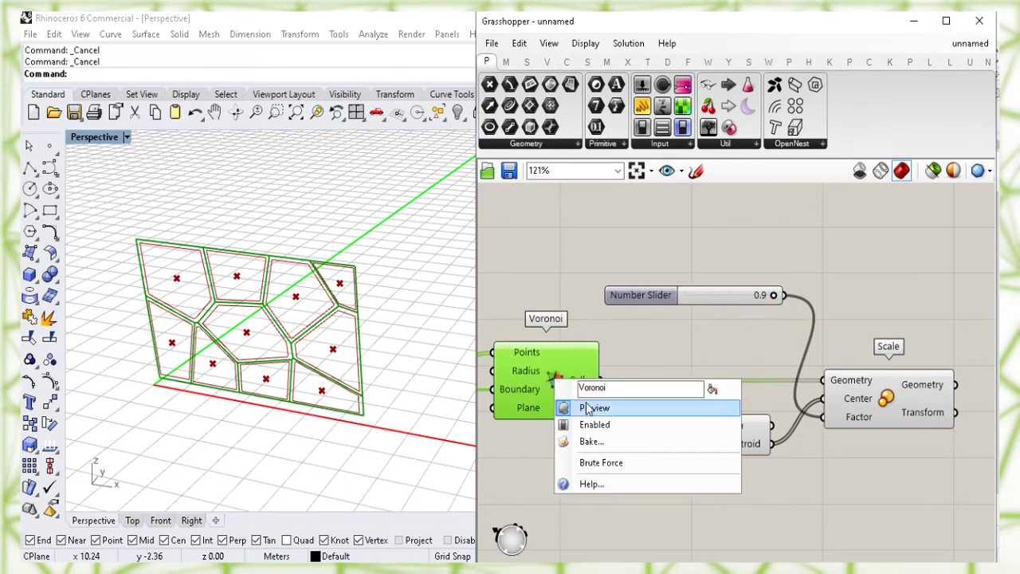
left_click(587, 407)
left_click(664, 338)
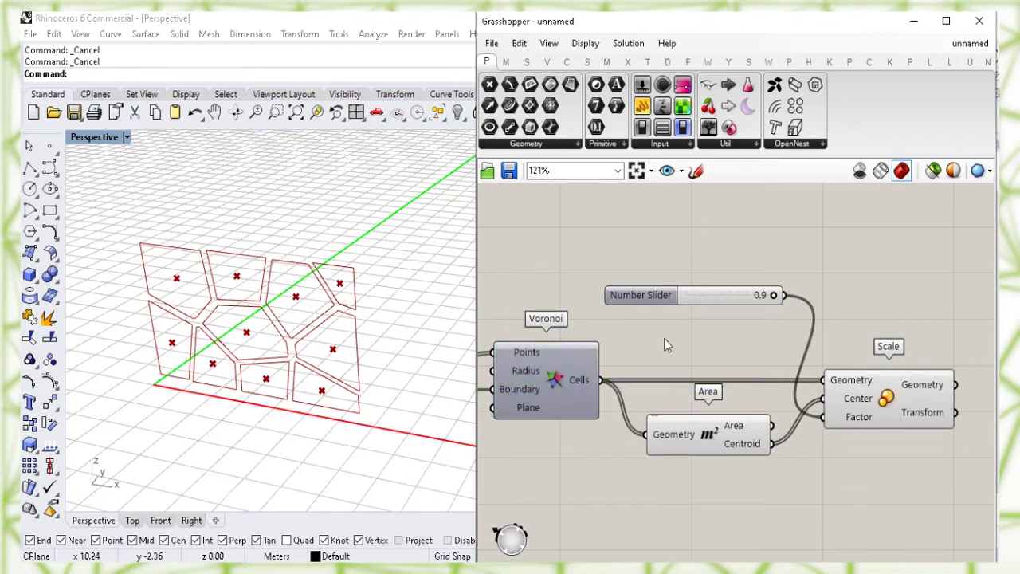
left_click(708, 448)
right_click(709, 436)
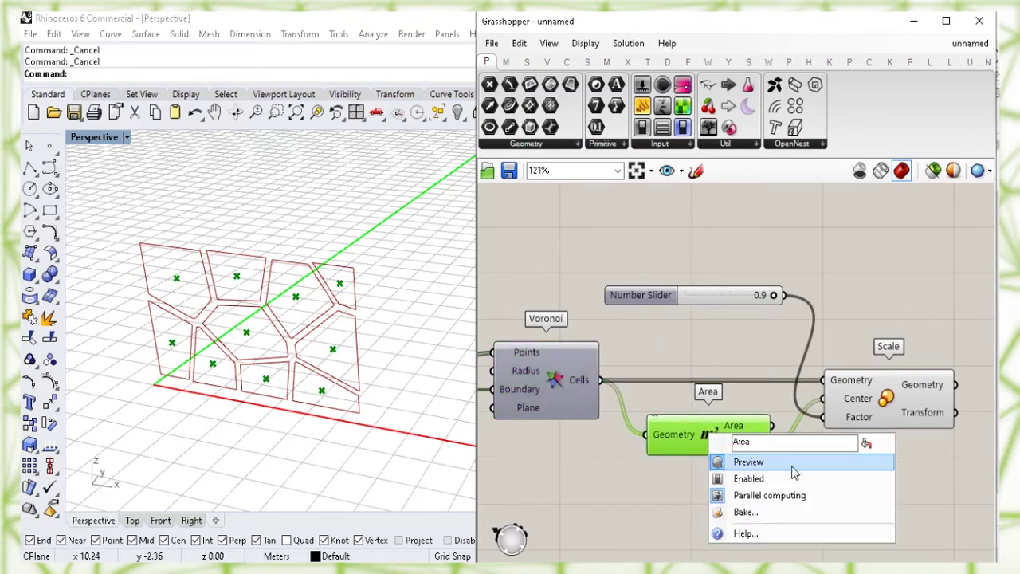
left_click(865, 465)
left_click(856, 470)
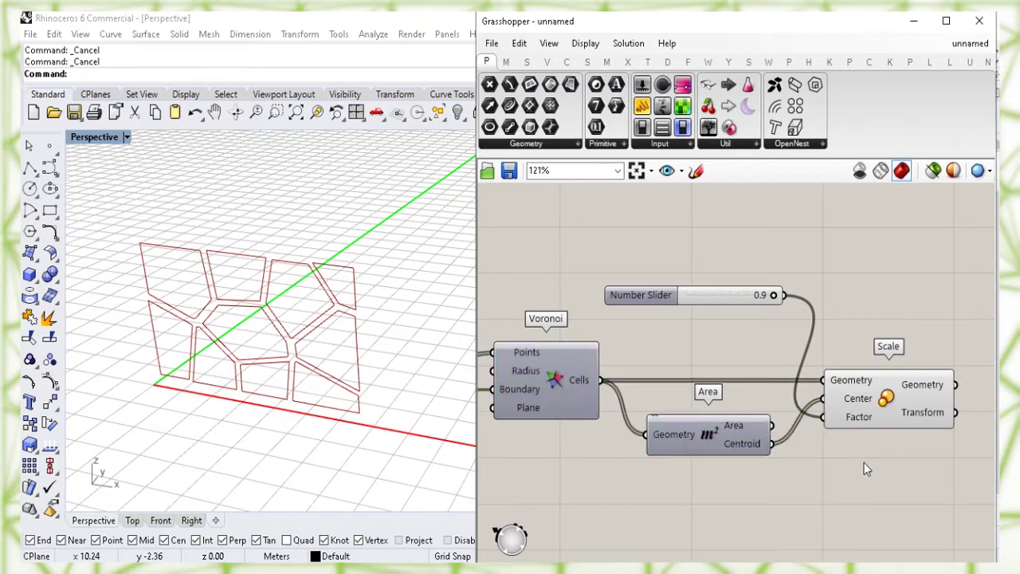
- Add a Rotate component beyond Scale and feed its Geometry input from Scale's Geometry output
left_click(888, 405)
left_click(869, 483)
right_click_drag(895, 494, 650, 417)
double_click(839, 396)
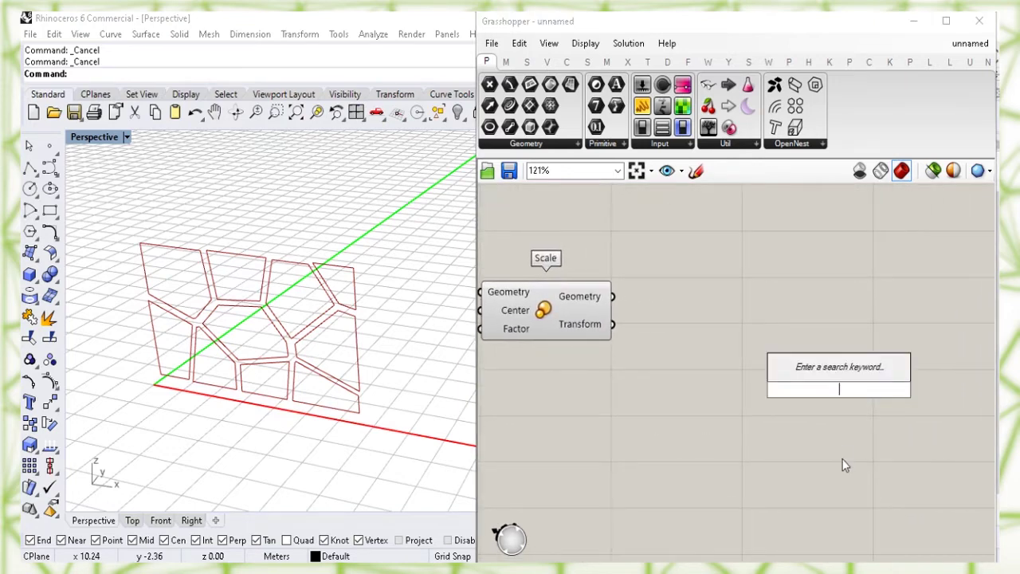
type("rot")
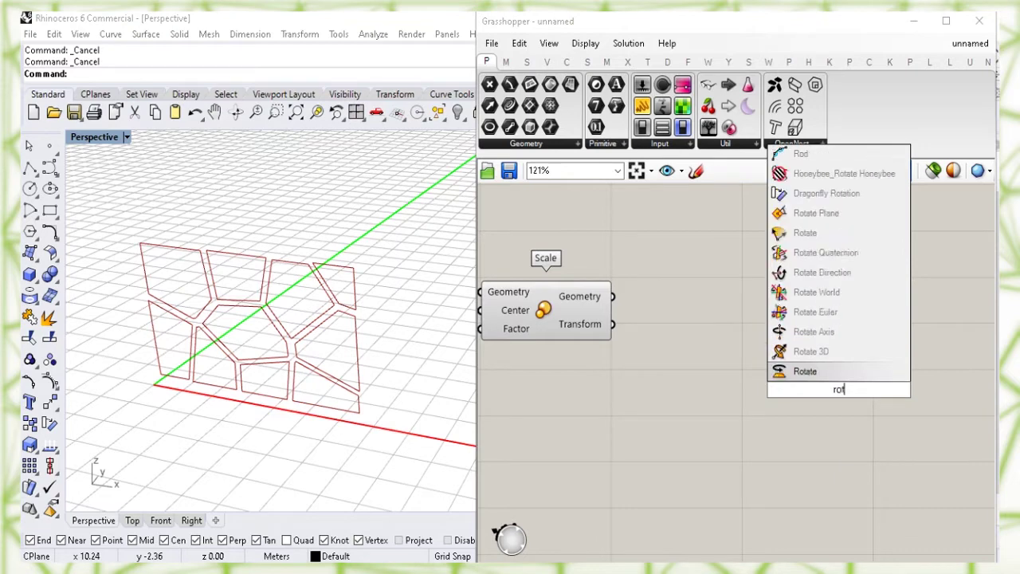
type("ate")
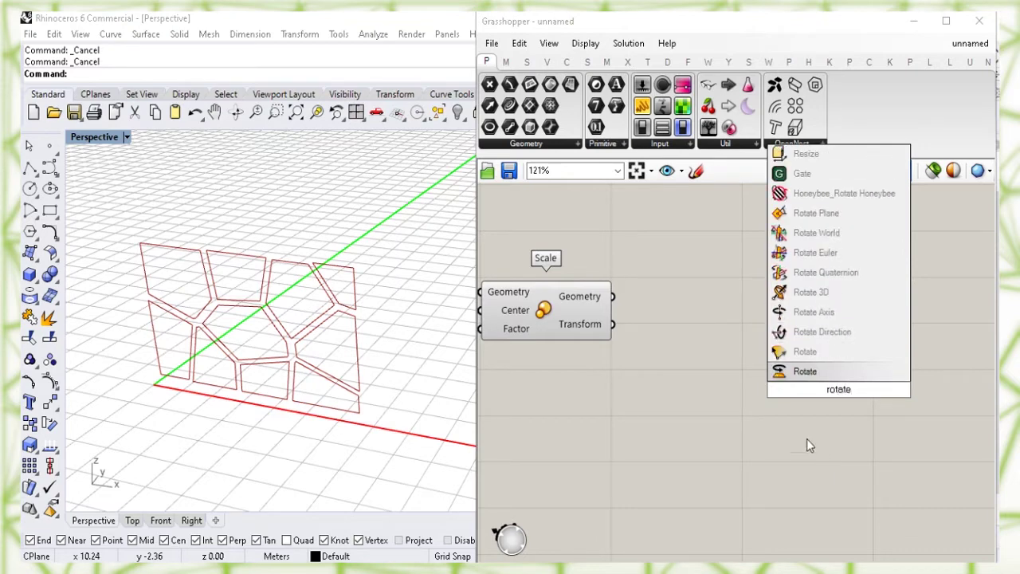
left_click(843, 373)
mouse_move(805, 378)
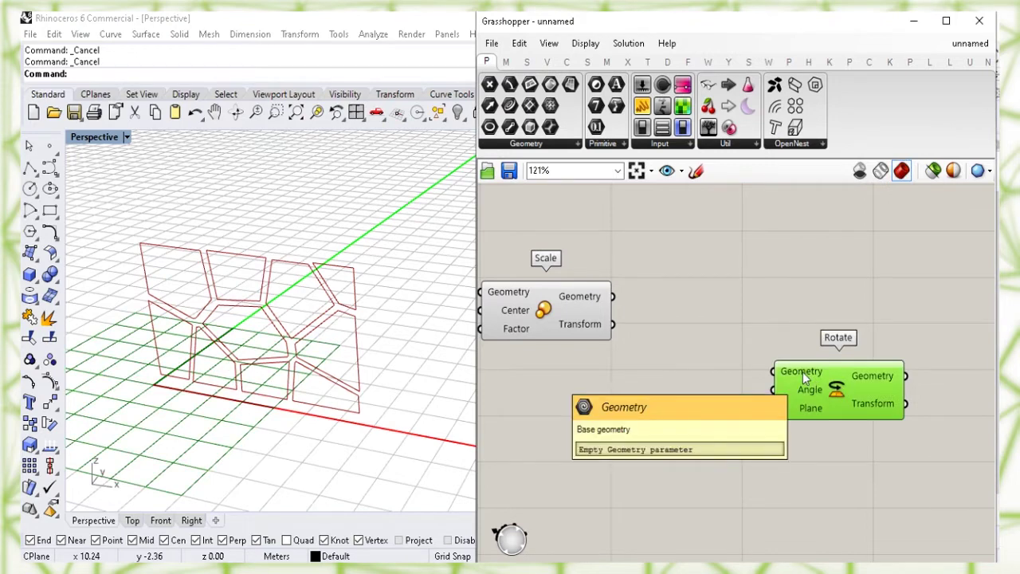
left_click(760, 313)
left_click_drag(613, 295, 774, 372)
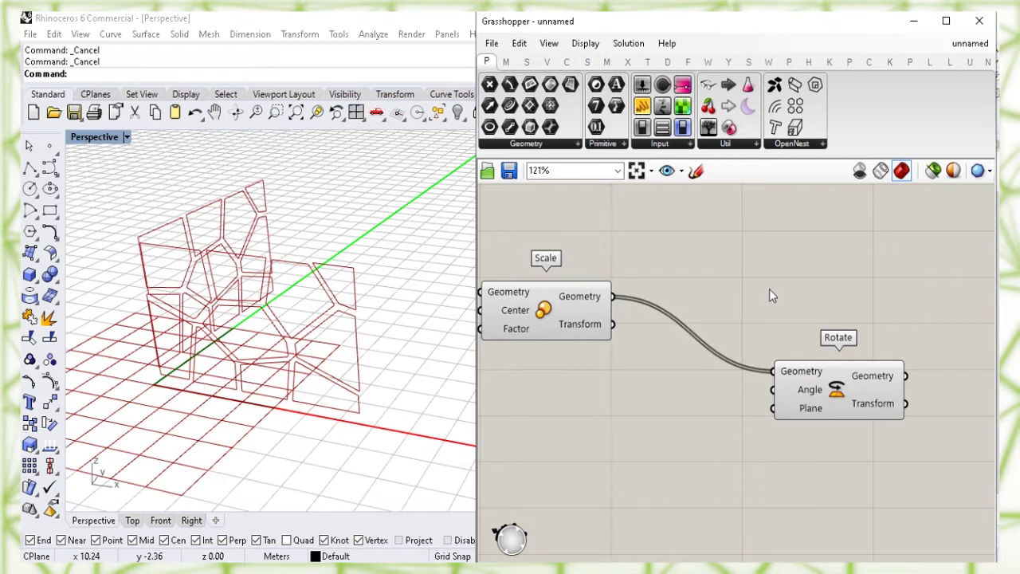
left_click_drag(834, 390, 913, 397)
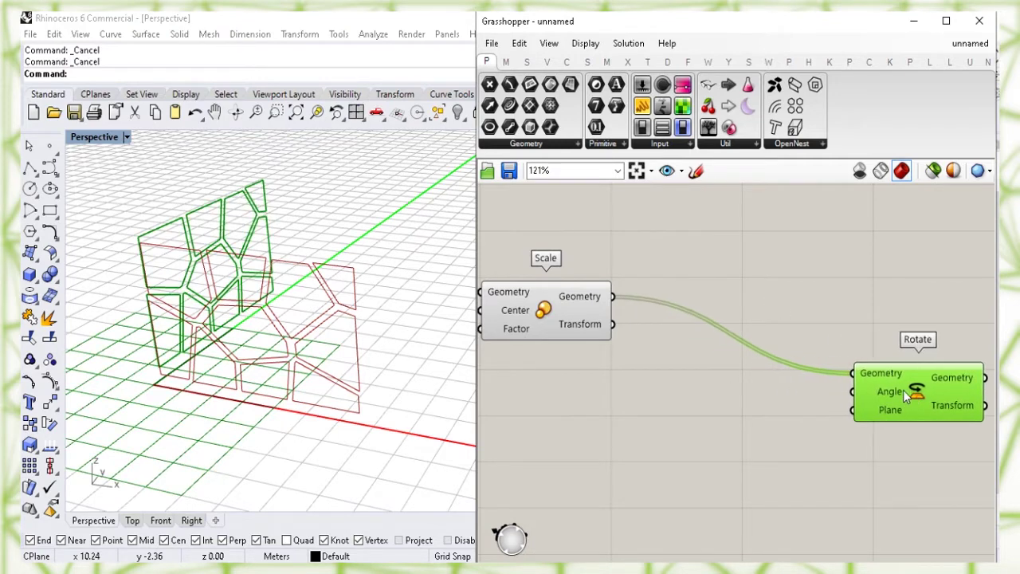
- Switch Rotate's Angle input to degrees and turn off the Scale component's preview
right_click(889, 392)
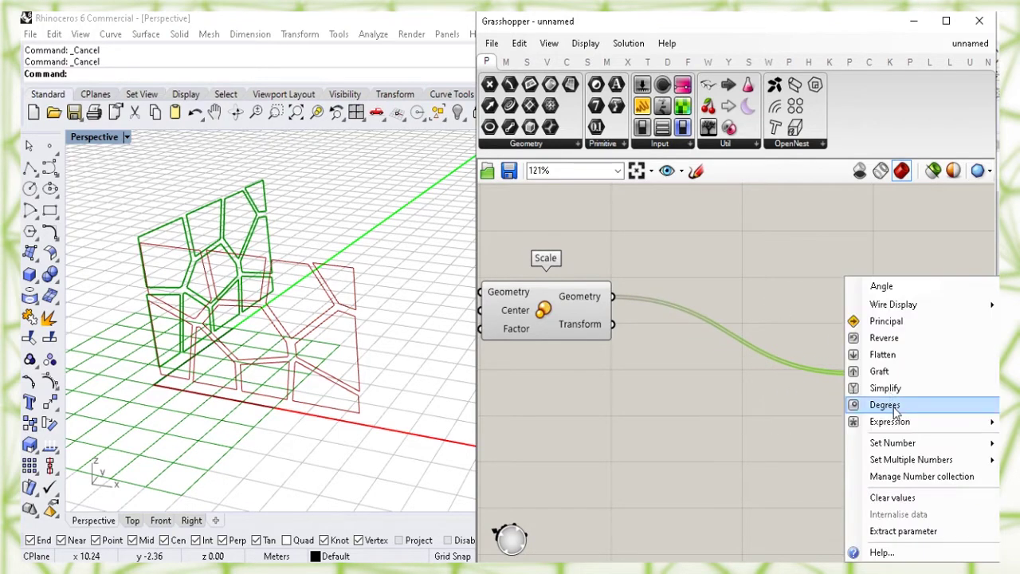
left_click(893, 407)
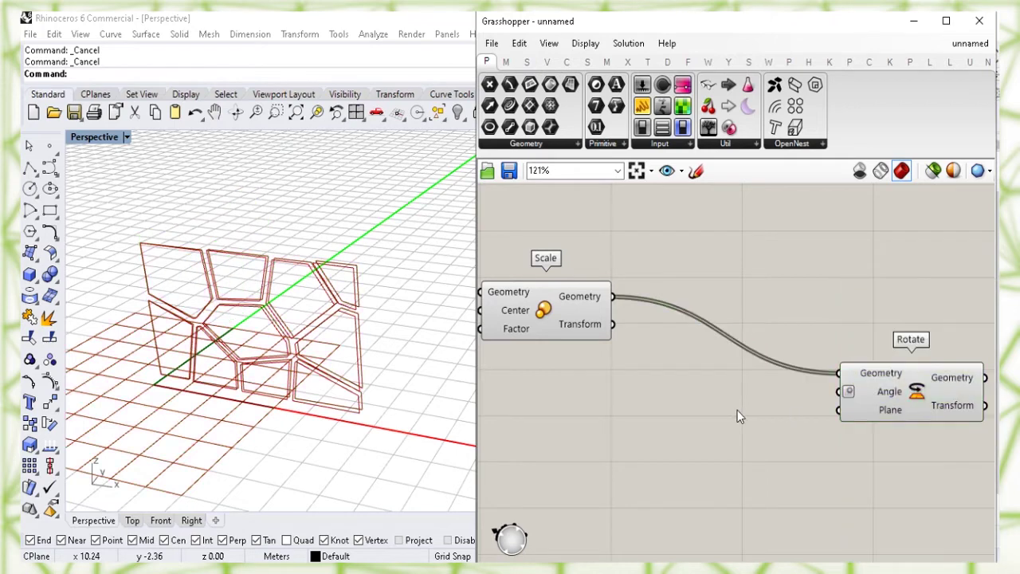
left_click(543, 311)
right_click(544, 311)
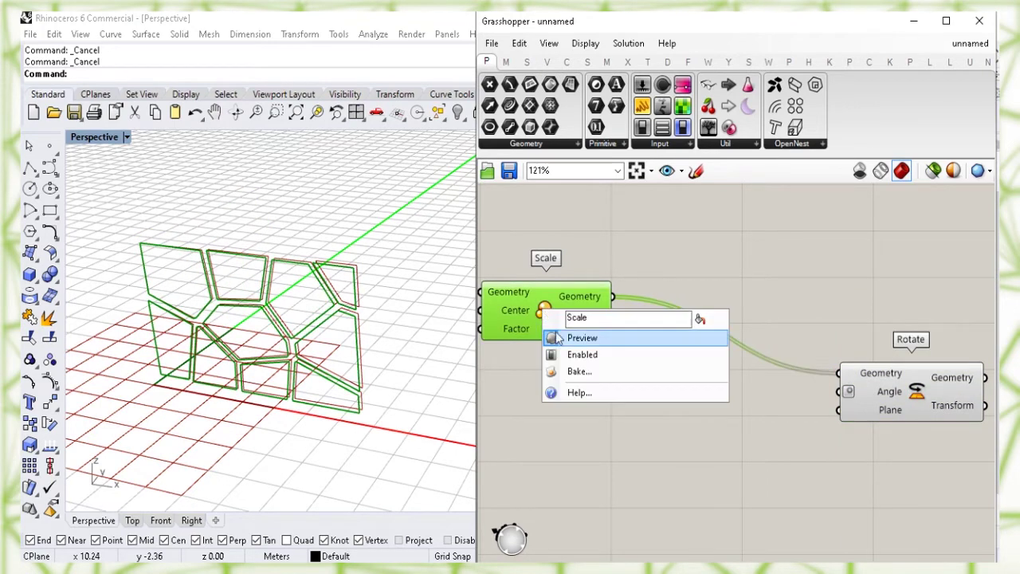
left_click(600, 339)
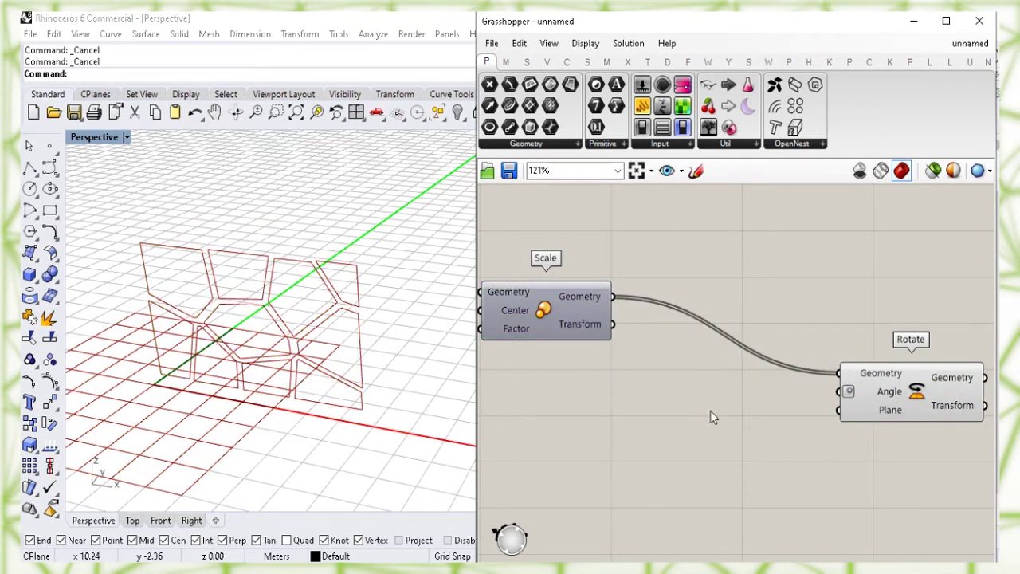
- Turn the Area component's preview back on to show the cell centroids
mouse_move(882, 419)
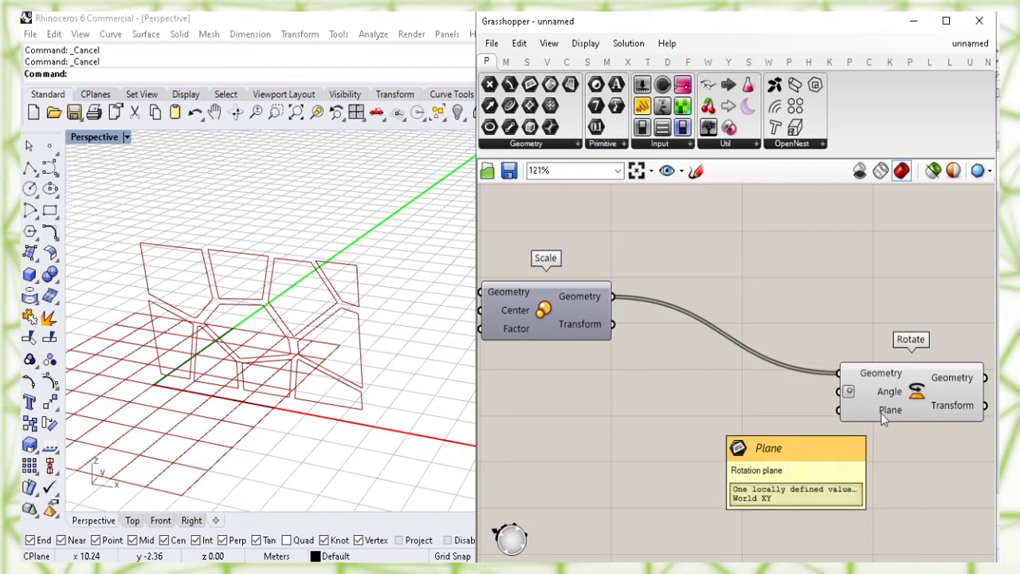
right_click_drag(584, 403, 766, 390)
left_click(552, 341)
right_click(552, 342)
left_click(581, 359)
left_click(596, 399)
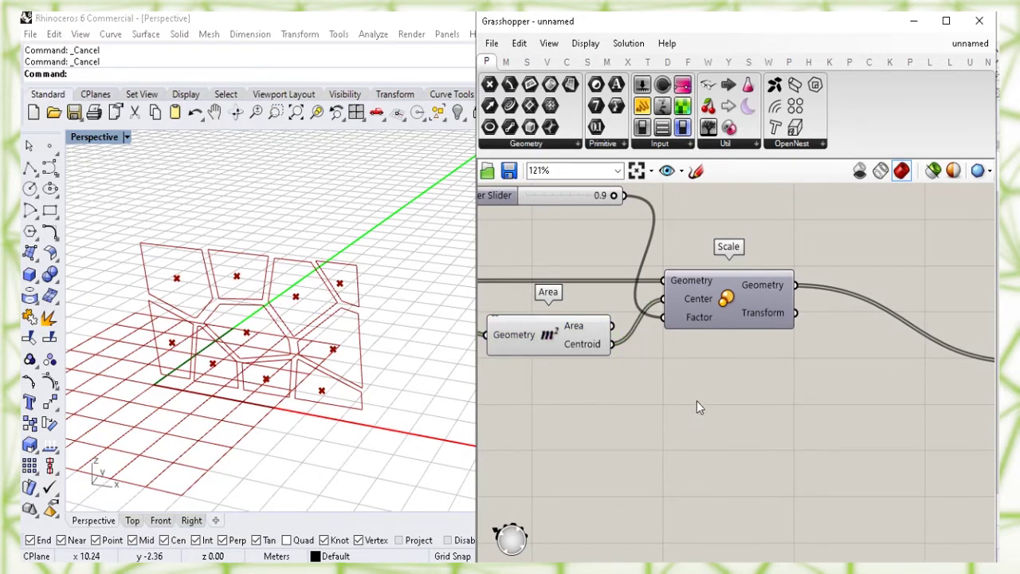
- Add an XY Plane component below Scale and connect Area's Centroid output to its Origin input
double_click(717, 414)
type("xy")
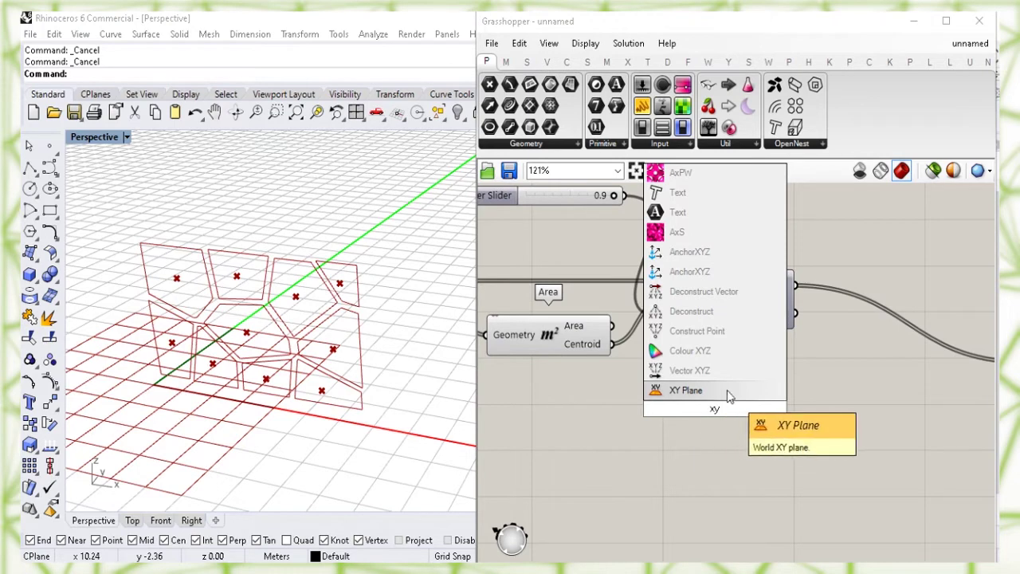
key("Return")
left_click(721, 434)
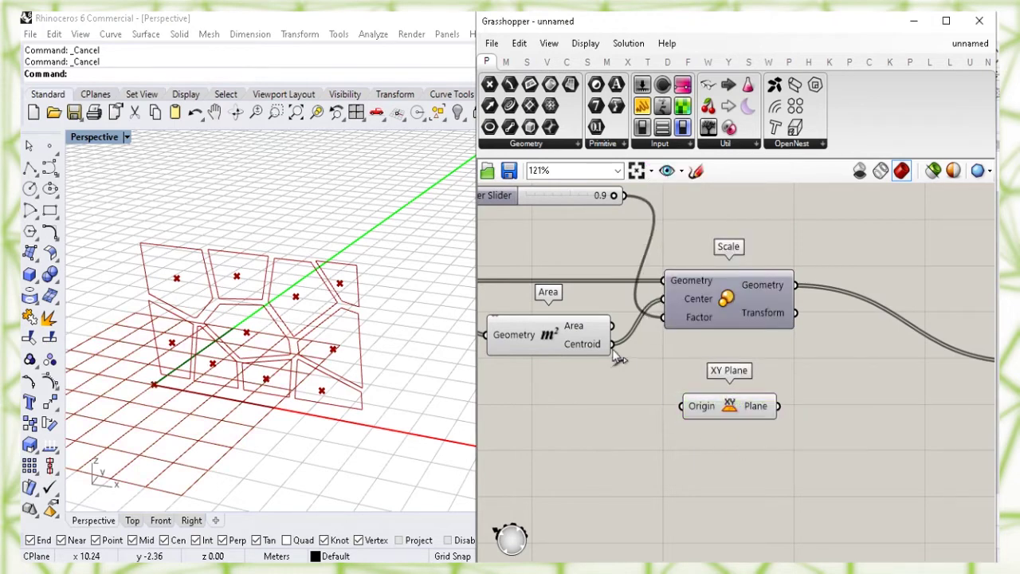
left_click_drag(611, 344, 682, 405)
left_click(550, 340)
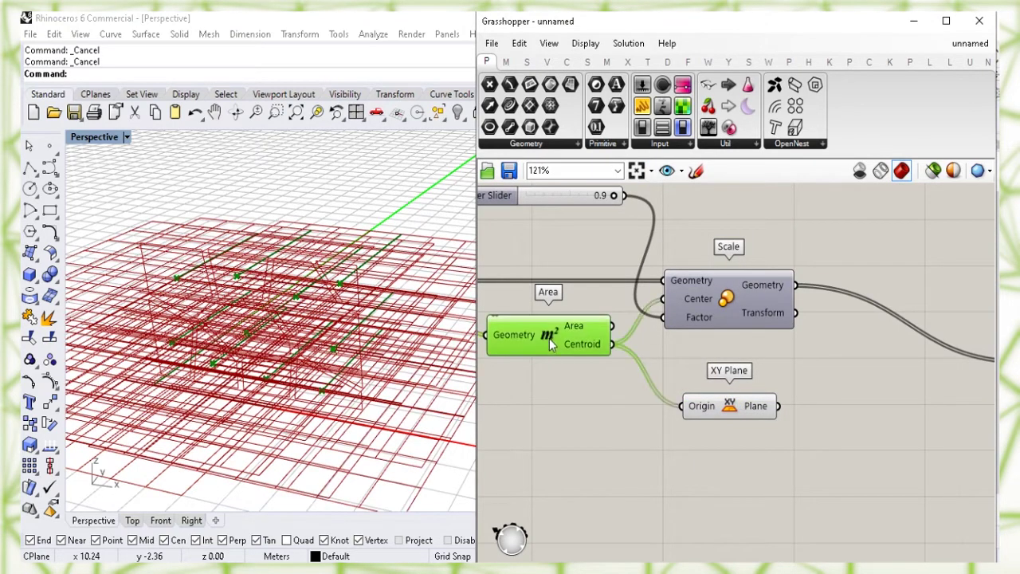
- Turn off the Area component's preview and move the XY Plane component slightly lower
right_click(550, 339)
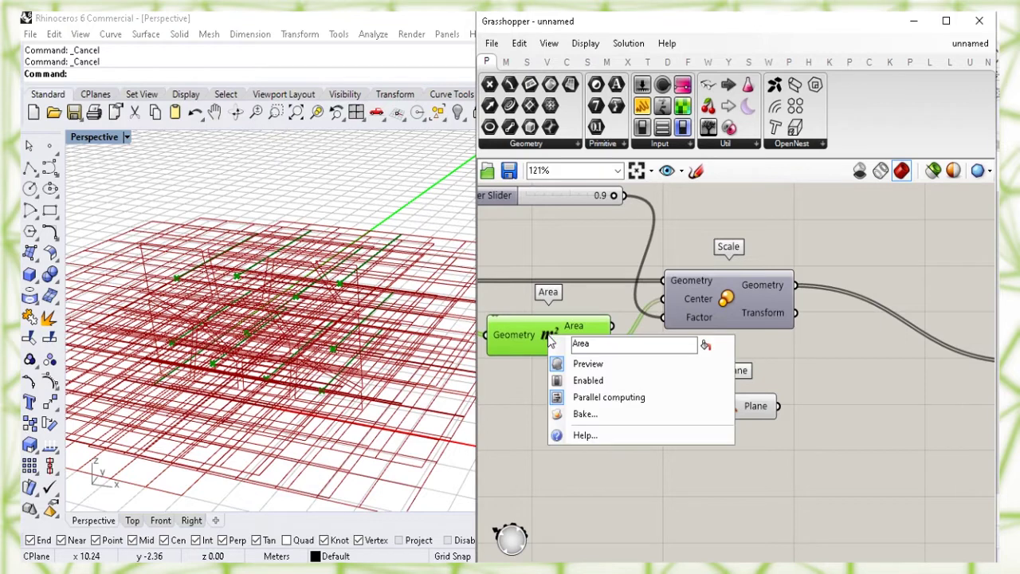
left_click(701, 364)
left_click_drag(741, 408, 734, 413)
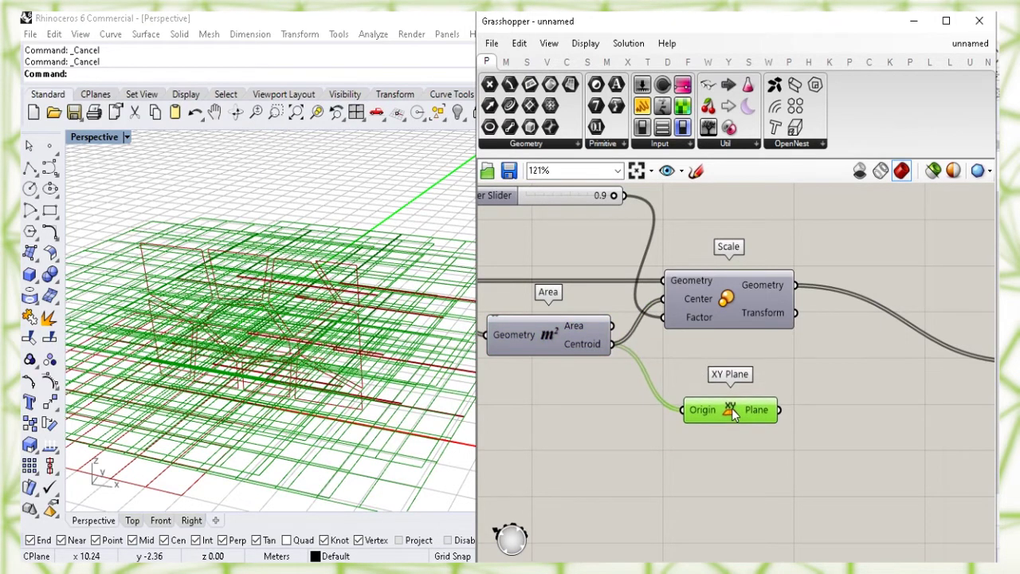
- Connect XY Plane's Plane output to Rotate's Plane input, align XY Plane with it and turn off XY Plane's preview
left_click(858, 430)
right_click_drag(858, 431, 679, 398)
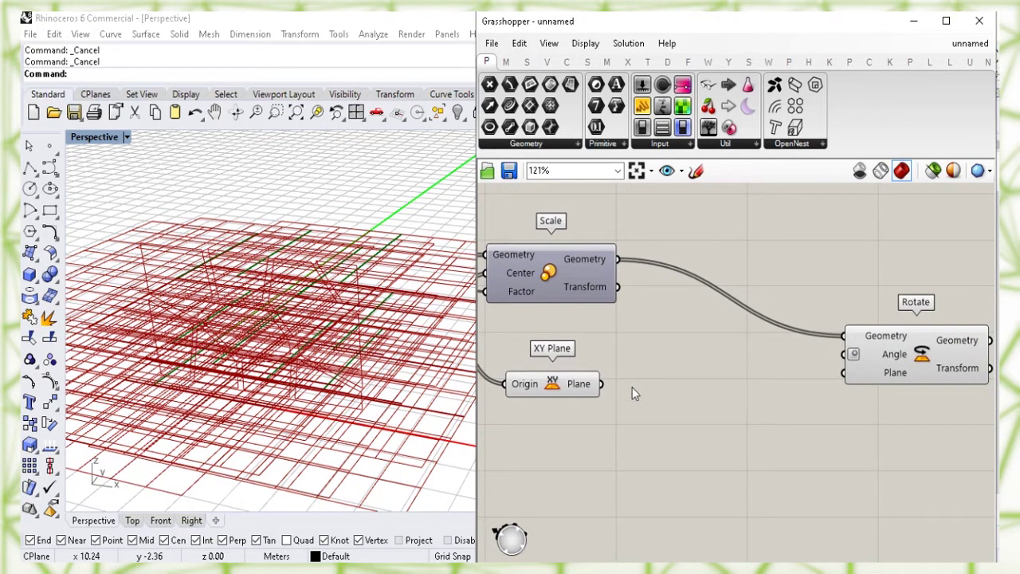
left_click_drag(604, 384, 839, 384)
left_click_drag(556, 390, 556, 379)
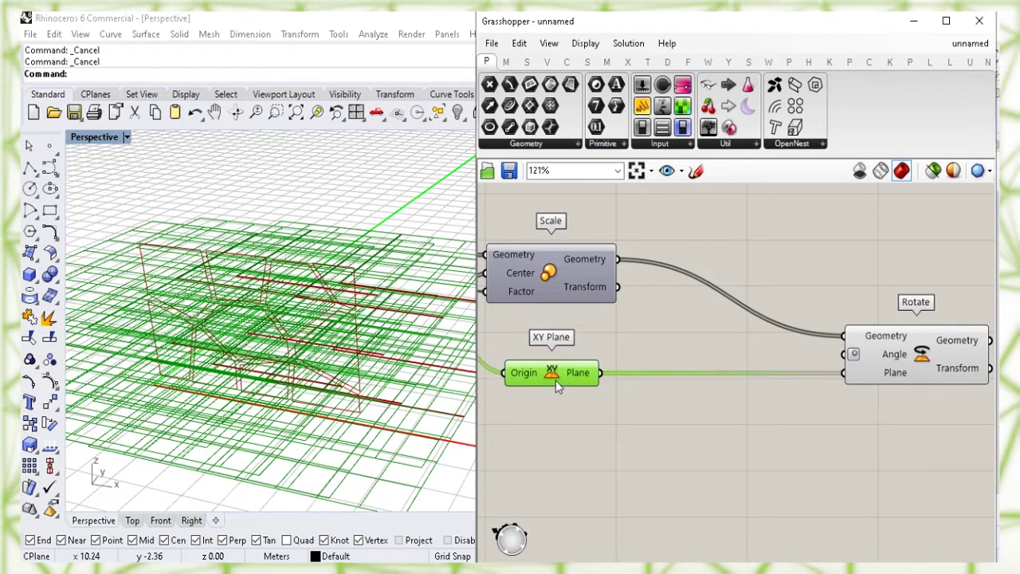
right_click(552, 376)
left_click(598, 401)
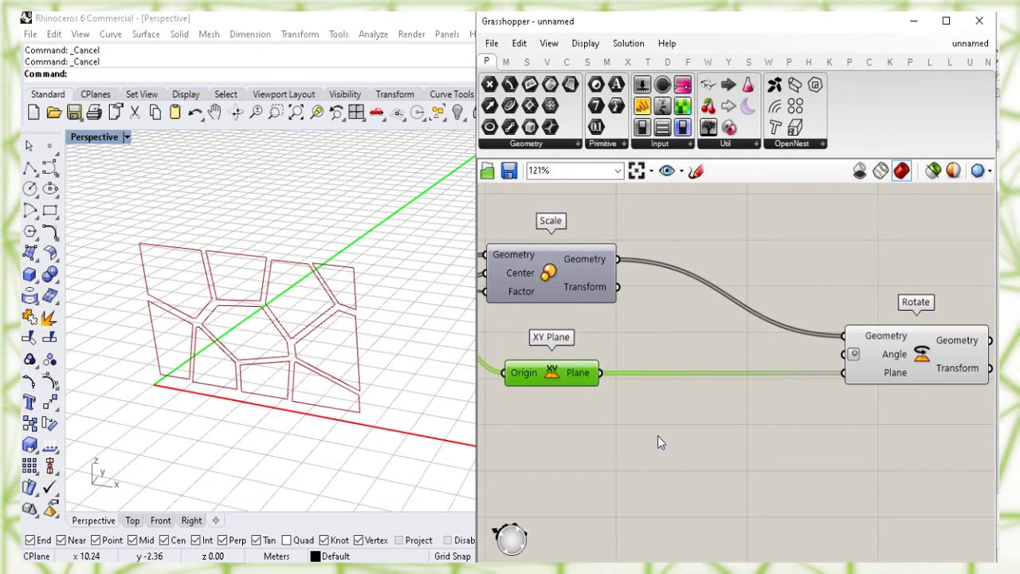
left_click(657, 435)
- Add a Remap Numbers component below Rotate and connect its Mapped output to Rotate's Angle input
right_click_drag(792, 464, 760, 446)
mouse_move(858, 339)
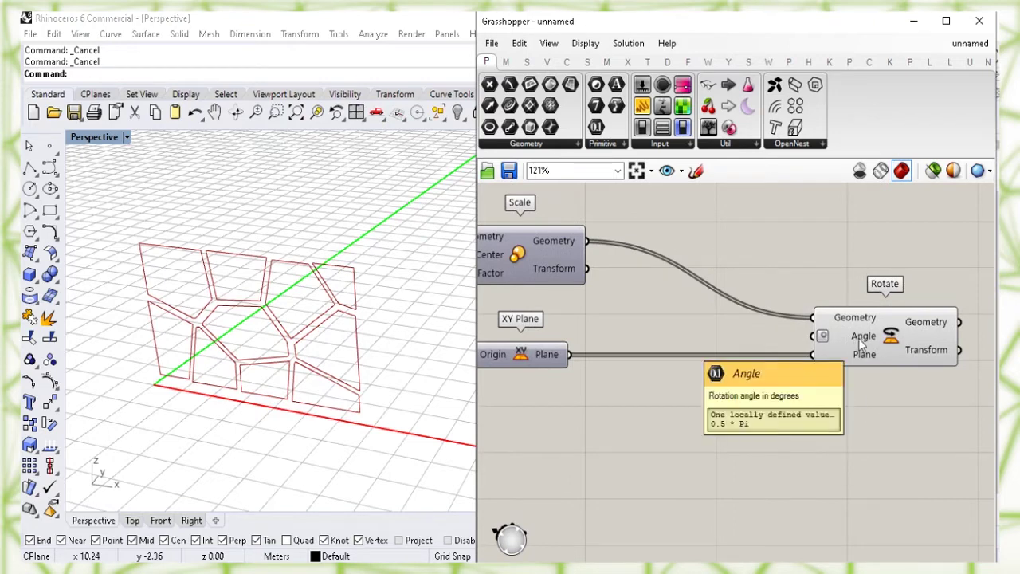
right_click_drag(743, 475, 718, 385)
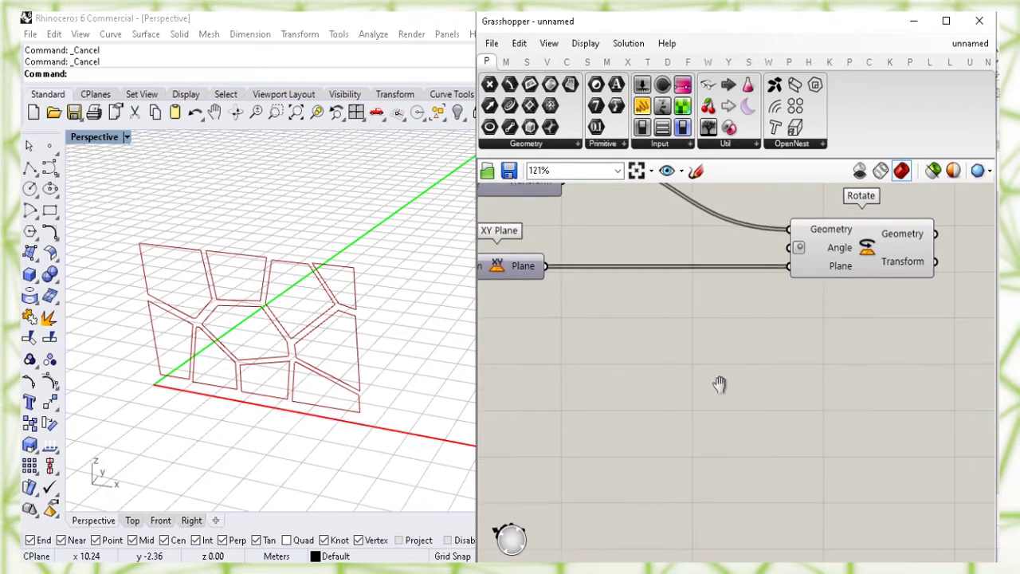
double_click(661, 375)
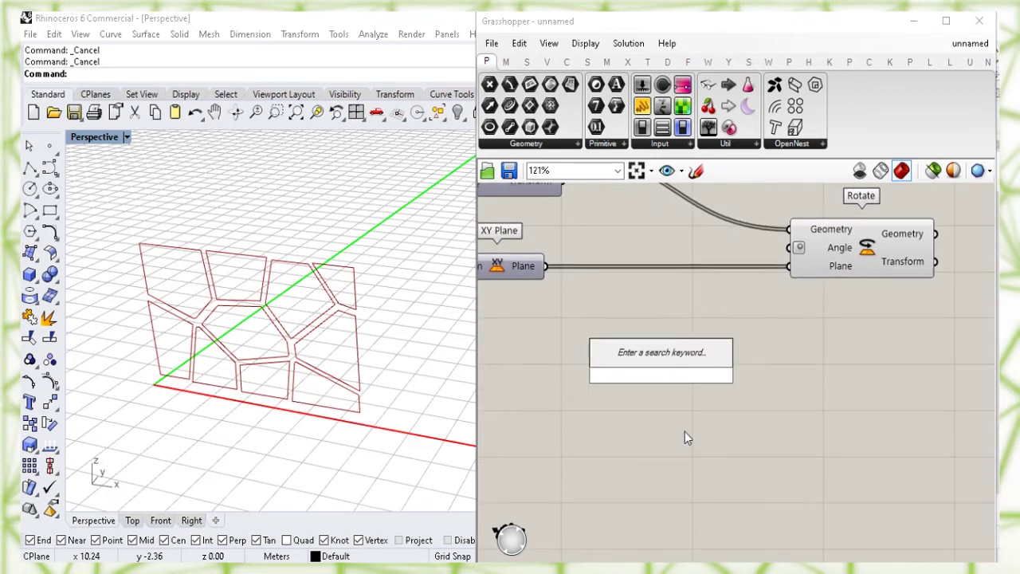
type("remap")
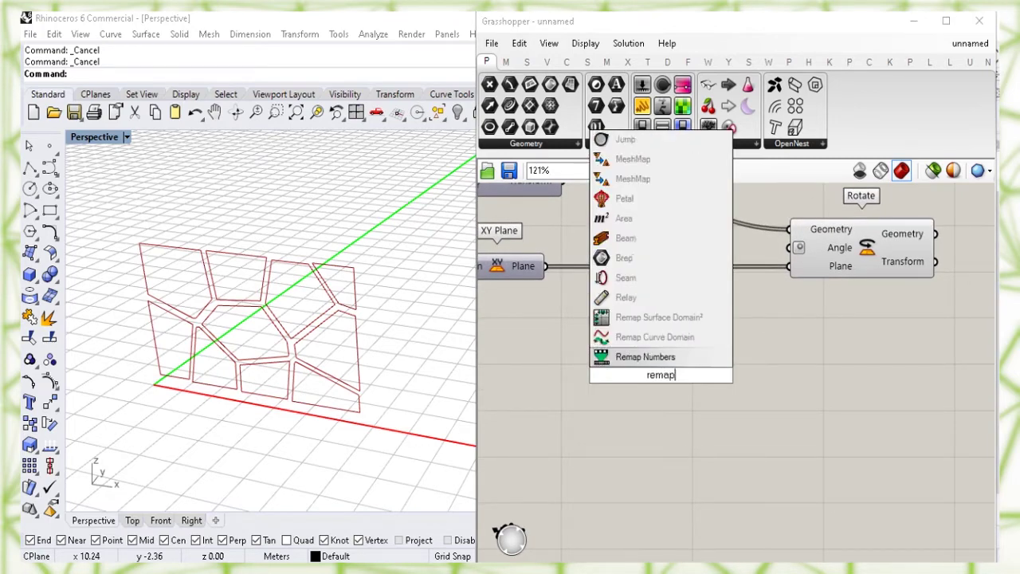
left_click(650, 356)
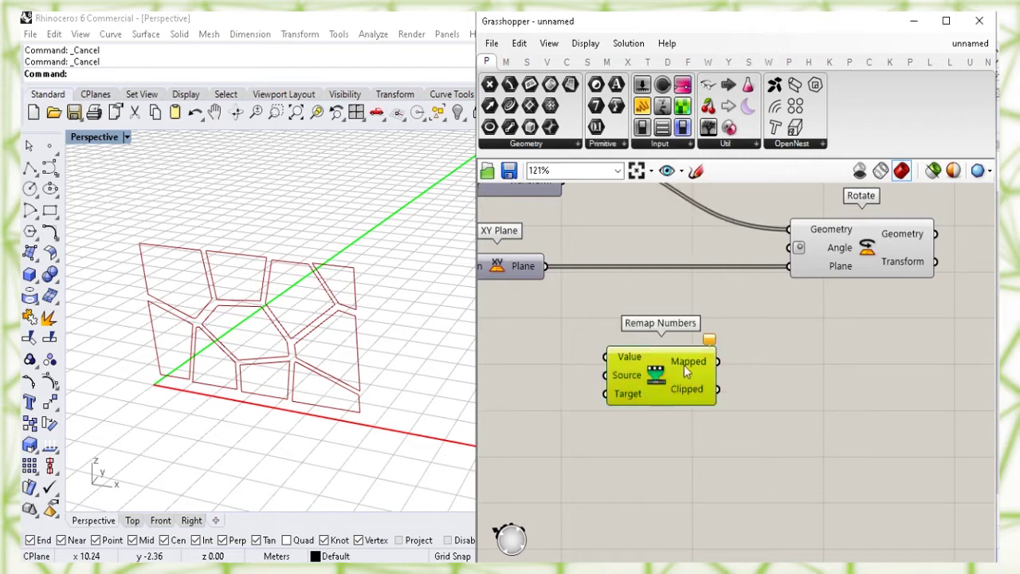
left_click_drag(718, 361, 791, 248)
left_click_drag(660, 373, 705, 385)
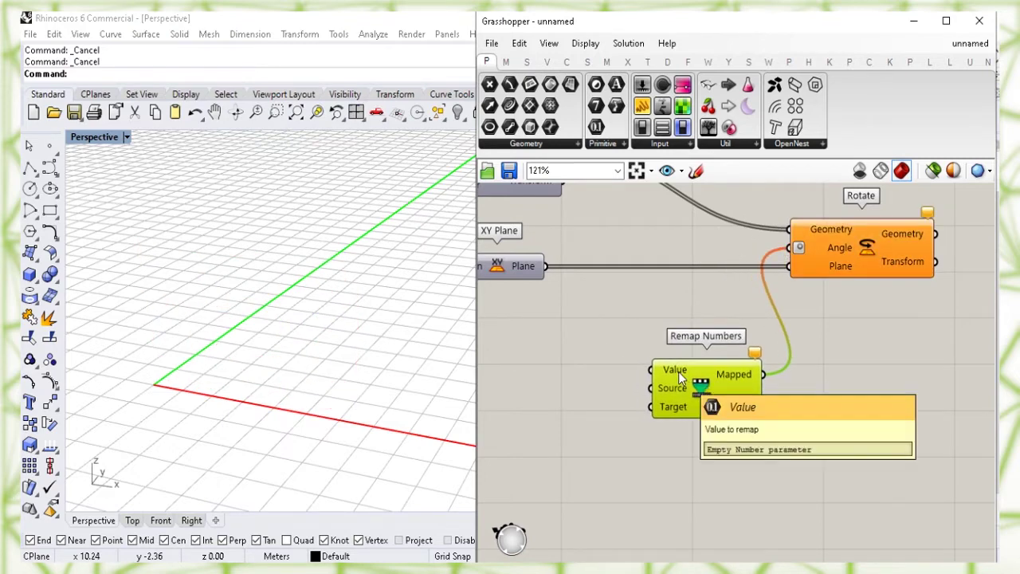
- Add a Pull Point component directly below the XY Plane component
right_click_drag(537, 369, 763, 440)
double_click(706, 421)
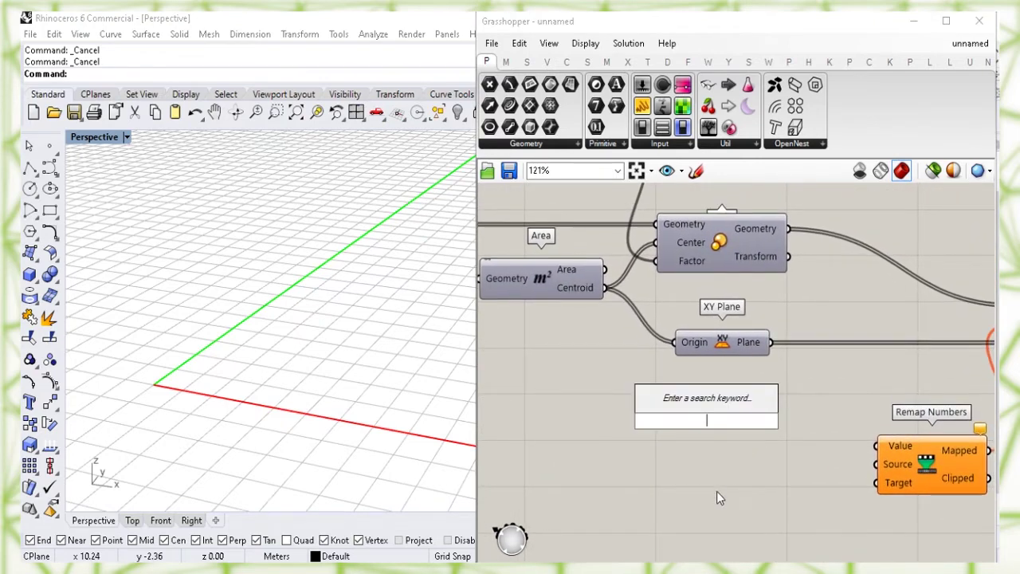
type("pu")
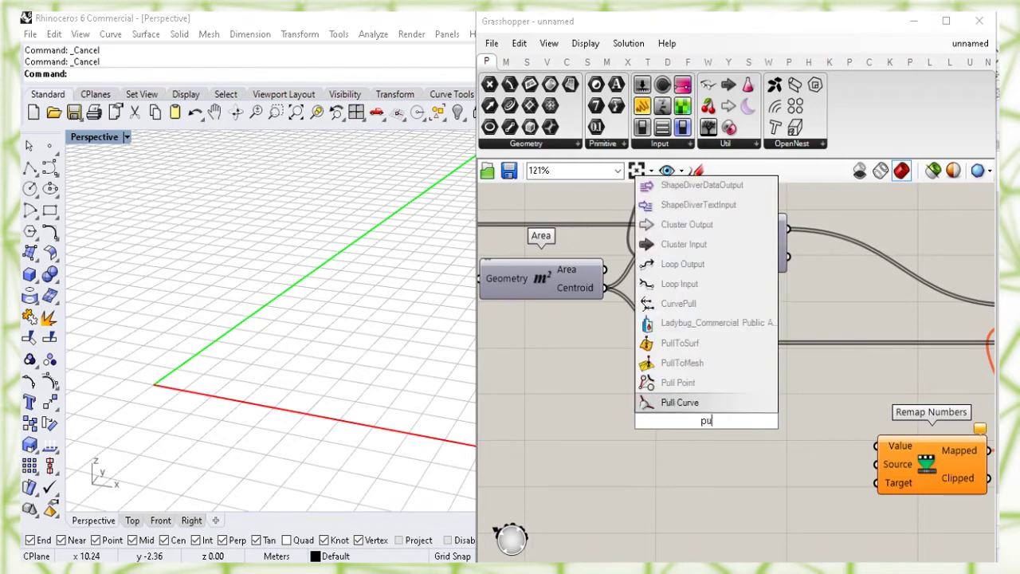
type("ll p")
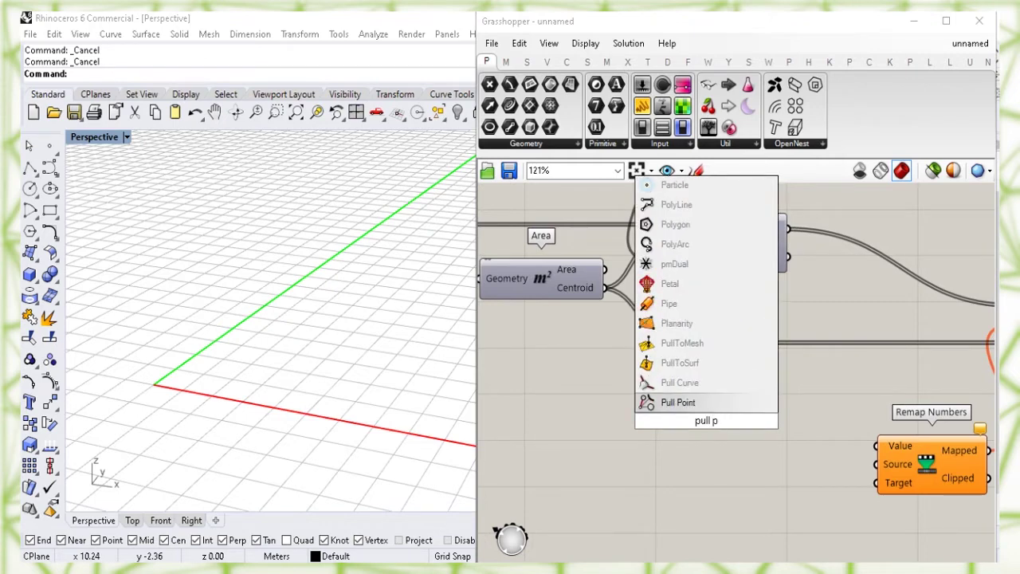
left_click(706, 409)
left_click_drag(698, 427, 721, 422)
left_click(584, 387)
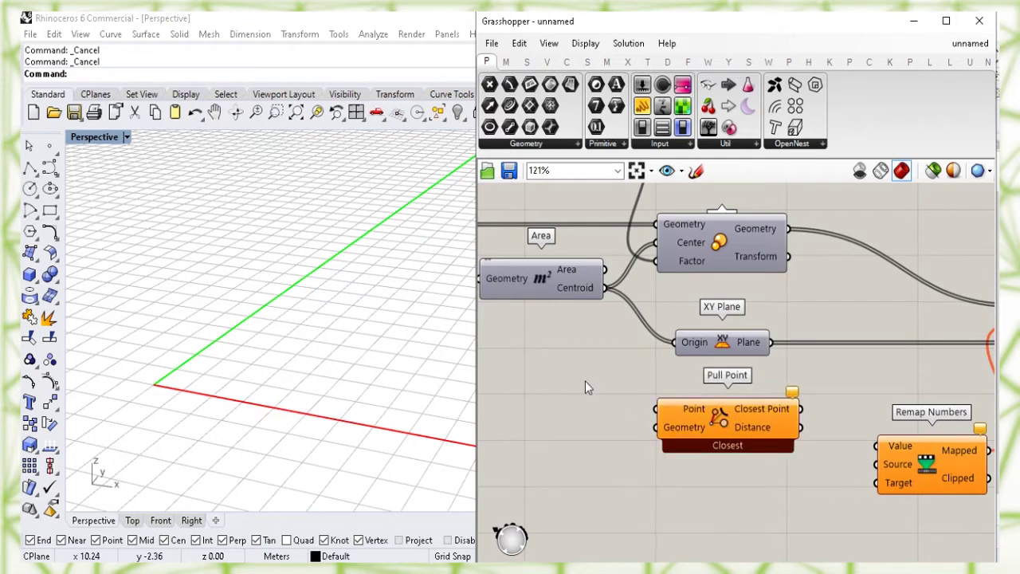
- Preview Area's centroids, connect the Centroid output to Pull Point's Point input, and hide the preview again
left_click(542, 292)
right_click(539, 285)
left_click(567, 306)
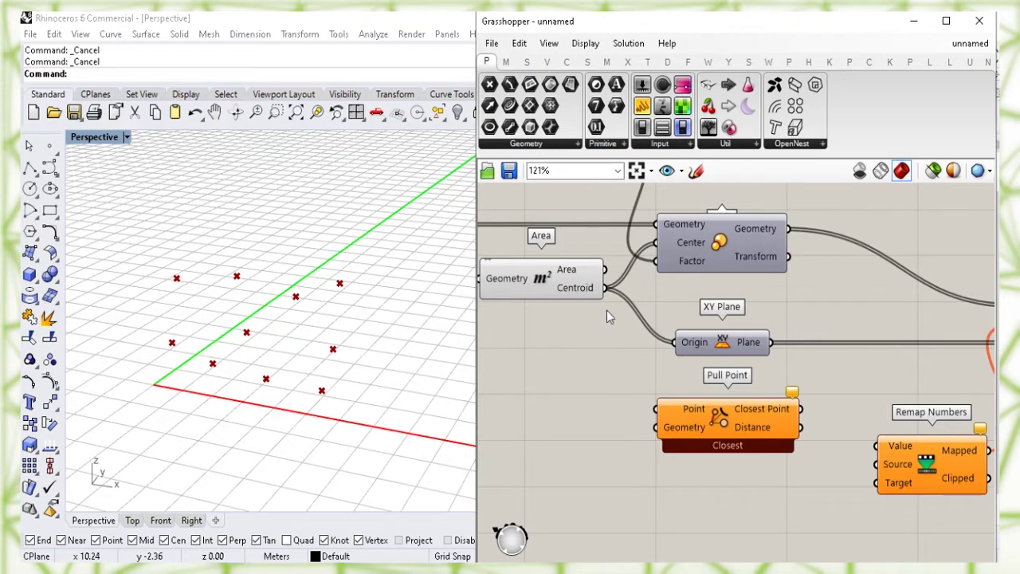
left_click_drag(604, 288, 655, 409)
left_click(540, 283)
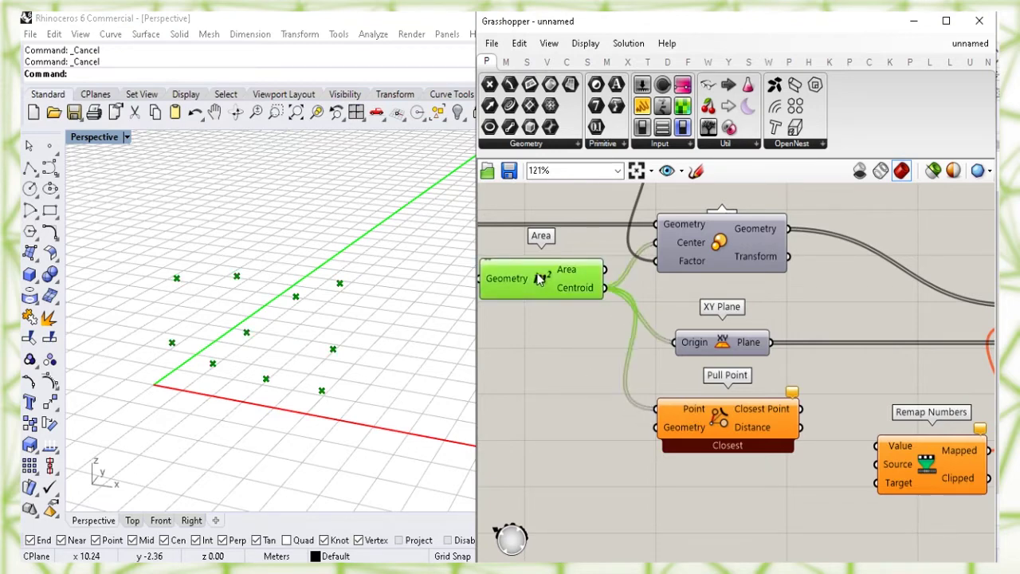
right_click(540, 281)
left_click(627, 303)
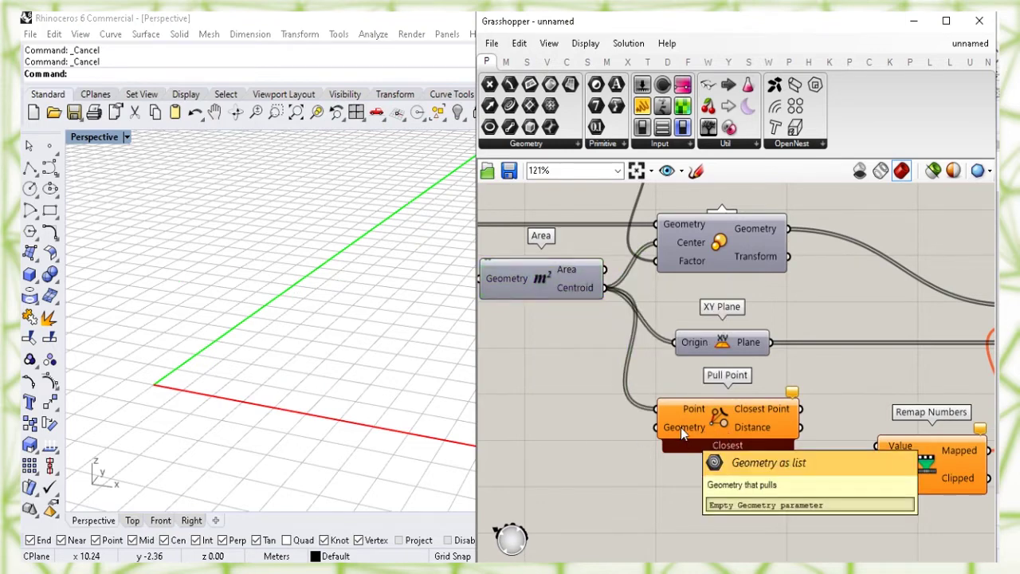
- Add an Evaluate Surface component and place it below Populate Geometry
right_click_drag(557, 422, 760, 476)
right_click_drag(580, 469, 744, 393)
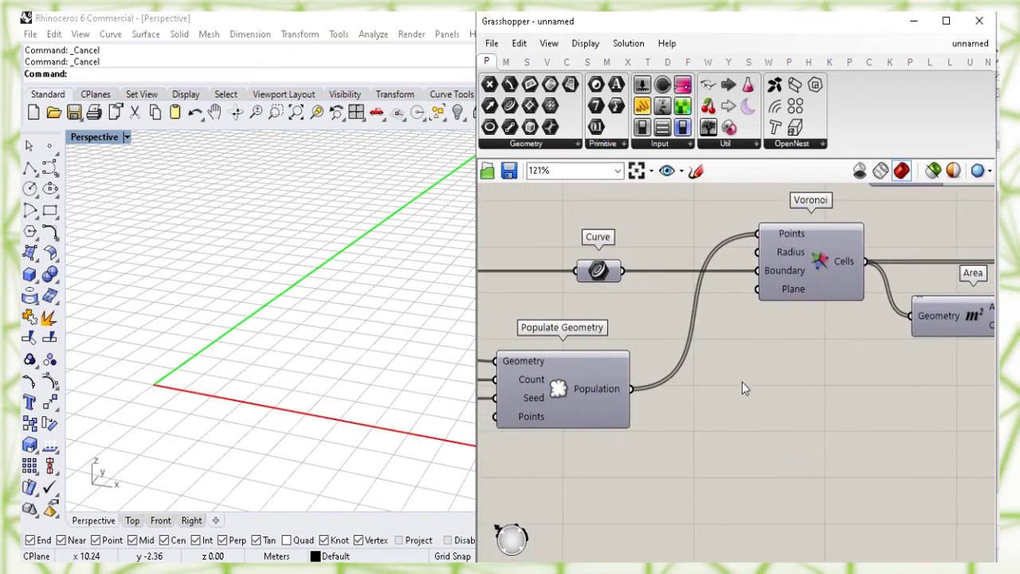
scroll(761, 387, "down", 2)
right_click_drag(603, 492, 786, 420)
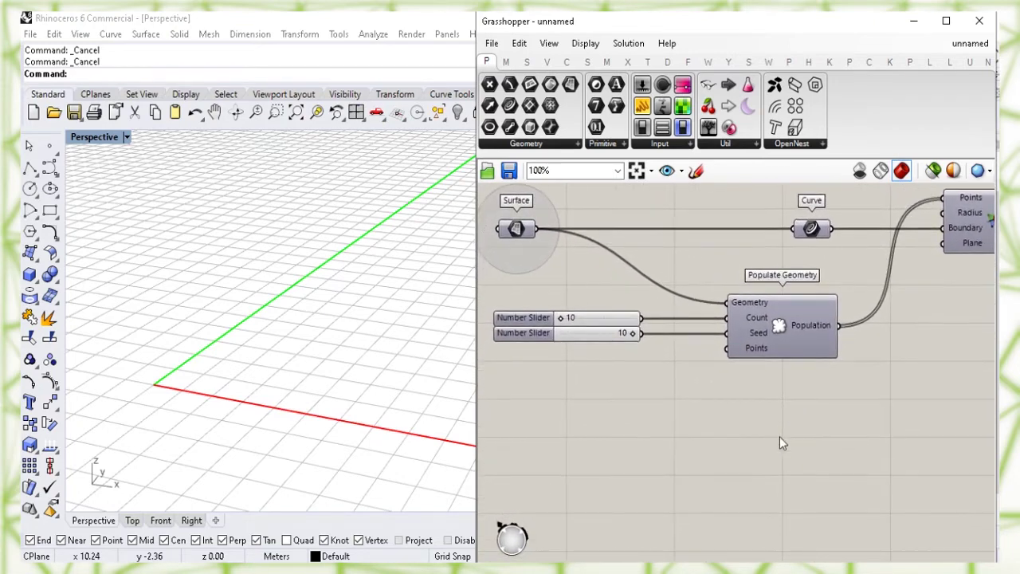
double_click(650, 458)
type("e")
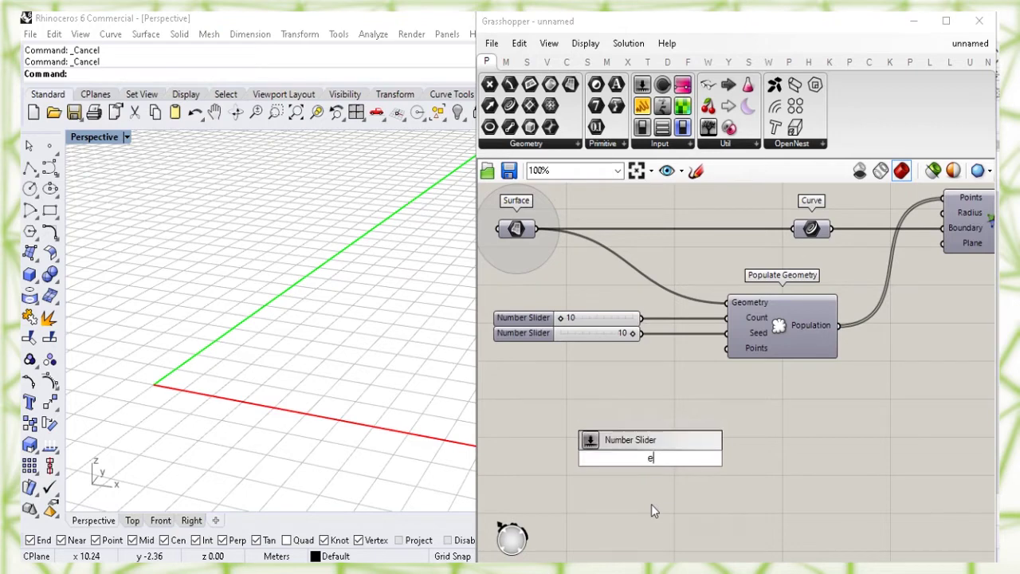
type("valua")
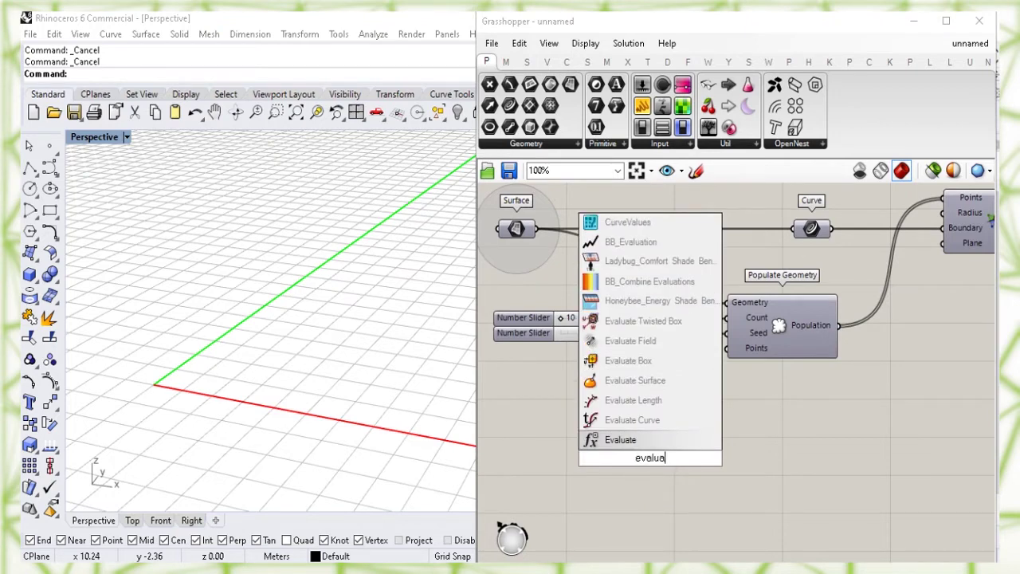
type("te s")
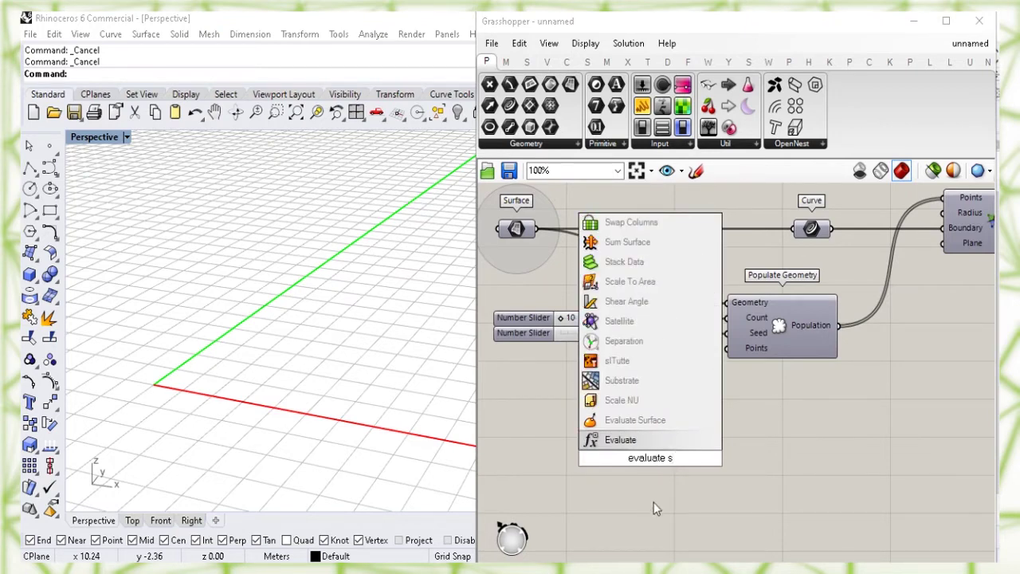
left_click(679, 420)
left_click_drag(661, 449, 770, 429)
- Reparameterize Evaluate Surface's Surface input and feed it from the Surface parameter
right_click(753, 412)
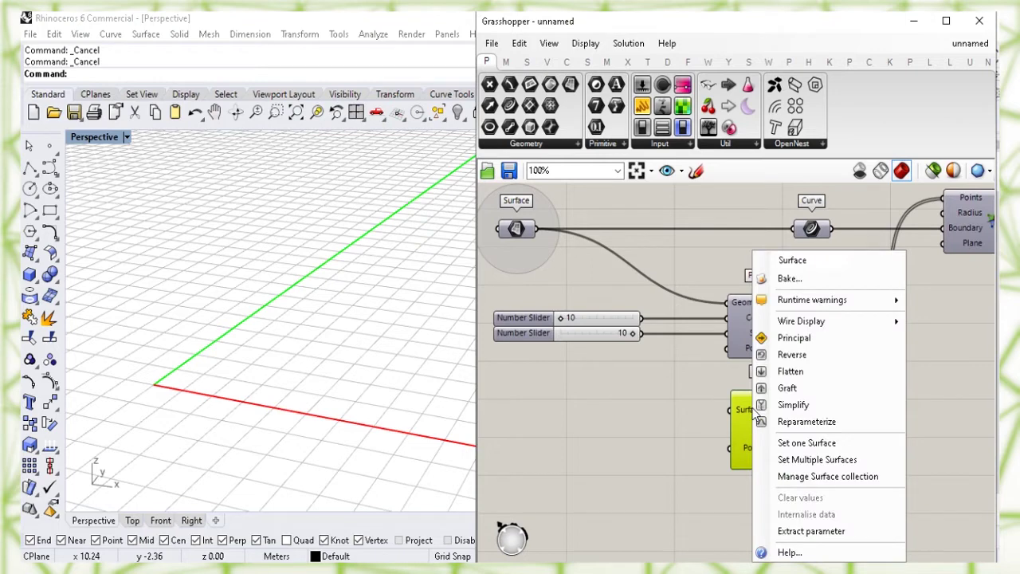
left_click(848, 422)
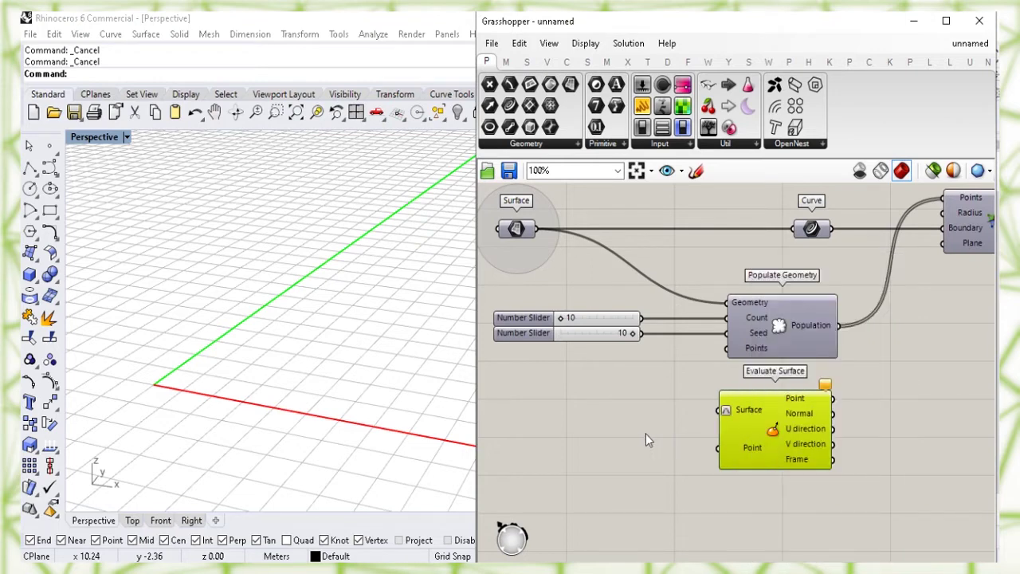
left_click_drag(539, 236, 721, 411)
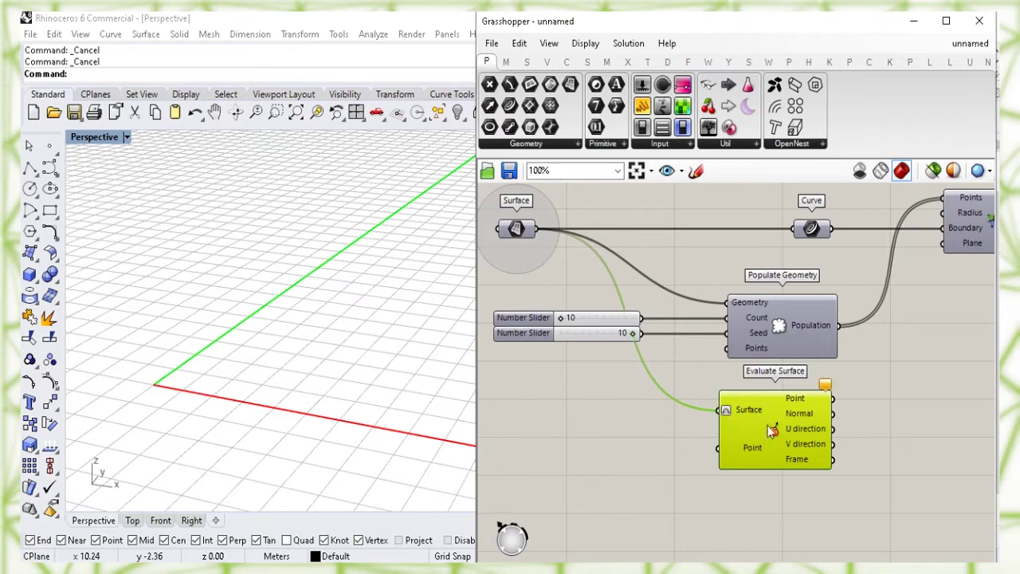
left_click(660, 443)
- Move Evaluate Surface closer to Pull Point, placing it below the Area component
right_click_drag(899, 438, 732, 431)
left_click_drag(622, 423, 891, 390)
scroll(889, 456, "up", 2)
right_click_drag(907, 466, 741, 442)
left_click_drag(770, 369, 787, 396)
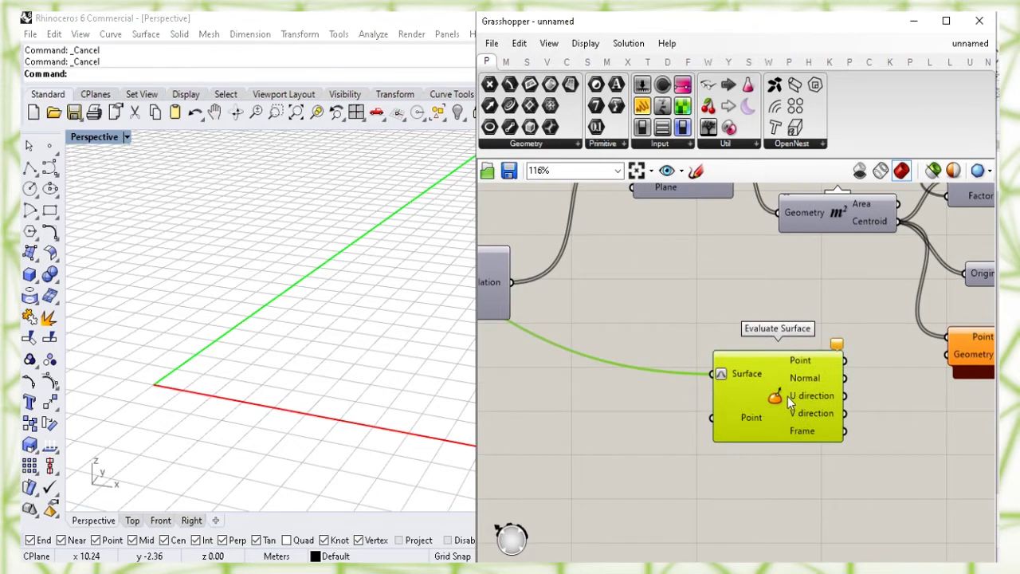
left_click(741, 494)
- Add a compact MD Slider, connect it to Evaluate Surface's Point input and set it to about 0.69 ; 0.72
right_click_drag(760, 504, 791, 379)
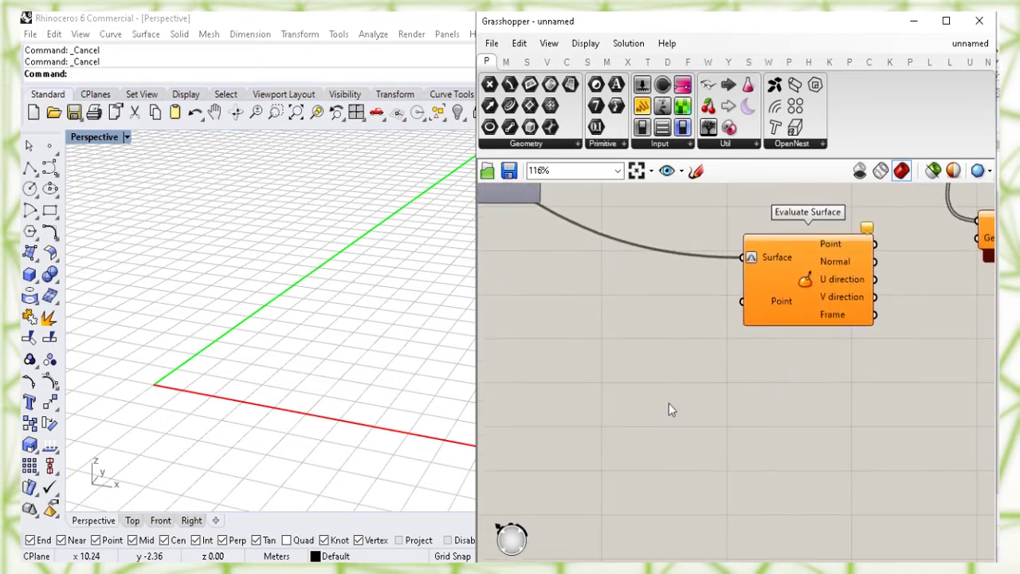
double_click(613, 422)
type("md")
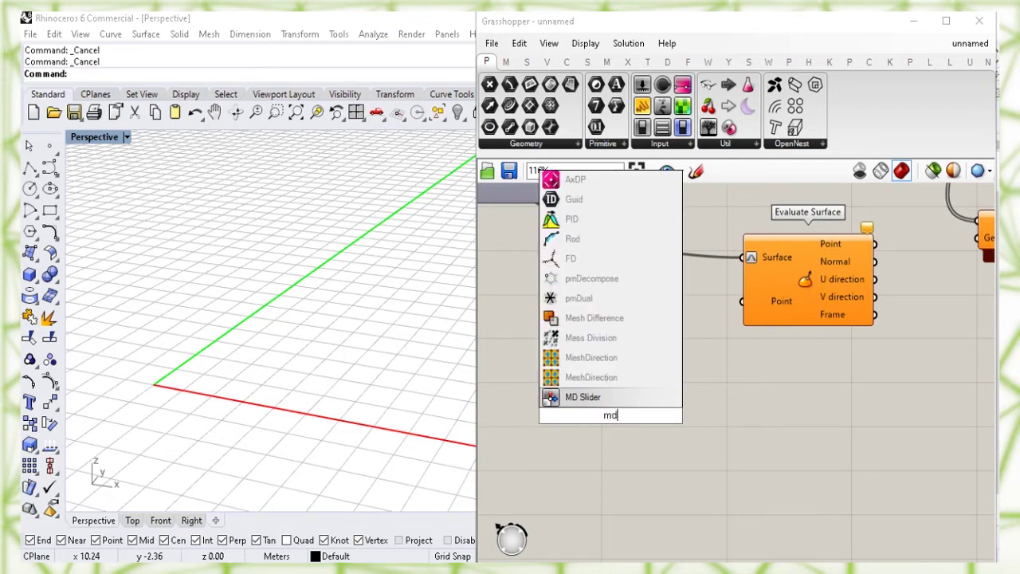
key("Return")
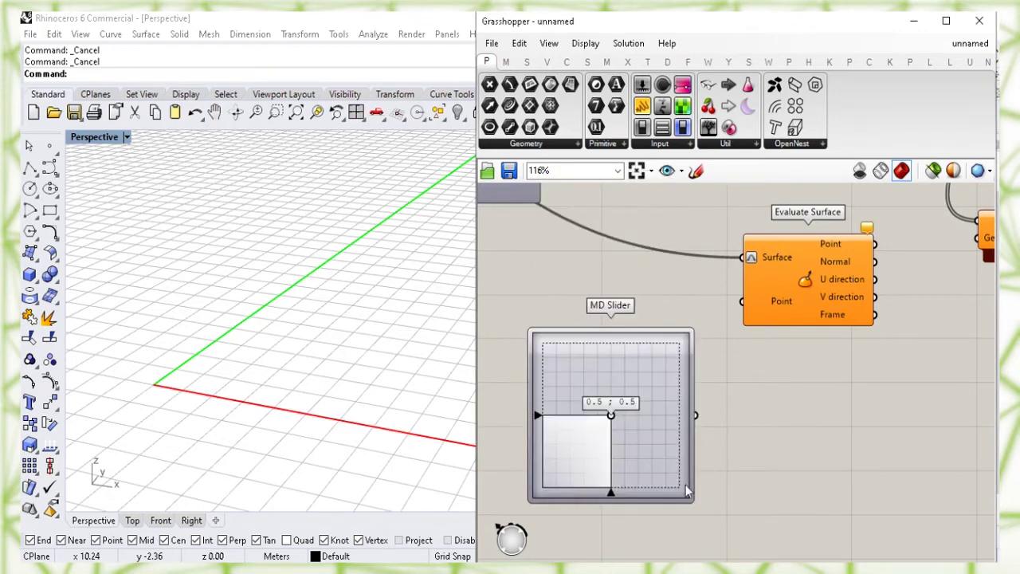
left_click_drag(696, 505, 742, 301)
left_click_drag(614, 360, 683, 343)
left_click(812, 387)
- Turn off the Evaluate Surface component's preview
left_click(804, 297)
right_click_drag(849, 390, 673, 422)
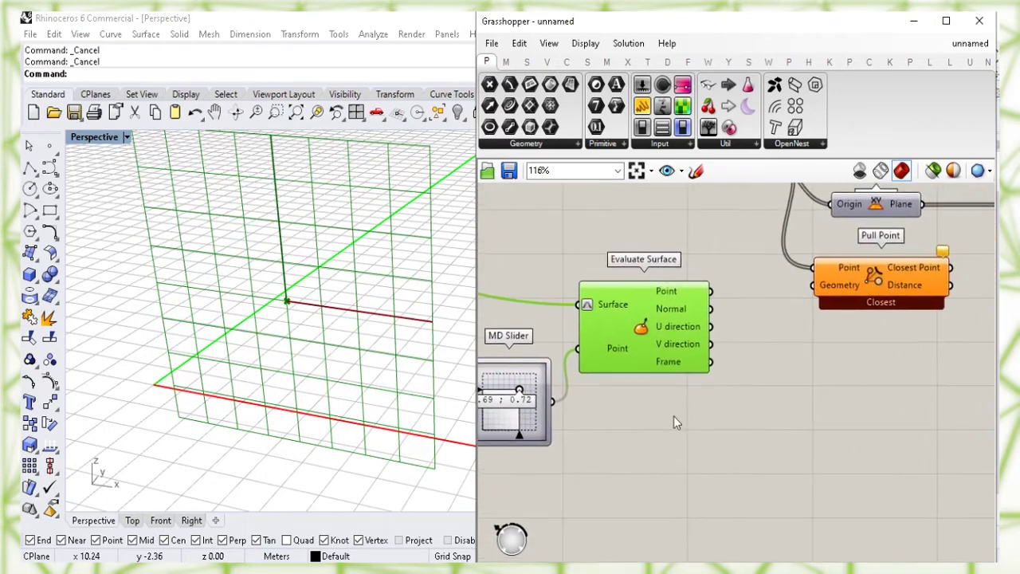
right_click(644, 336)
left_click(679, 352)
left_click(763, 428)
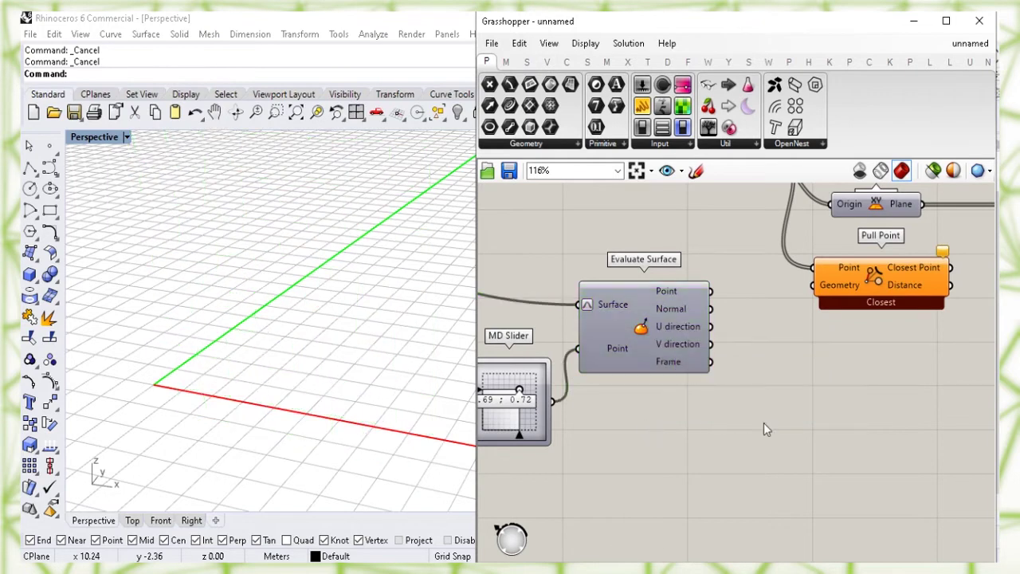
- Connect Evaluate Surface's Point output to Pull Point's Geometry input and align Pull Point with the wire
left_click_drag(710, 290, 864, 288)
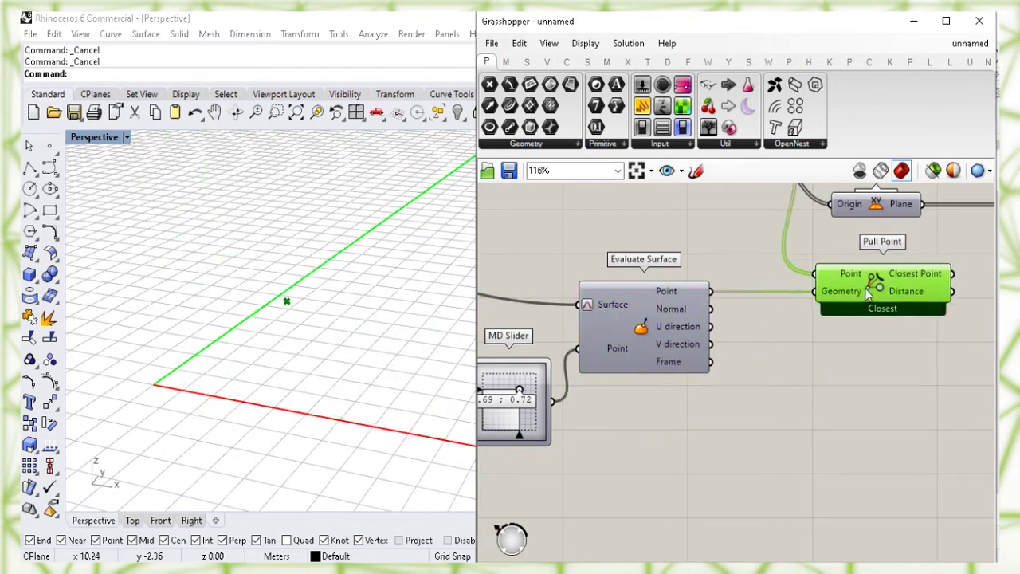
left_click(835, 373)
right_click_drag(888, 365, 765, 366)
mouse_move(784, 297)
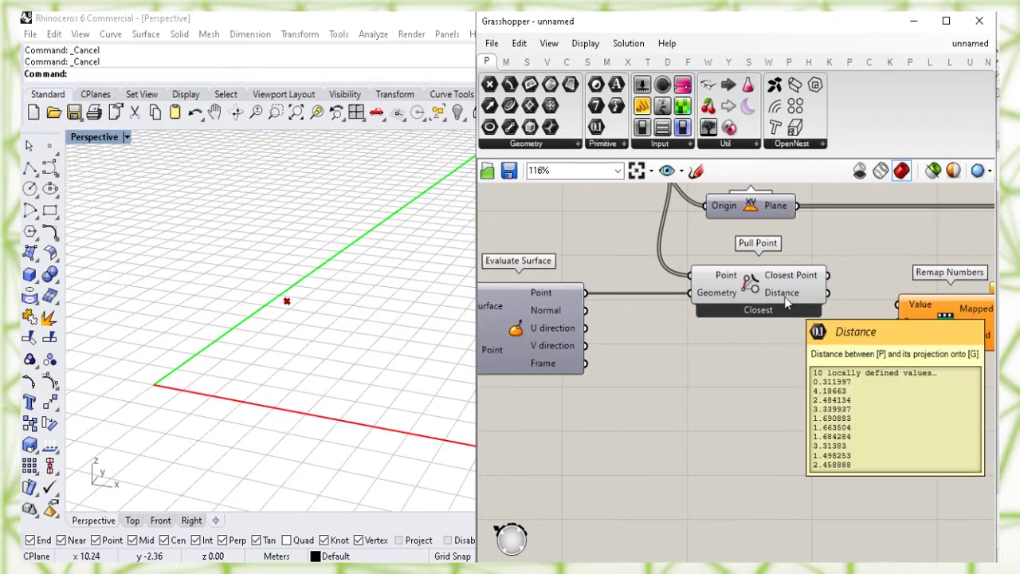
- Spread Pull Point and Remap Numbers farther apart to make room between them
left_click_drag(766, 284, 716, 285)
left_click(859, 332)
right_click_drag(929, 325, 844, 335)
left_click_drag(845, 334, 867, 322)
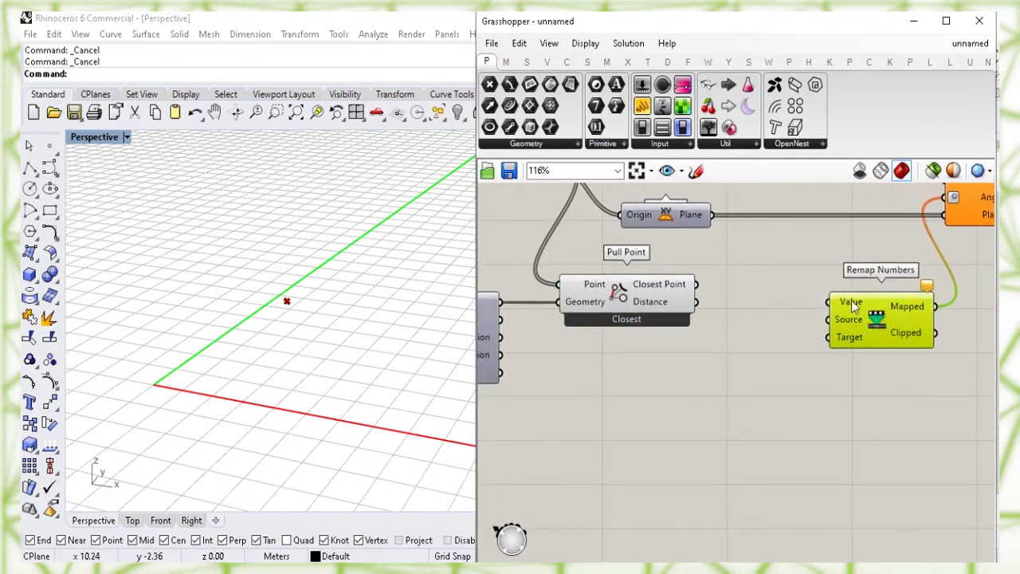
- Connect Pull Point's Distance output to Remap Numbers' Value input and align Remap Numbers with the wire
left_click_drag(696, 302, 883, 318)
left_click(847, 258)
left_click(872, 317)
left_click(758, 356)
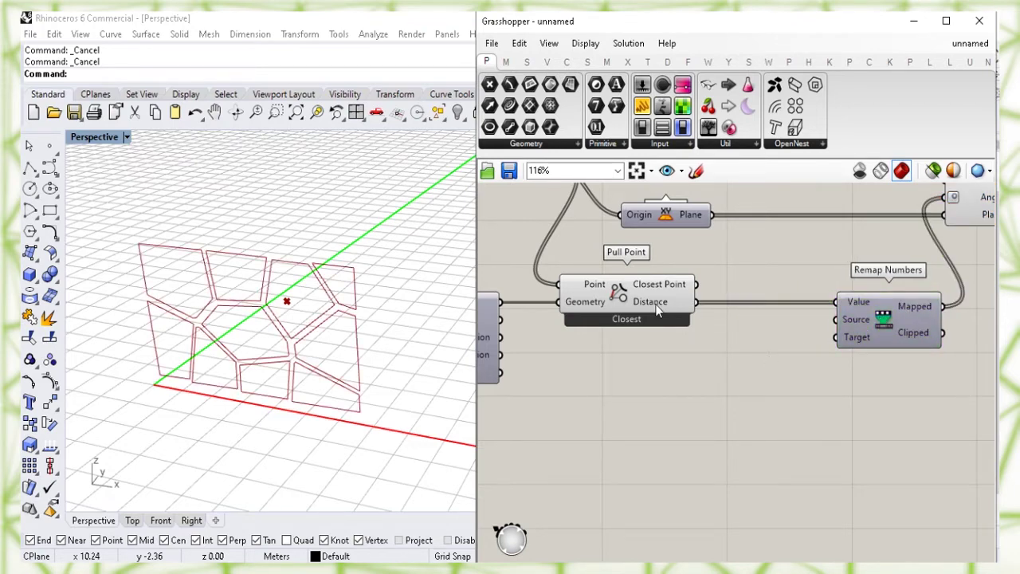
- Add a Bounds component below the wire and connect Pull Point's Distance output to its Numbers input
mouse_move(657, 311)
double_click(717, 428)
type("b")
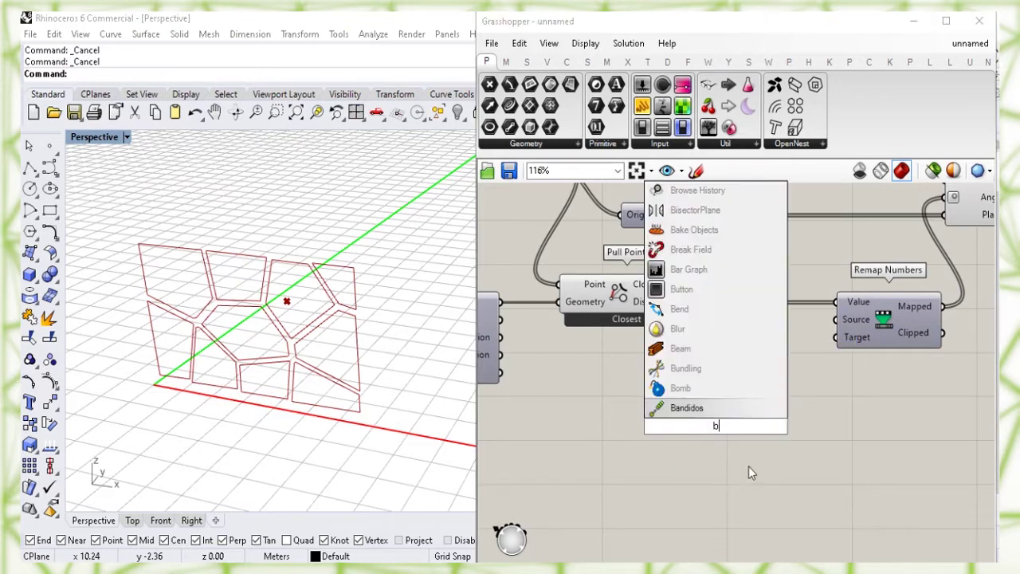
type("ounds")
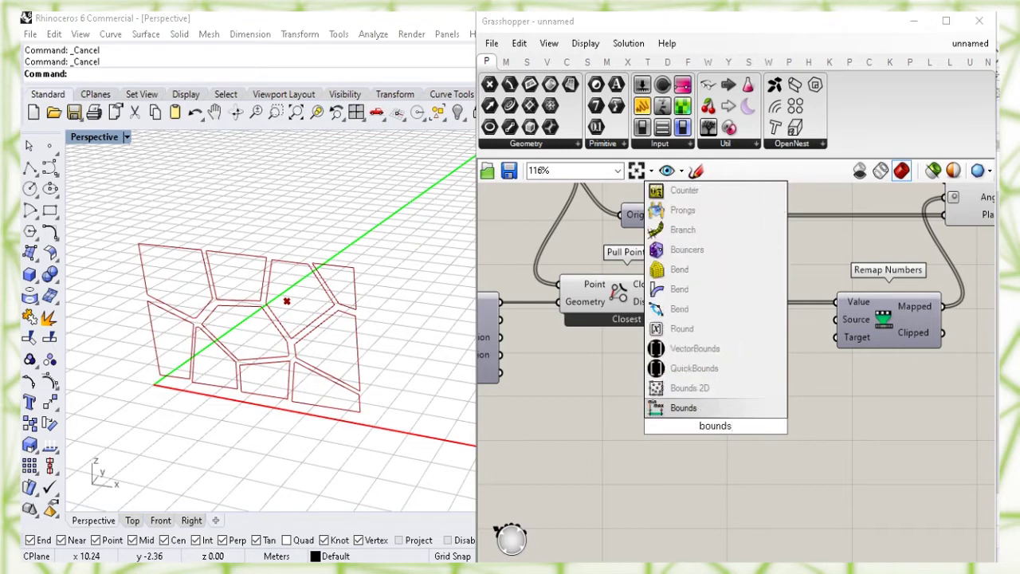
left_click(734, 409)
left_click_drag(696, 301, 687, 400)
left_click_drag(773, 408, 764, 380)
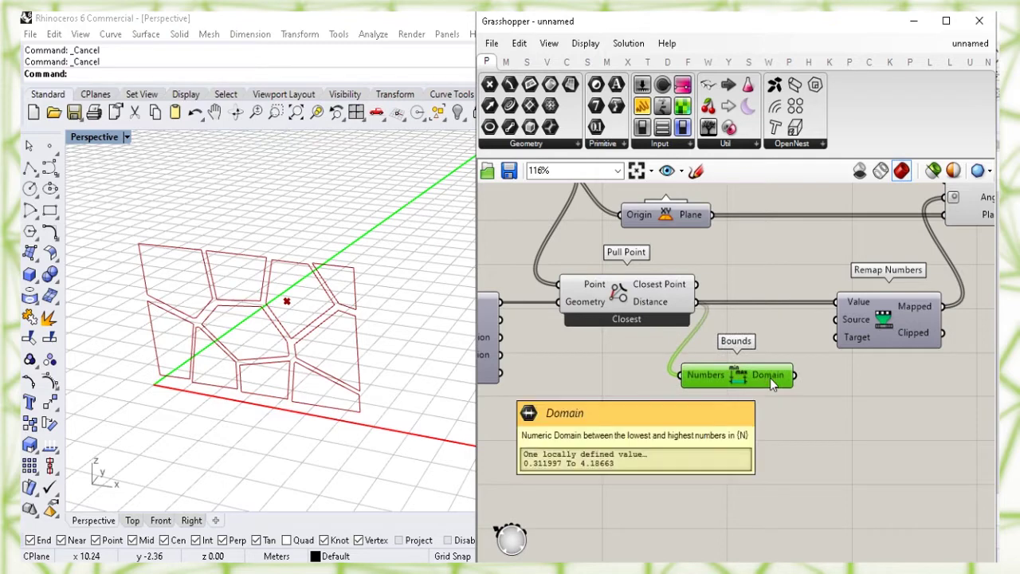
- Connect Bounds' Domain output to Remap Numbers' Source input and space the two components apart
left_click_drag(794, 374, 836, 319)
left_click_drag(749, 376, 771, 349)
left_click(870, 331)
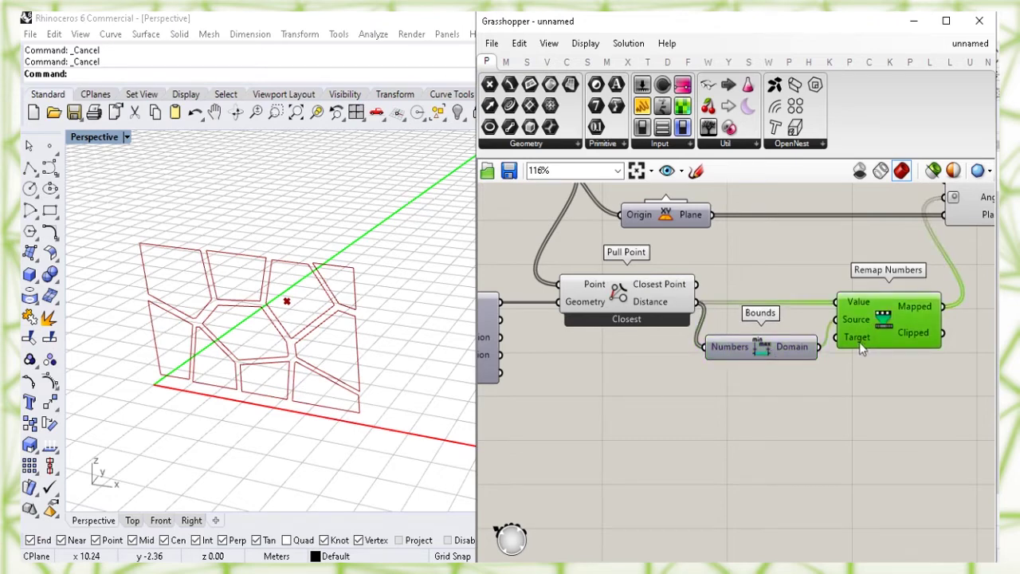
left_click_drag(876, 327, 898, 326)
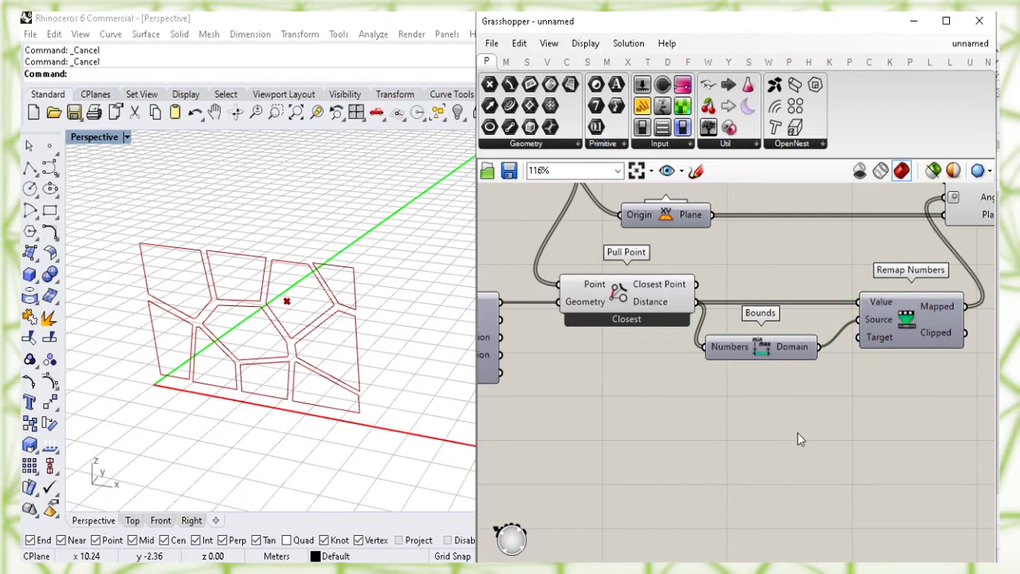
- Add a Construct Domain component below Bounds and connect its Domain output to Remap Numbers' Target input
right_click_drag(777, 448, 770, 383)
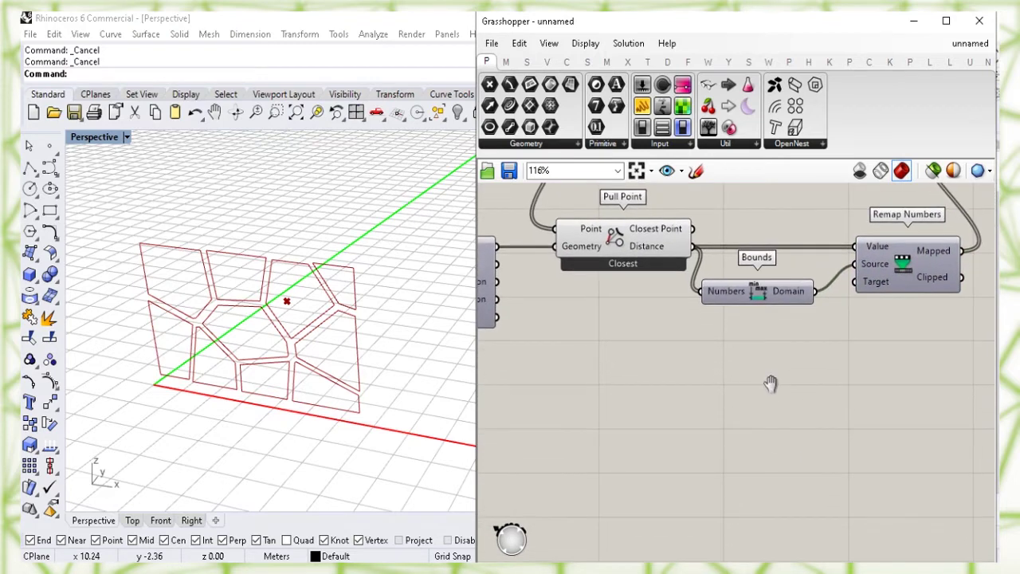
double_click(716, 412)
type("con")
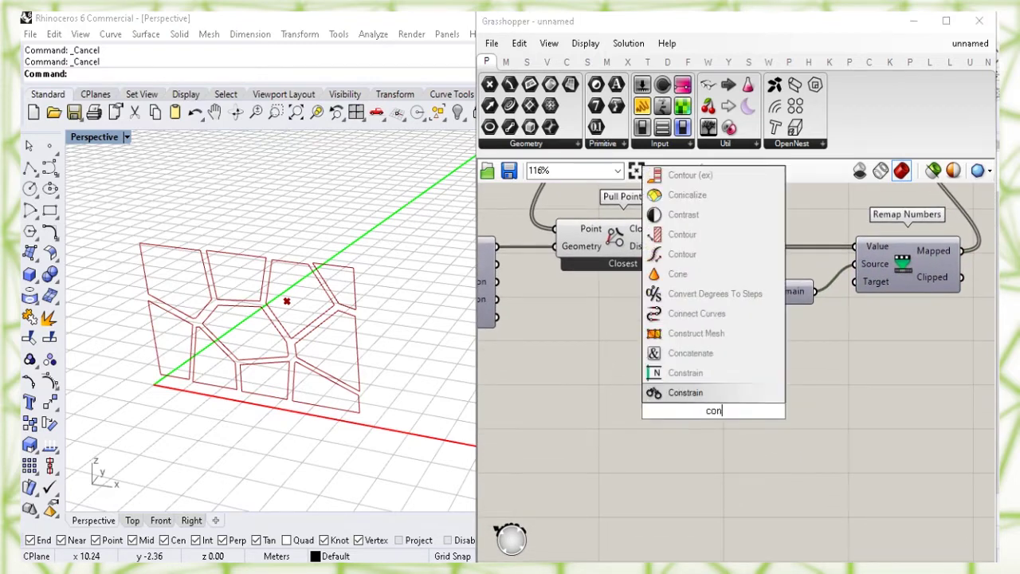
type("struct dom")
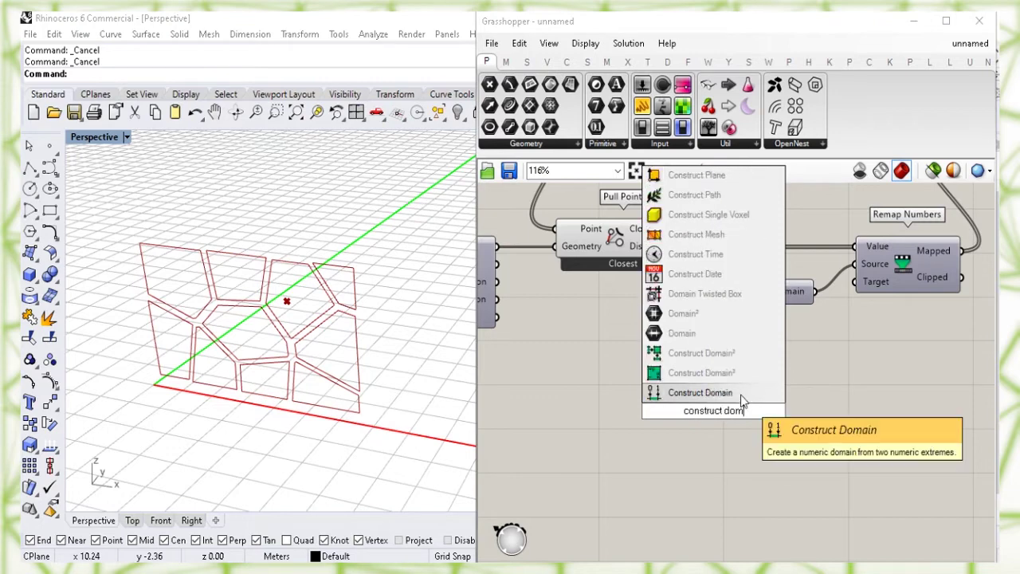
left_click(742, 400)
left_click_drag(742, 407, 861, 292)
left_click(828, 398)
left_click_drag(765, 374, 776, 360)
left_click(744, 427)
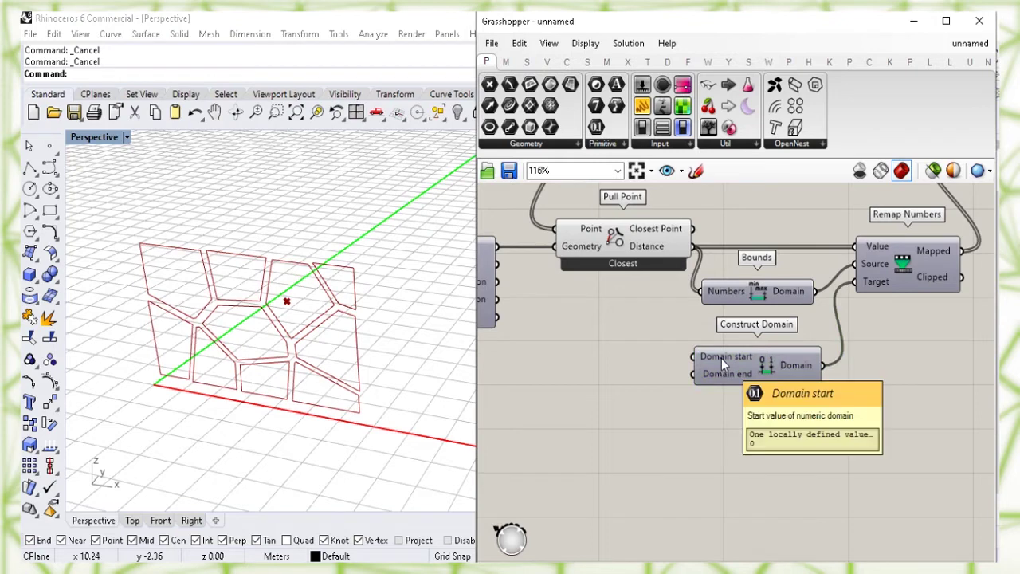
- Add a panel containing 0, connect it to Construct Domain's Domain start input and place it beside that input
double_click(594, 365)
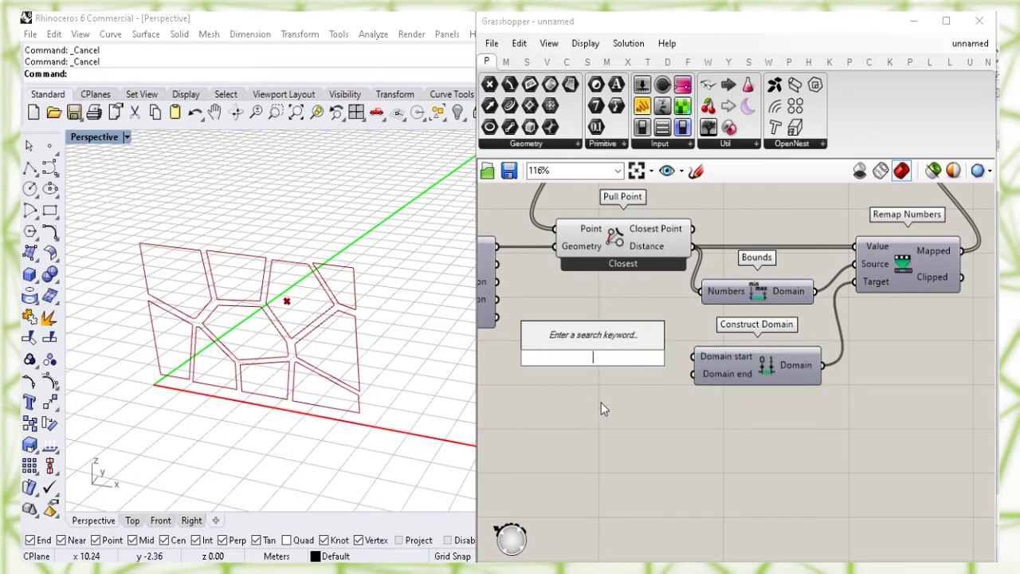
type("\"")
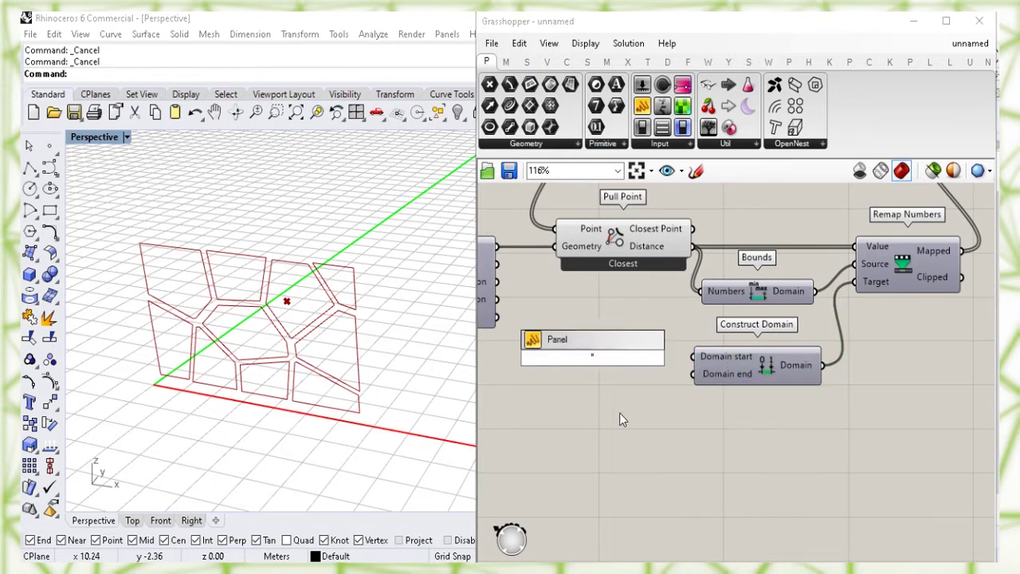
type("\"0")
left_click(624, 395)
left_click_drag(611, 366, 692, 357)
left_click_drag(592, 355, 660, 354)
left_click(733, 414)
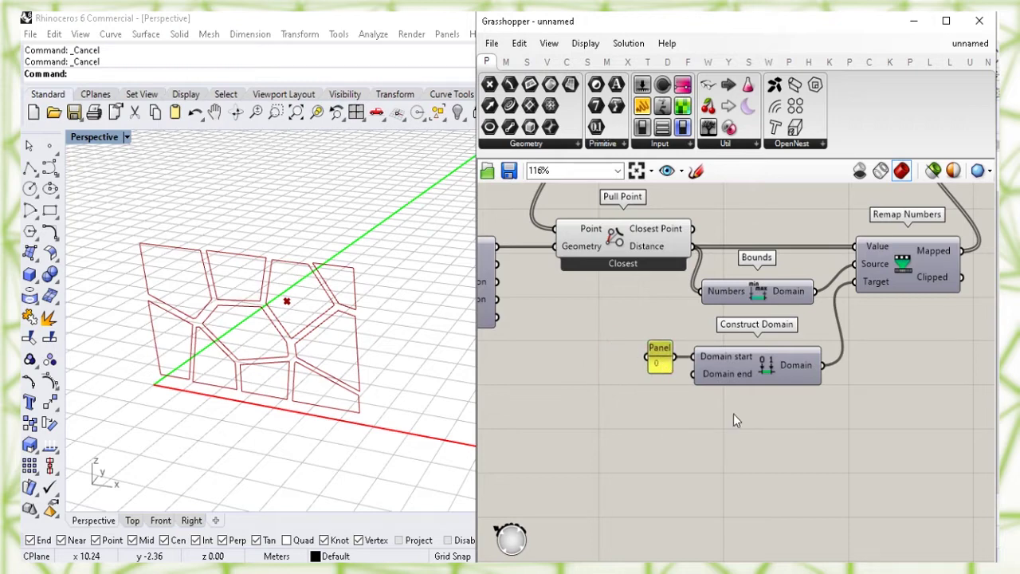
- Add a number slider defined as 45<80, connect it to Construct Domain's Domain end input and align it with that input
mouse_move(728, 376)
right_click_drag(616, 444, 700, 431)
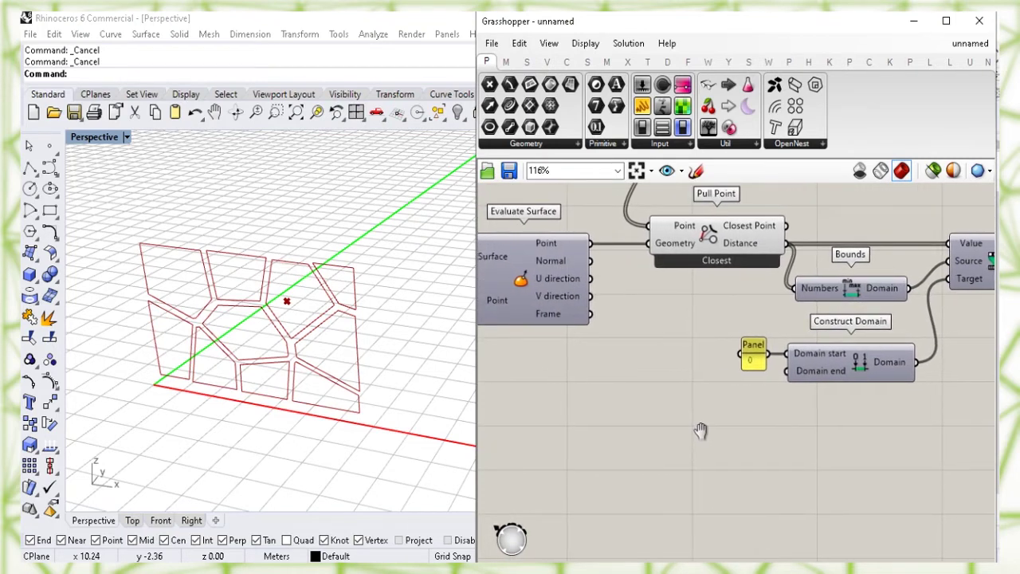
double_click(622, 421)
type("4")
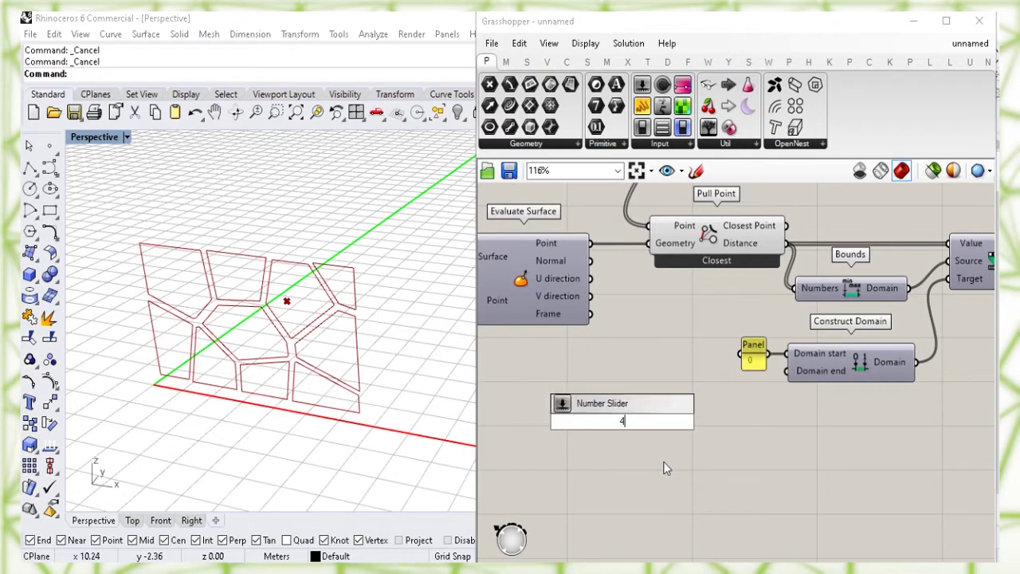
type("5<80")
key("Return")
left_click_drag(675, 415, 786, 371)
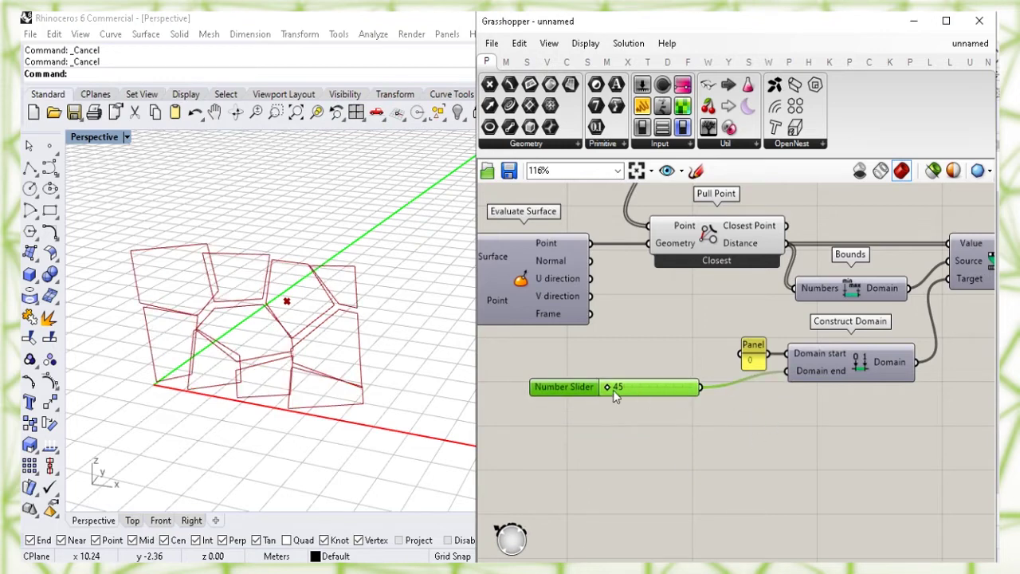
mouse_move(614, 388)
left_mouse_down()
mouse_move(704, 399)
mouse_move(603, 403)
mouse_move(621, 371)
left_mouse_up()
left_click(694, 447)
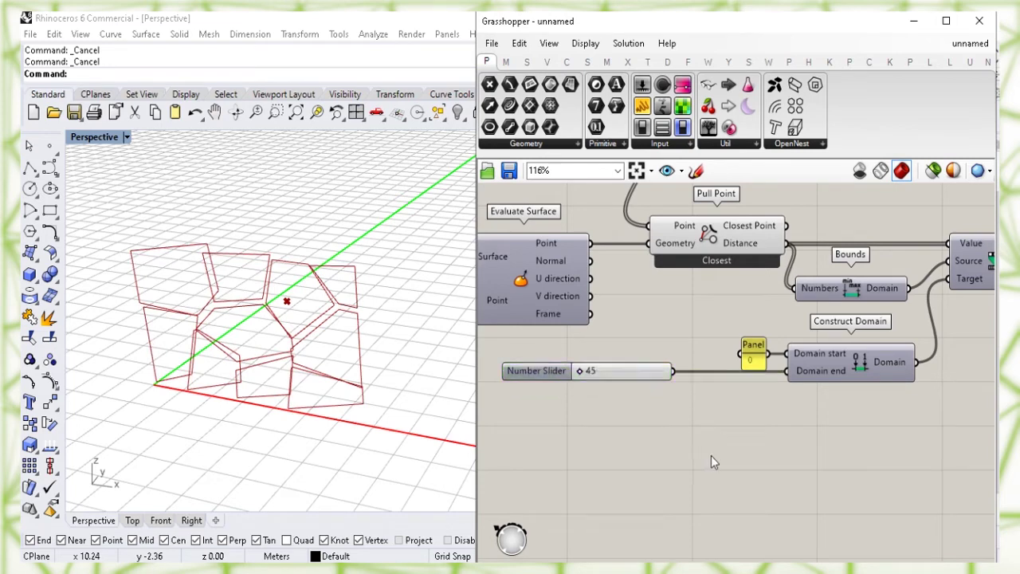
- Insert a Negative component between the number slider and Construct Domain's Domain end input, and set the slider to 80
double_click(712, 458)
type("neg")
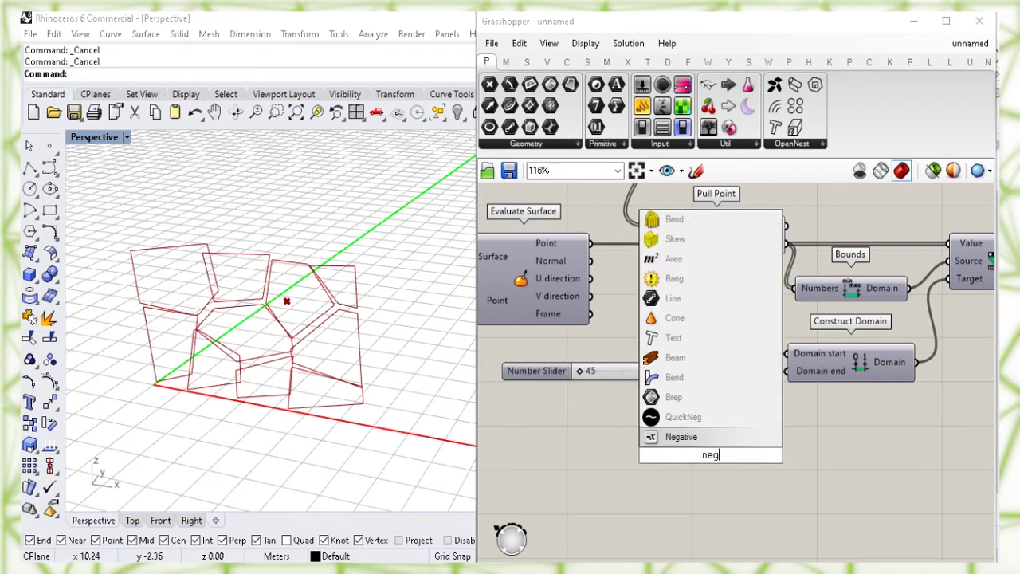
left_click(754, 439)
left_click_drag(681, 396, 693, 434)
left_click(803, 453)
left_click_drag(768, 435, 787, 371)
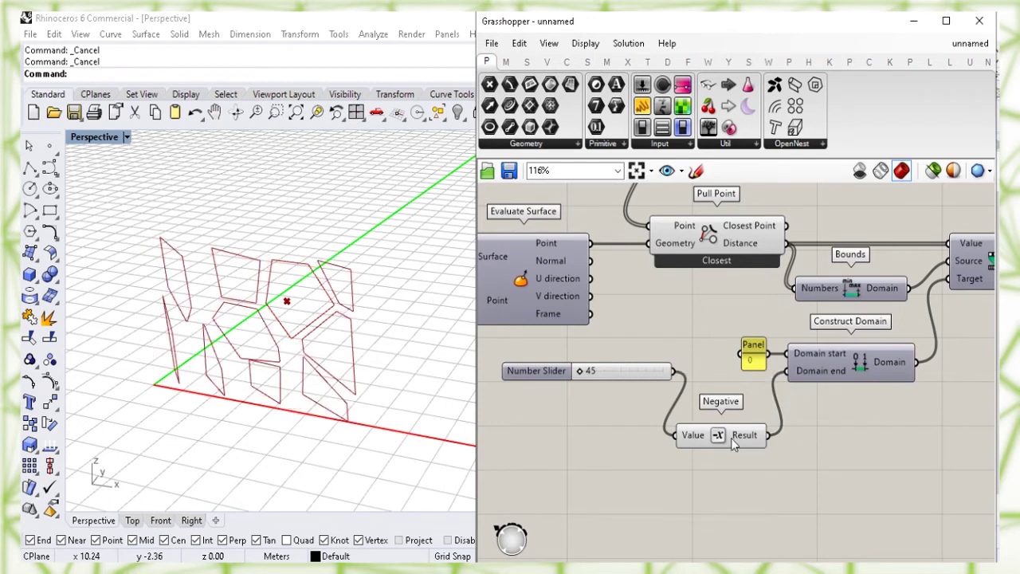
left_click_drag(730, 437, 735, 424)
left_click_drag(579, 370, 675, 374)
left_click(674, 322)
- Turn off the Pull Point component's preview
left_click(701, 268)
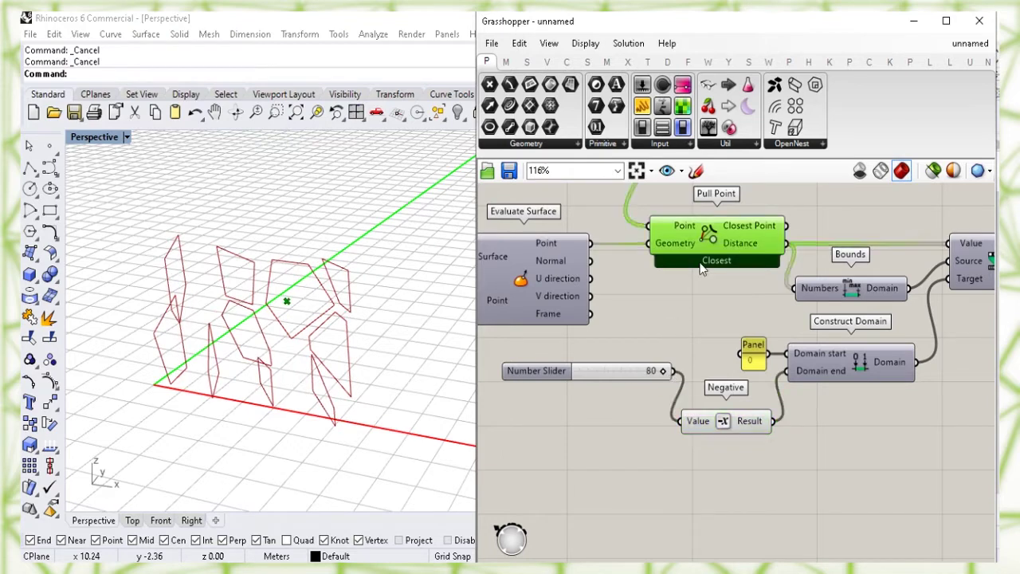
left_click(654, 311)
right_click_drag(697, 307, 660, 387)
left_click(664, 315)
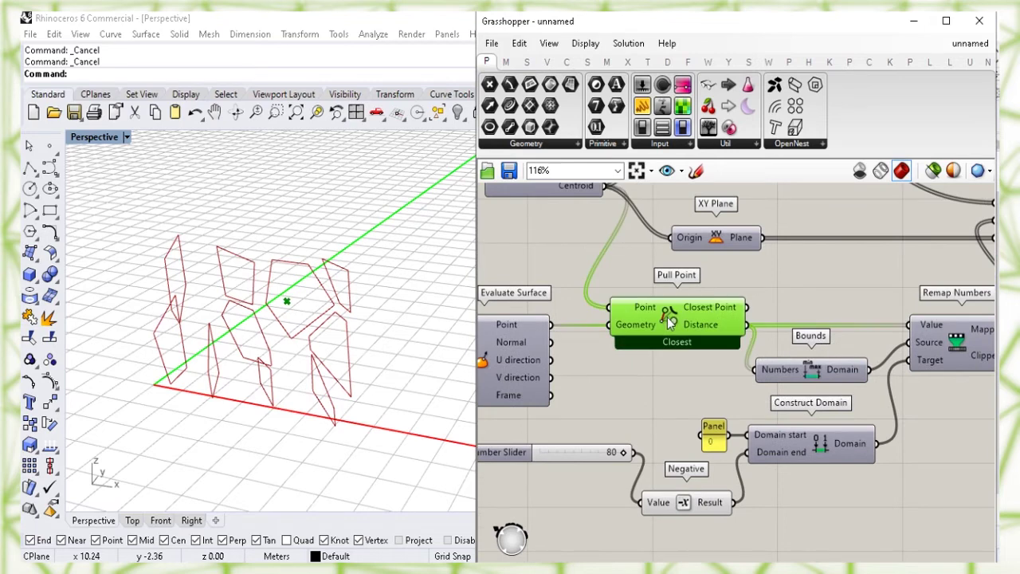
right_click(667, 317)
left_click(829, 354)
left_click(717, 373)
- Add a Boundary Surfaces component after Rotate and connect Rotate's Geometry output to its Edges input
right_click_drag(846, 274, 885, 371)
right_click_drag(885, 327, 785, 327)
left_click(855, 391)
right_click_drag(903, 373, 701, 356)
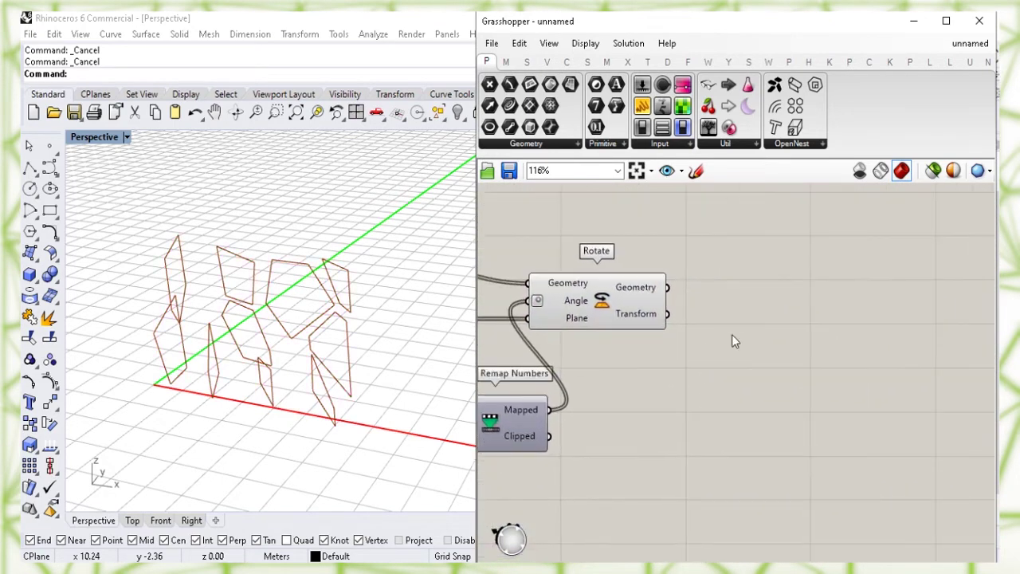
double_click(778, 302)
type("bound")
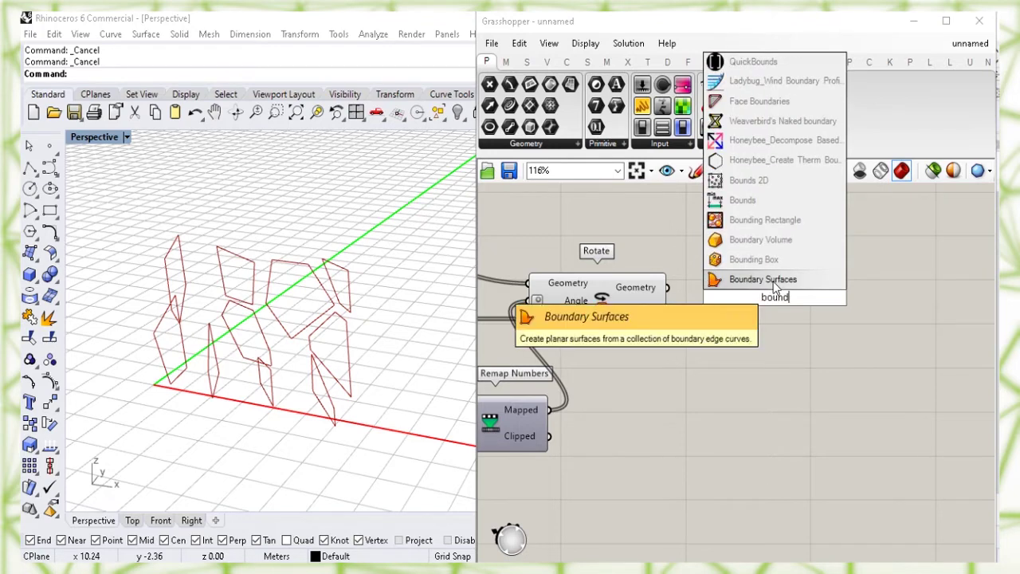
left_click(771, 281)
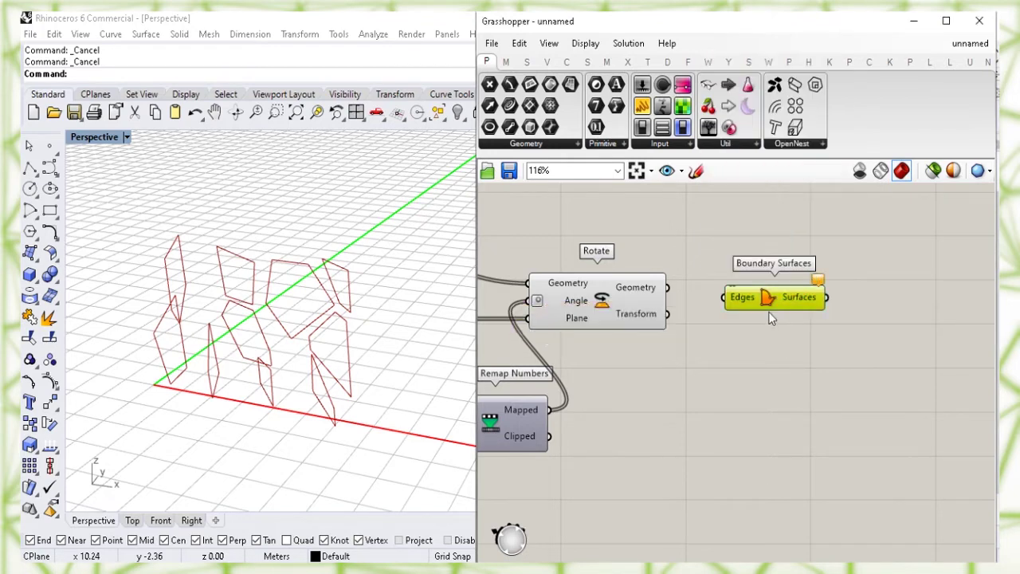
left_click_drag(667, 287, 747, 289)
left_click(703, 364)
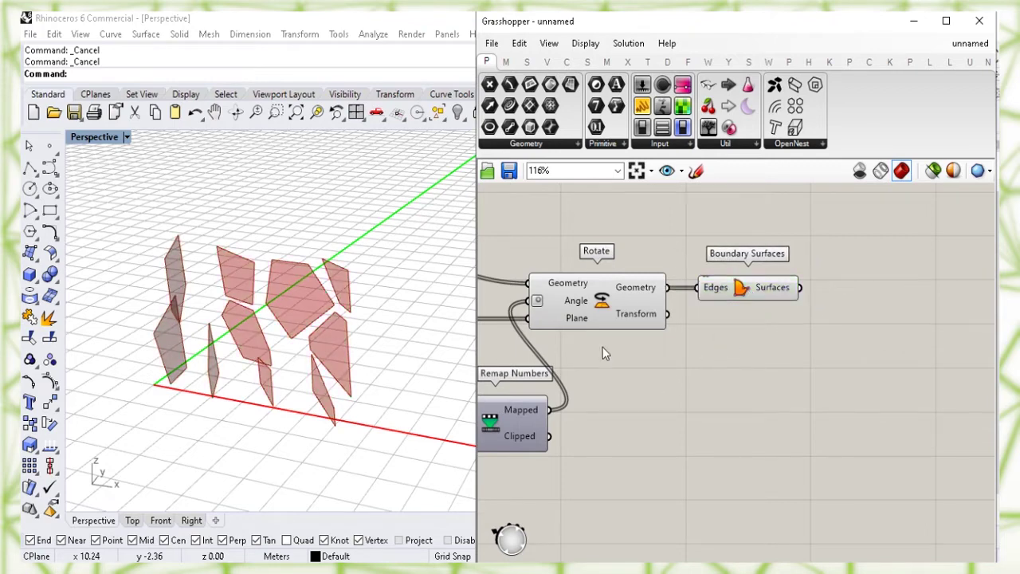
- Turn off the Rotate component's preview
left_click(601, 307)
right_click(600, 295)
left_click(630, 324)
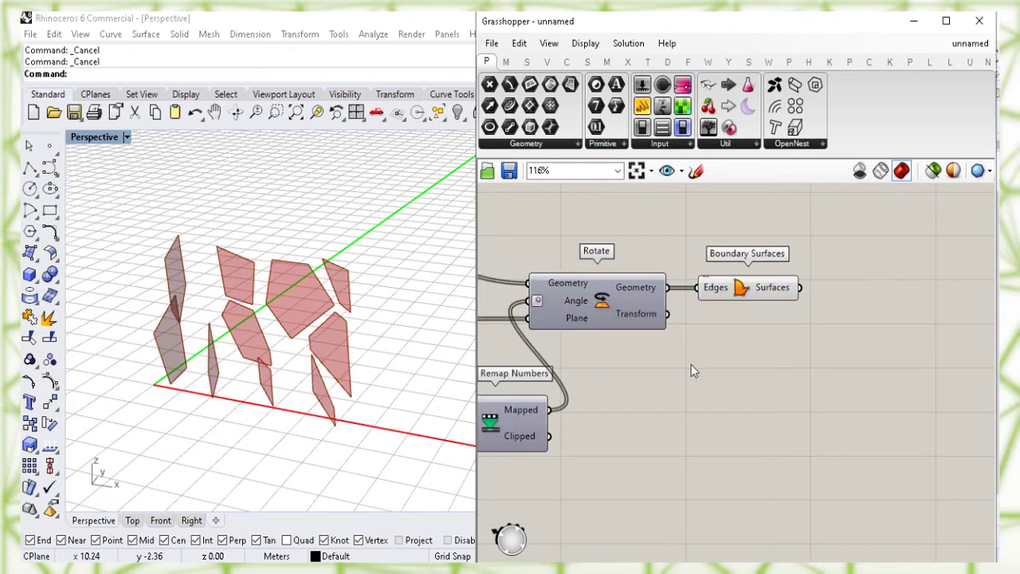
- Readjust the number slider that feeds Negative, ending at 80
right_click_drag(653, 395, 857, 443)
right_click_drag(562, 318, 756, 268)
left_click_drag(673, 259, 823, 286)
right_click_drag(869, 413, 802, 283)
left_click(797, 446)
right_click_drag(703, 485, 741, 449)
left_click_drag(627, 422, 685, 433)
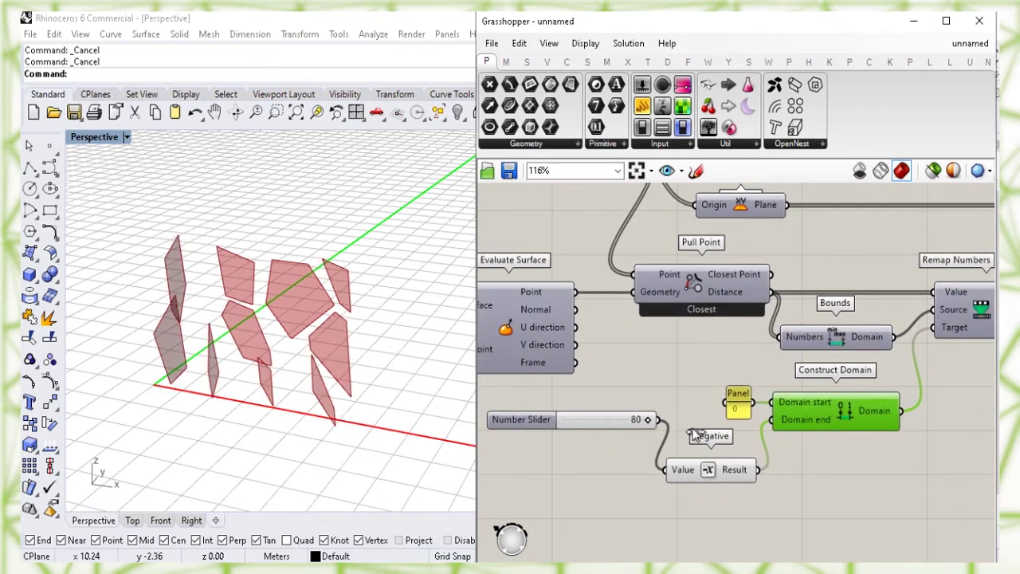
- Try the attractor at 1.0 ; 1.0 and at 1.0 ; 0.01 with the MD Slider feeding Evaluate Surface
right_click_drag(621, 362, 669, 388)
left_click(603, 364)
right_click_drag(498, 420, 558, 408)
left_click_drag(539, 415, 570, 388)
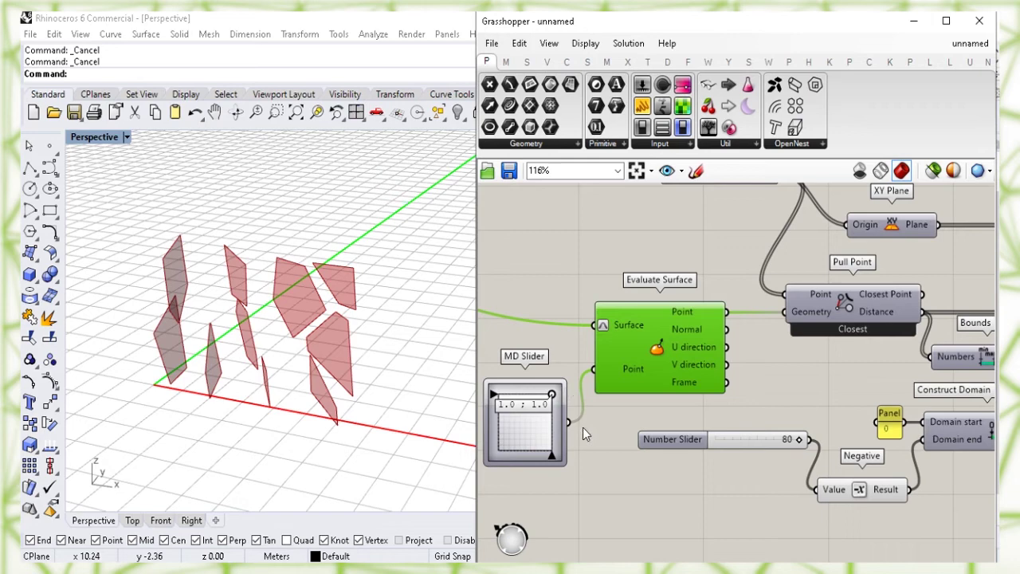
right_click_drag(583, 427, 659, 416)
left_click_drag(627, 384, 654, 438)
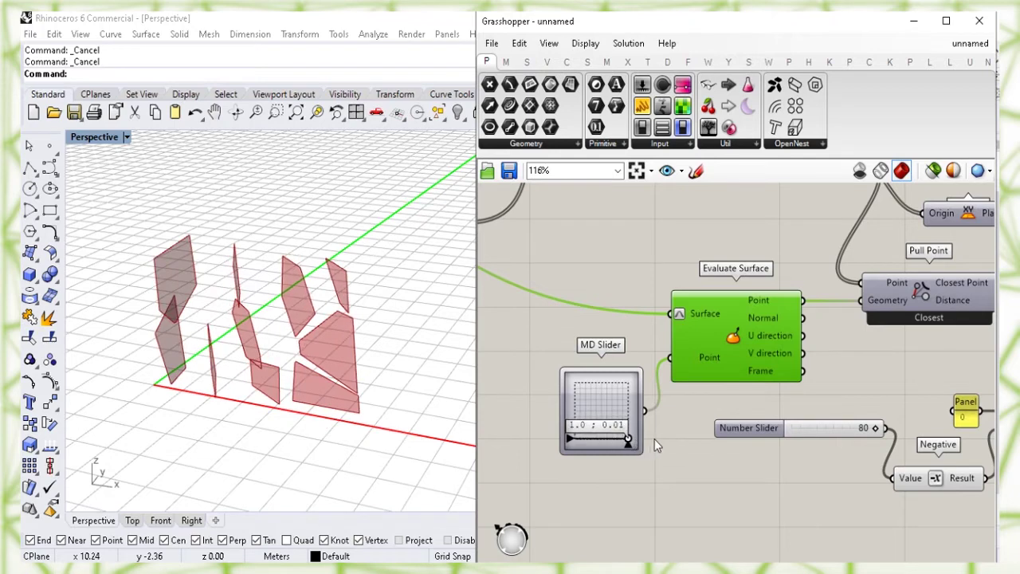
- Turn on the Pull Point component's preview to show the attractor point
right_click_drag(936, 321, 850, 316)
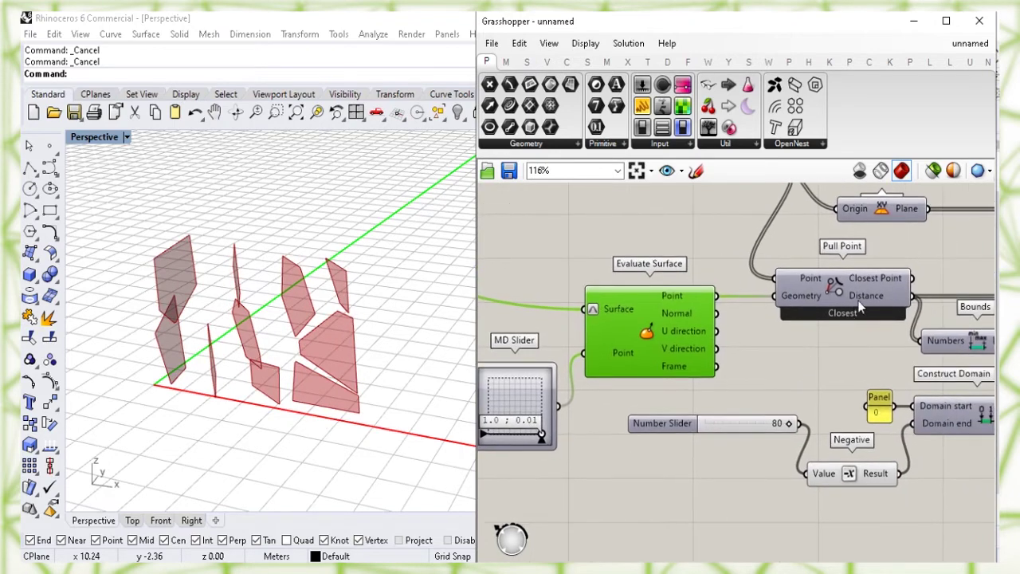
left_click(832, 289)
right_click(828, 286)
left_click(844, 314)
left_click(817, 372)
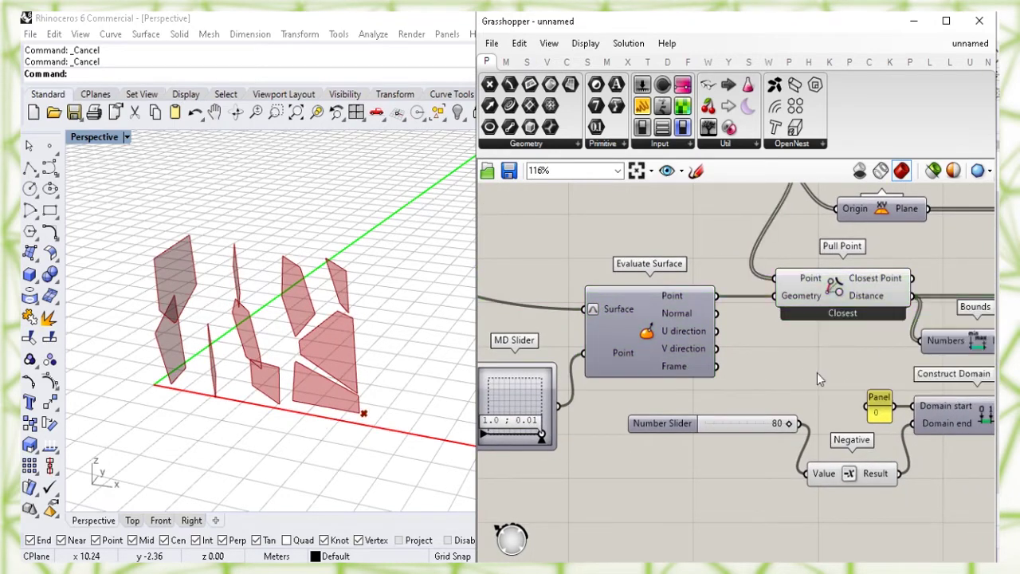
- Set the MD Slider to 1.0 ; 1.0 and turn off the Pull Point component's preview
right_click_drag(580, 428, 590, 433)
left_click_drag(570, 433, 582, 377)
left_click(860, 310)
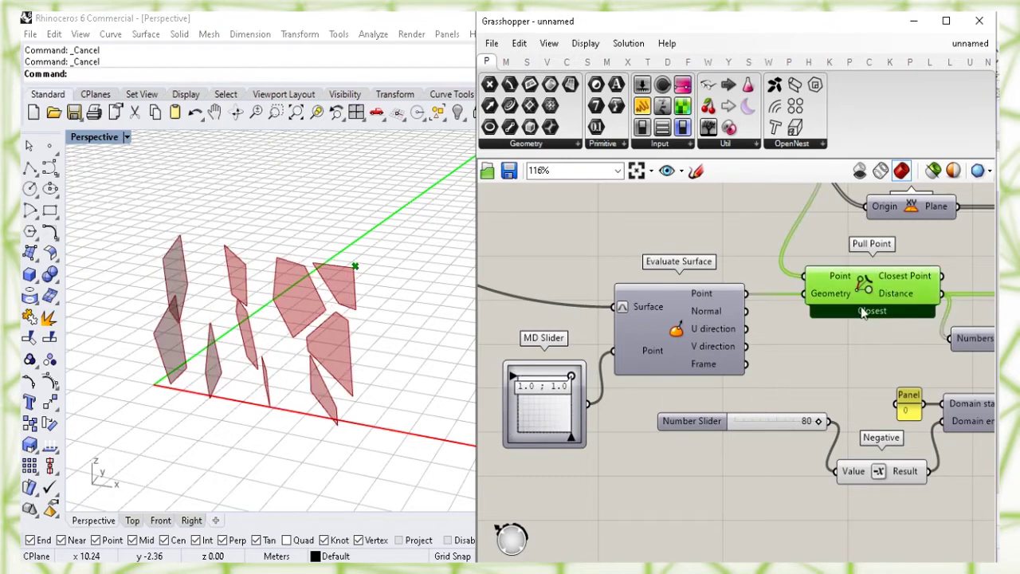
right_click(863, 289)
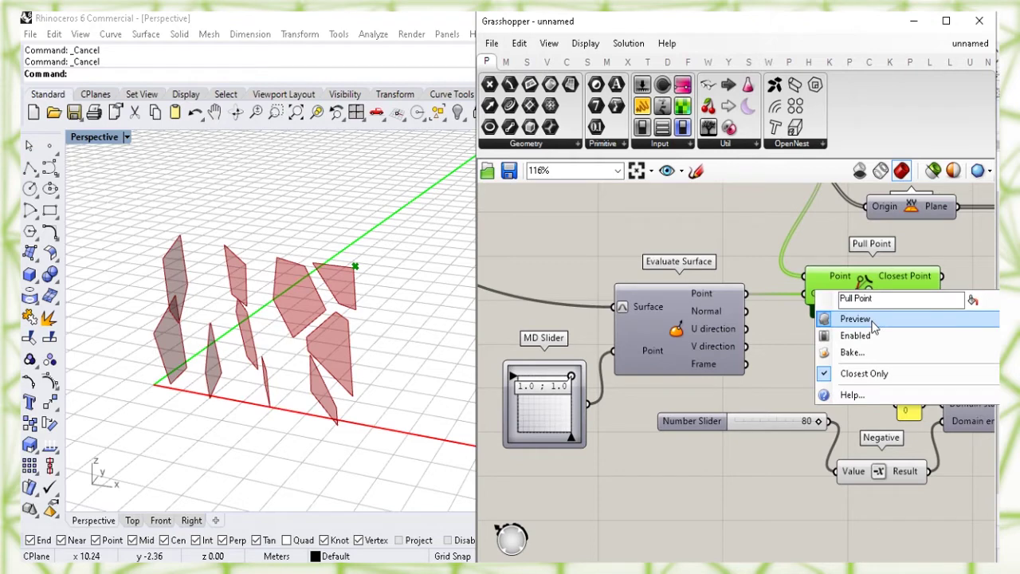
left_click(872, 320)
left_click(793, 368)
- Set the number slider feeding Populate Geometry's Count input to 24
right_click_drag(568, 196, 795, 338)
left_click(614, 346)
left_click(580, 446)
right_click_drag(579, 429, 778, 422)
left_click(604, 333)
double_click(603, 331)
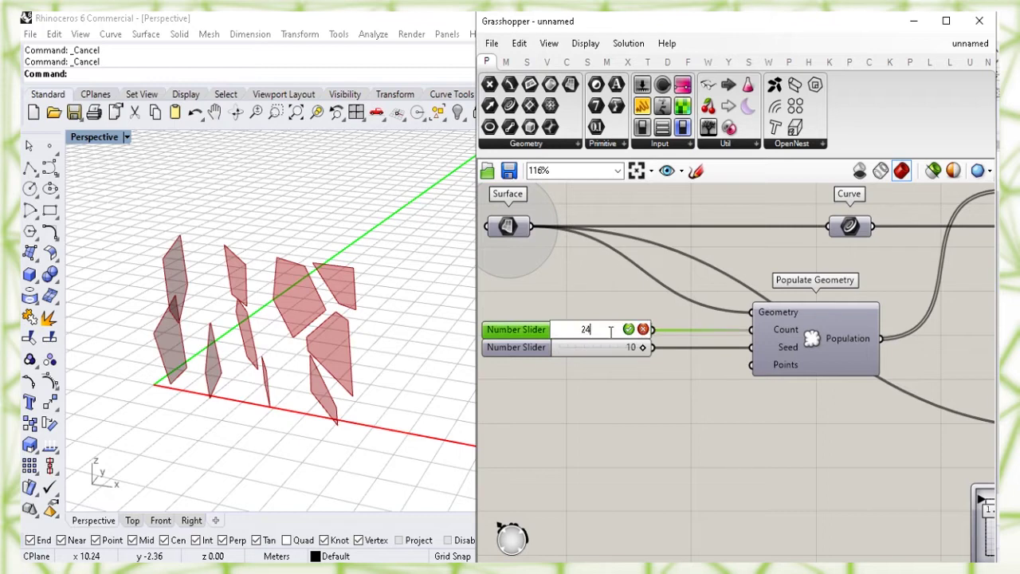
key("Return")
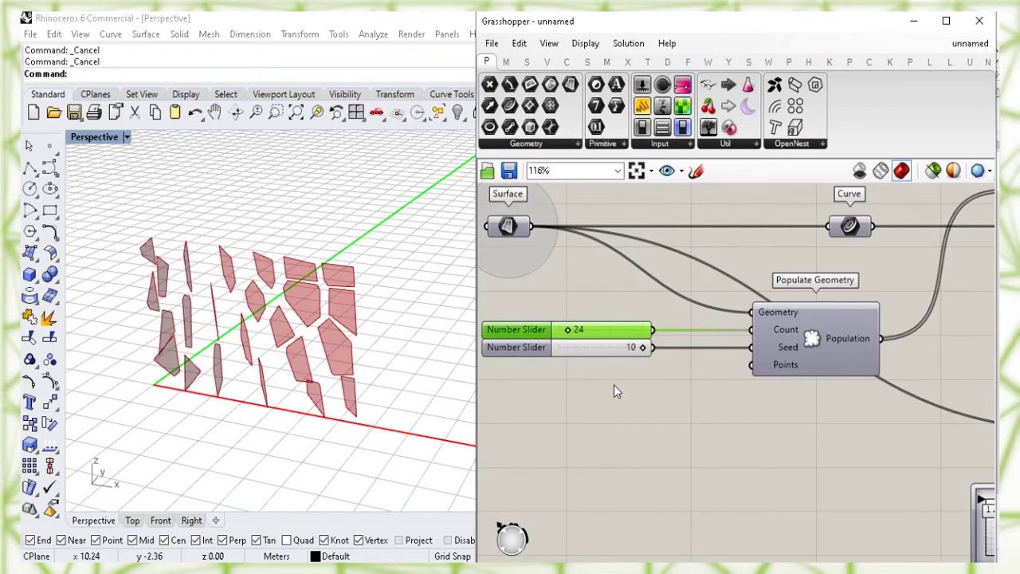
- Try 55 on the number slider feeding Populate Geometry's Count input and set it to 150
double_click(598, 331)
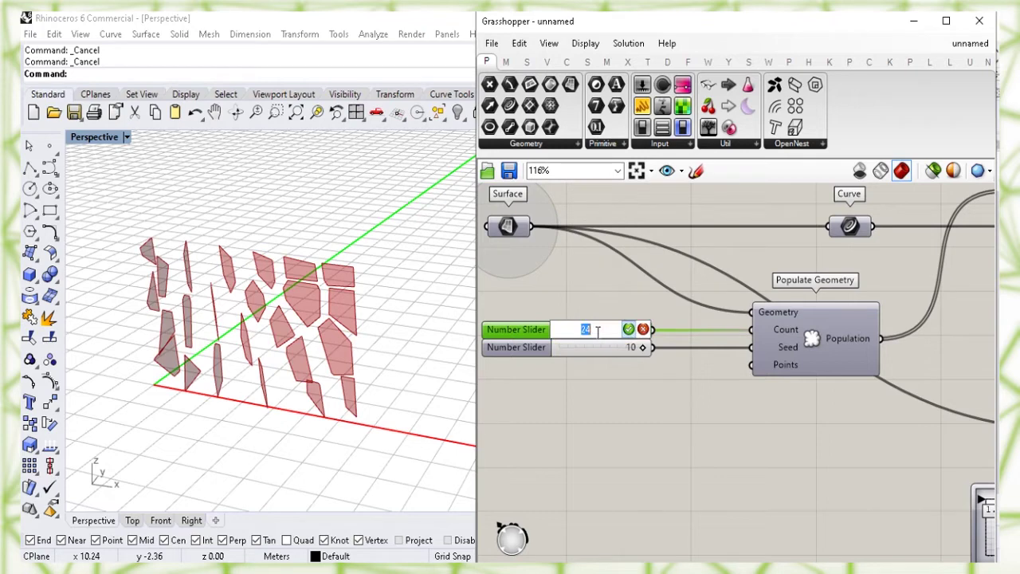
type("55")
left_click(628, 329)
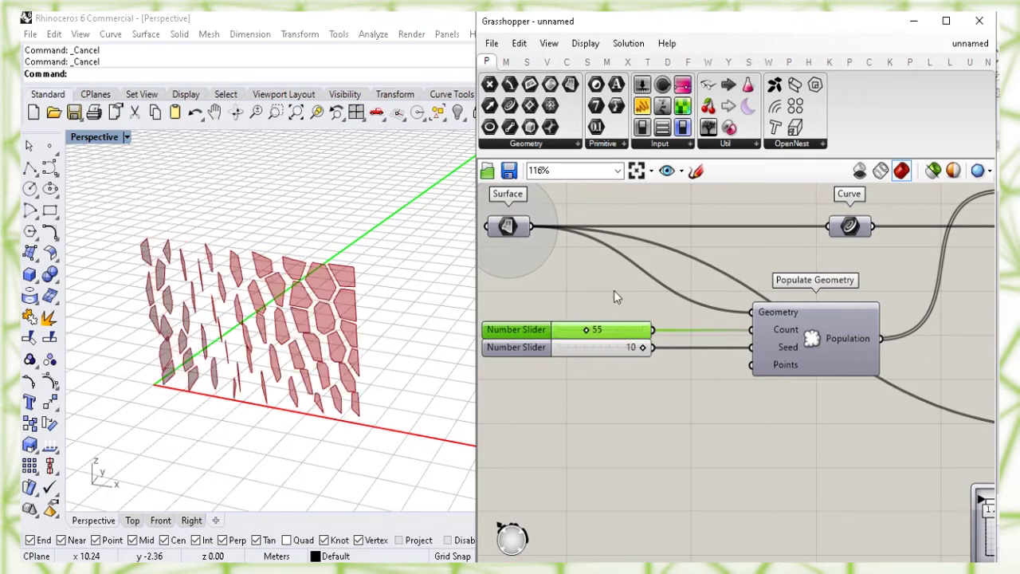
double_click(609, 330)
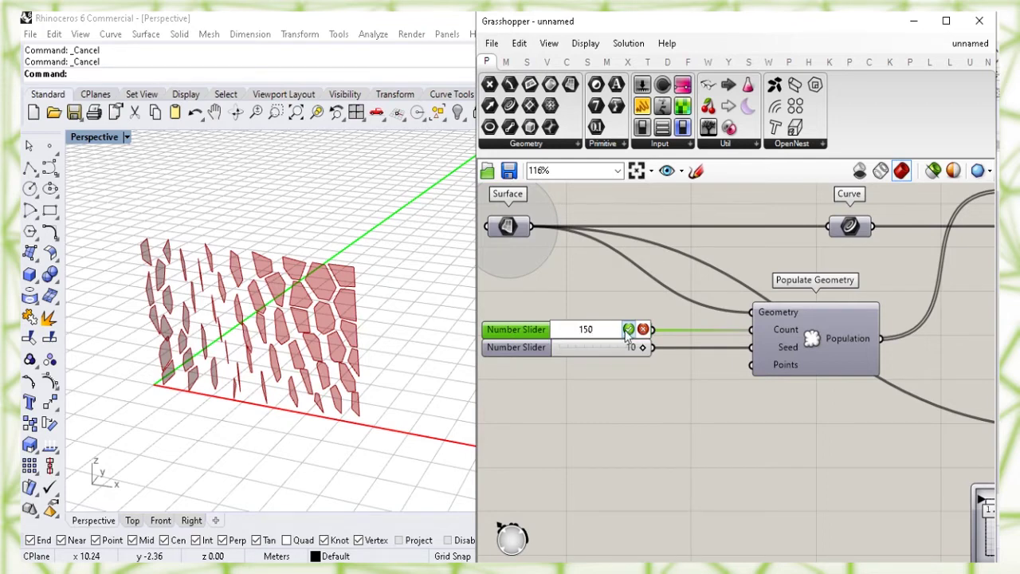
left_click(629, 329)
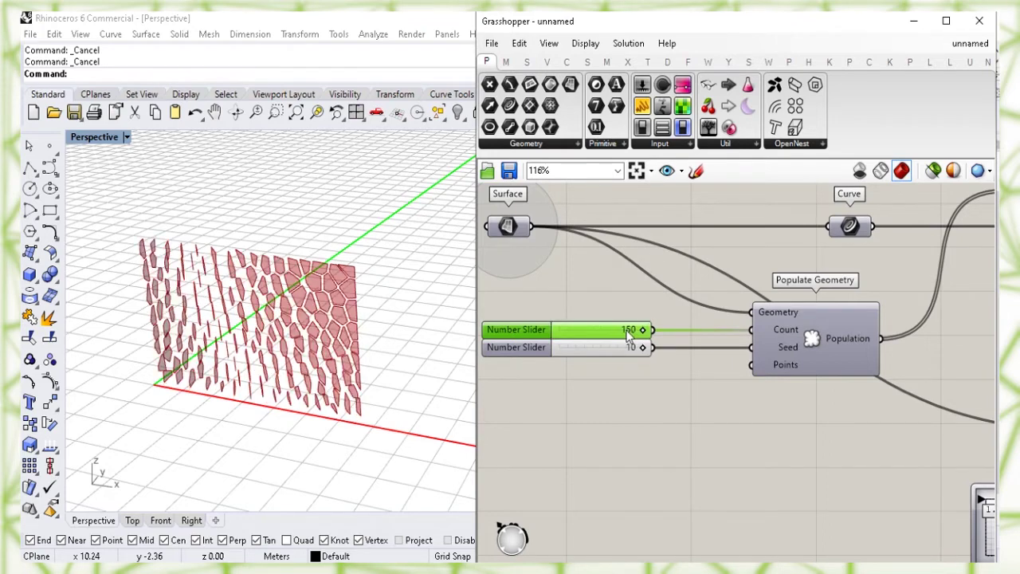
- Set the number slider feeding Populate Geometry's Seed input to 0
left_click(608, 360)
left_click(618, 352)
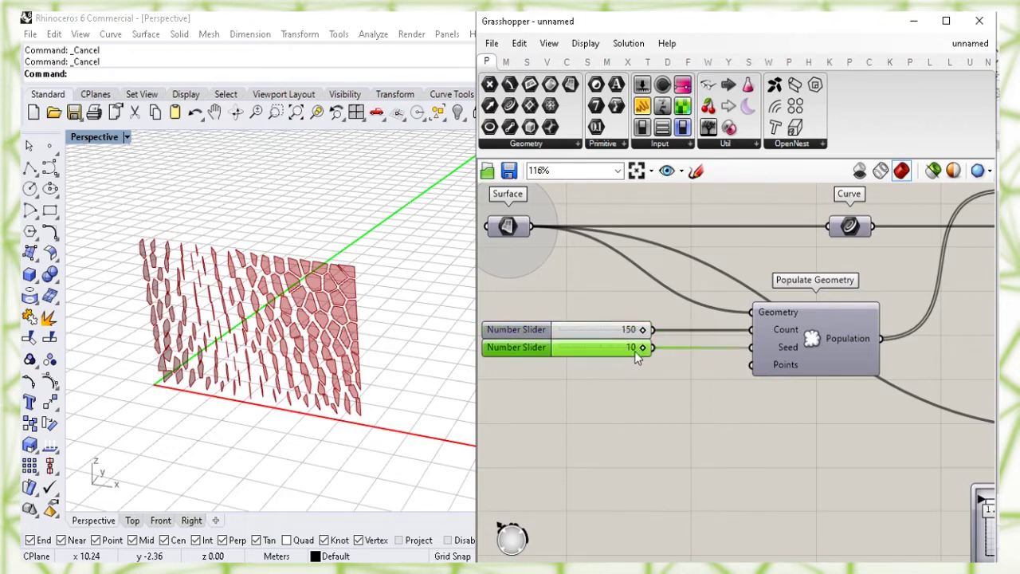
left_click_drag(640, 349, 558, 353)
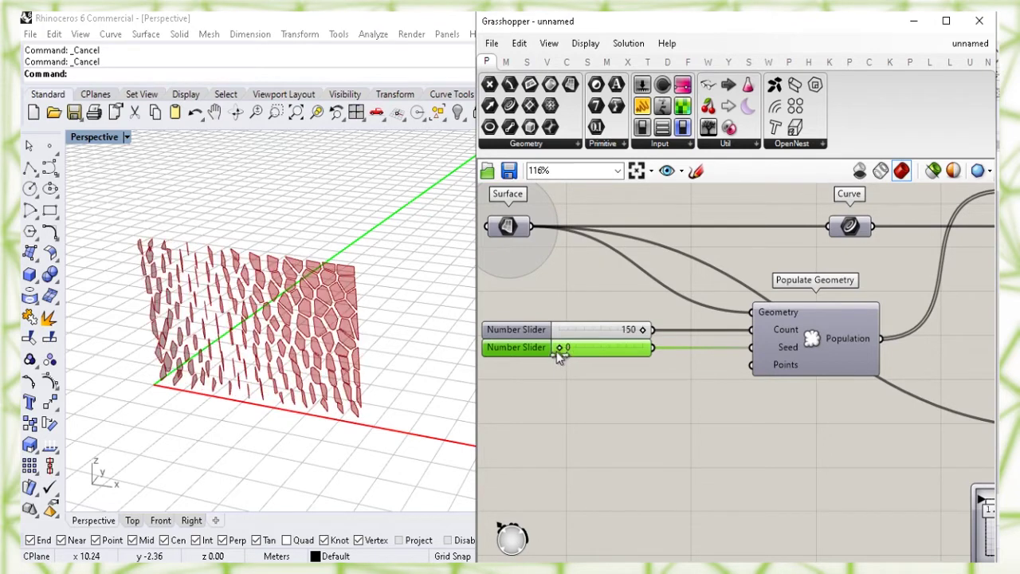
left_click(587, 387)
left_click(813, 340)
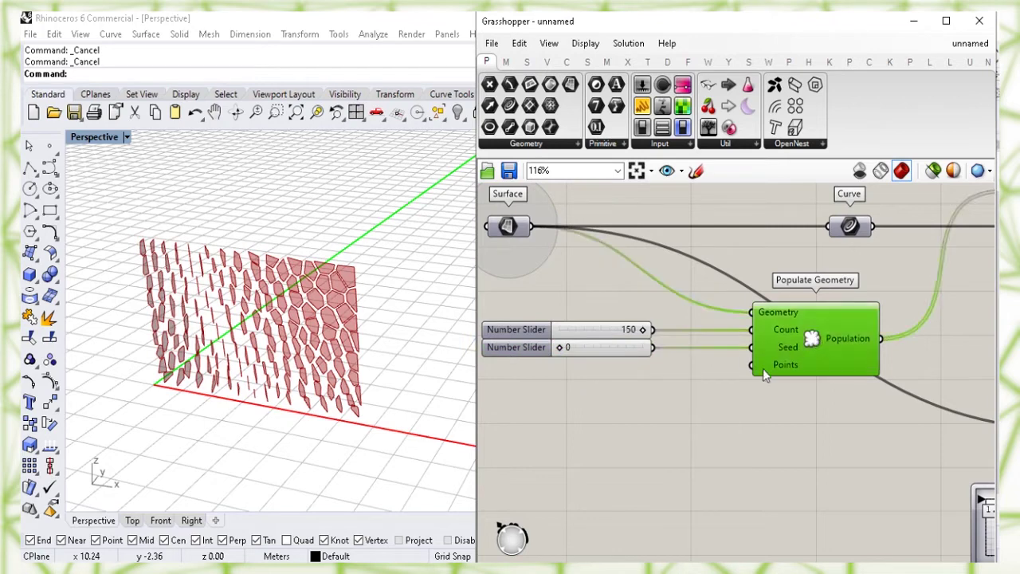
left_click(739, 404)
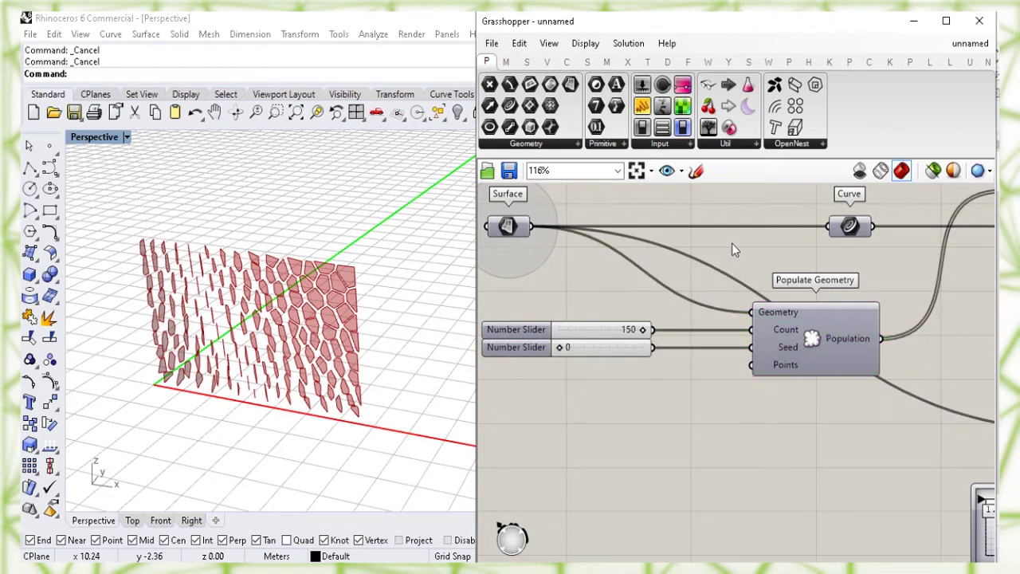
- Move the Boundary Surfaces component farther from Rotate, to the lower right, to free canvas space between them
right_click_drag(740, 247, 614, 356)
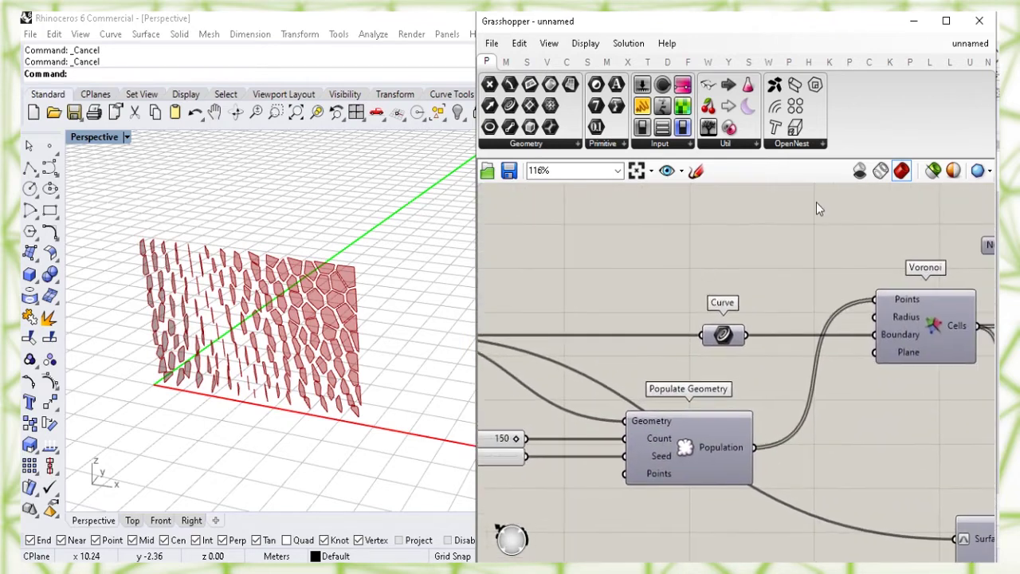
right_click_drag(942, 212, 631, 277)
right_click_drag(913, 233, 736, 235)
right_click_drag(976, 366, 771, 272)
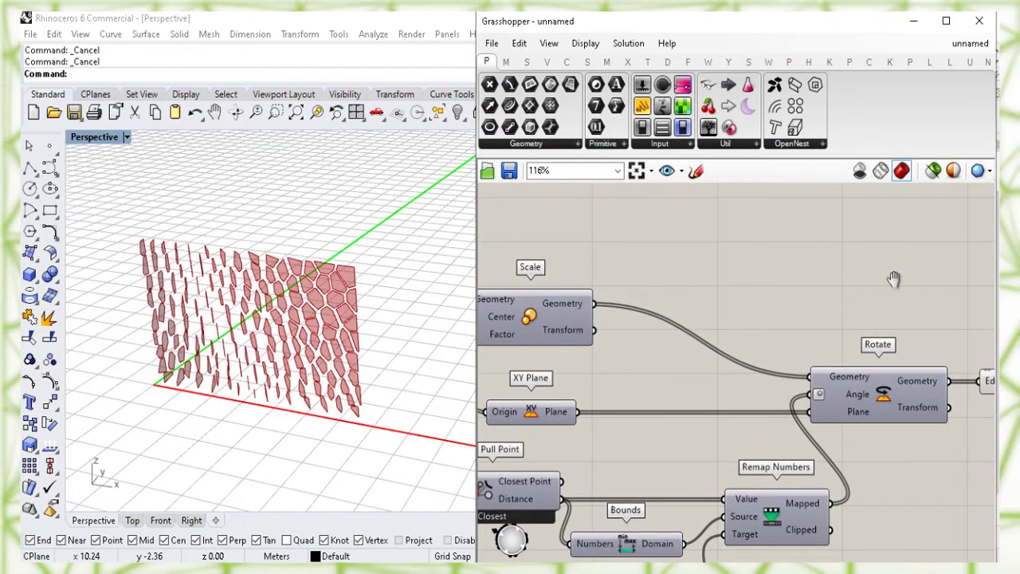
right_click_drag(961, 321, 847, 306)
left_click(917, 366)
left_click(882, 275)
right_click_drag(882, 274, 683, 263)
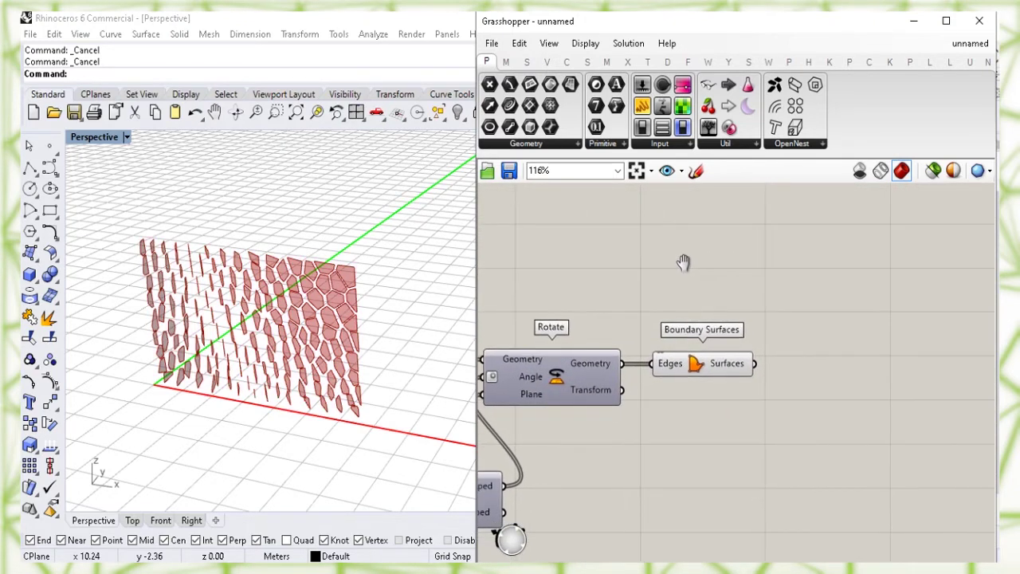
left_click_drag(703, 364, 937, 446)
left_click(818, 345)
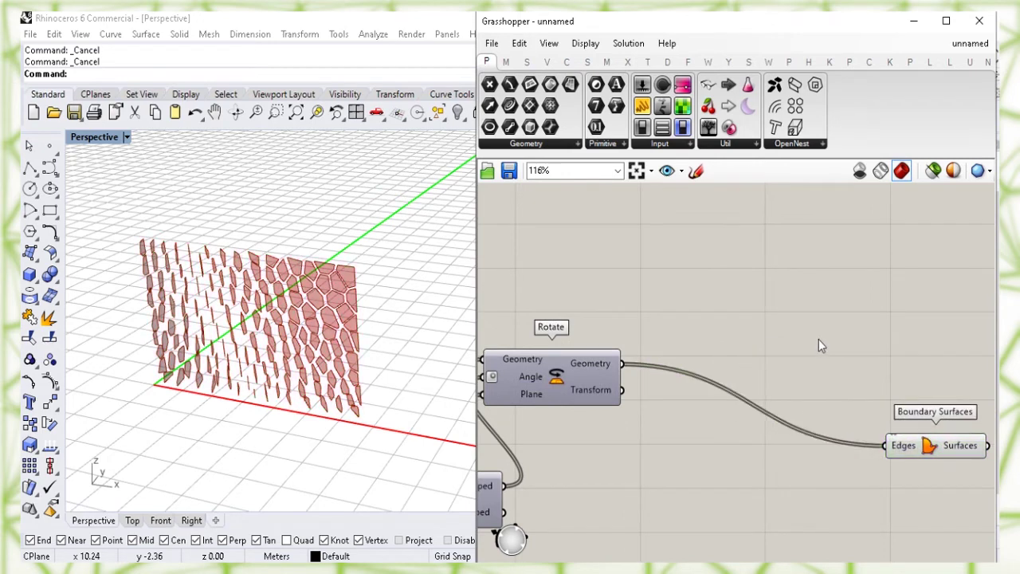
- Add a Merge component above the Rotate output and connect Rotate's Geometry output to its second data input
right_click_drag(720, 280, 725, 304)
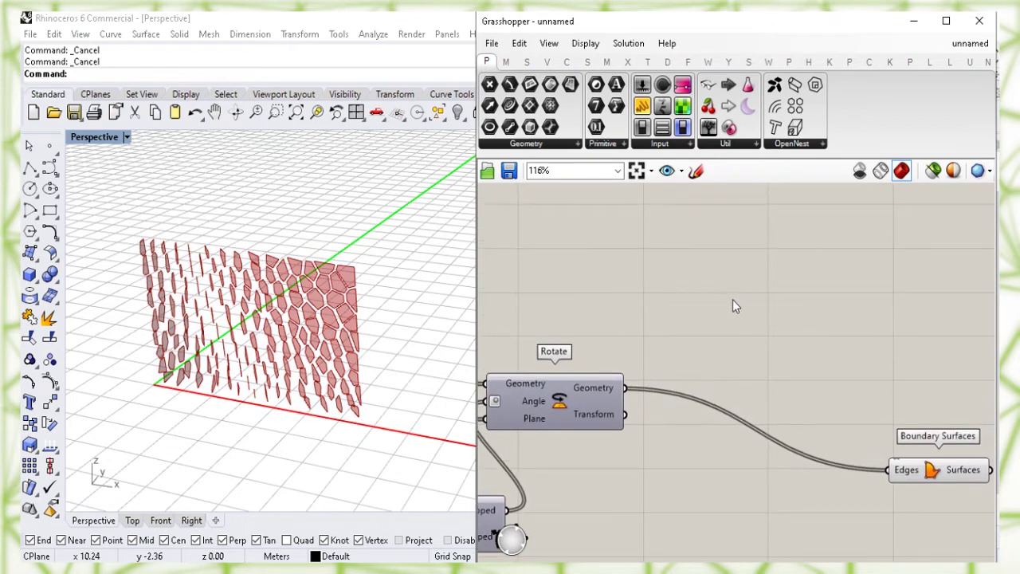
double_click(732, 300)
type("merge")
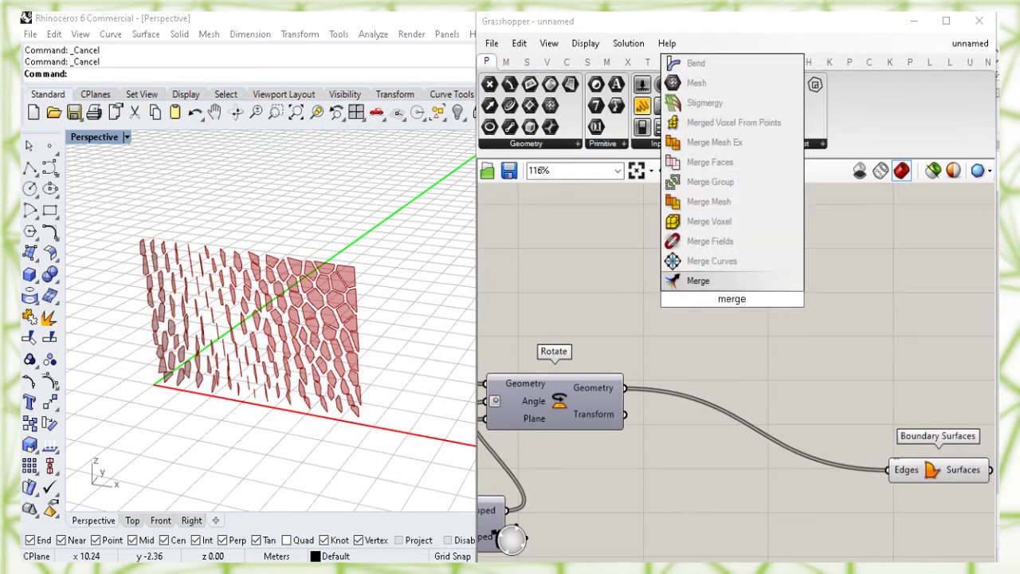
left_click(749, 280)
left_click(749, 309)
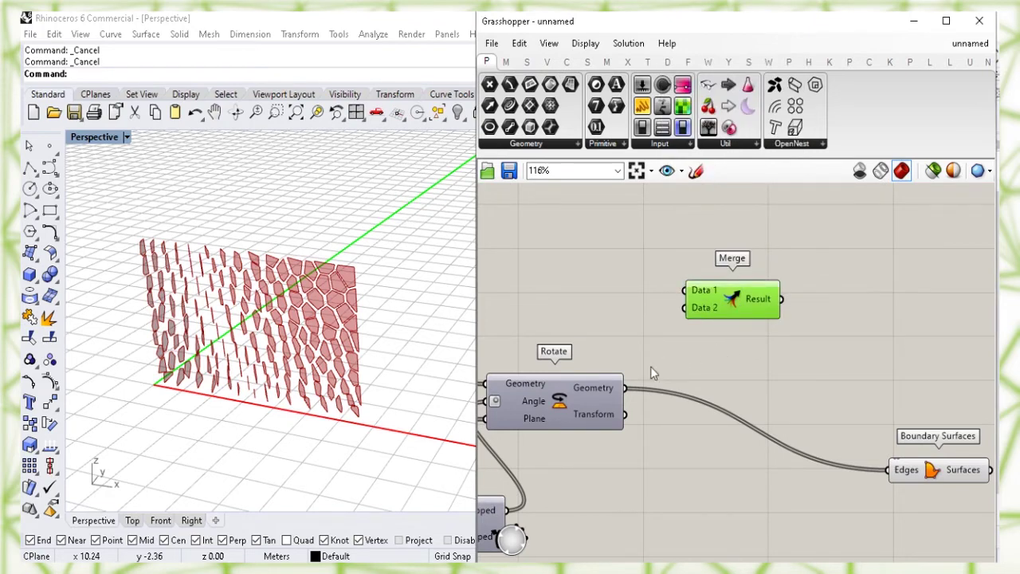
left_click_drag(628, 385, 685, 307)
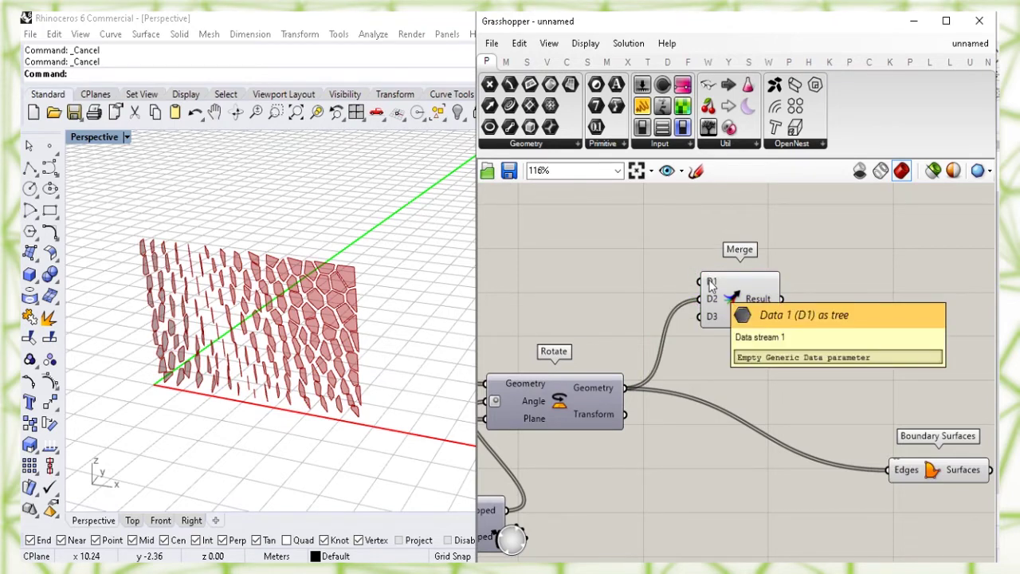
- Place a copy of the Surface parameter from the start of the definition above Rotate, beside the Merge component
scroll(599, 240, "down", 1)
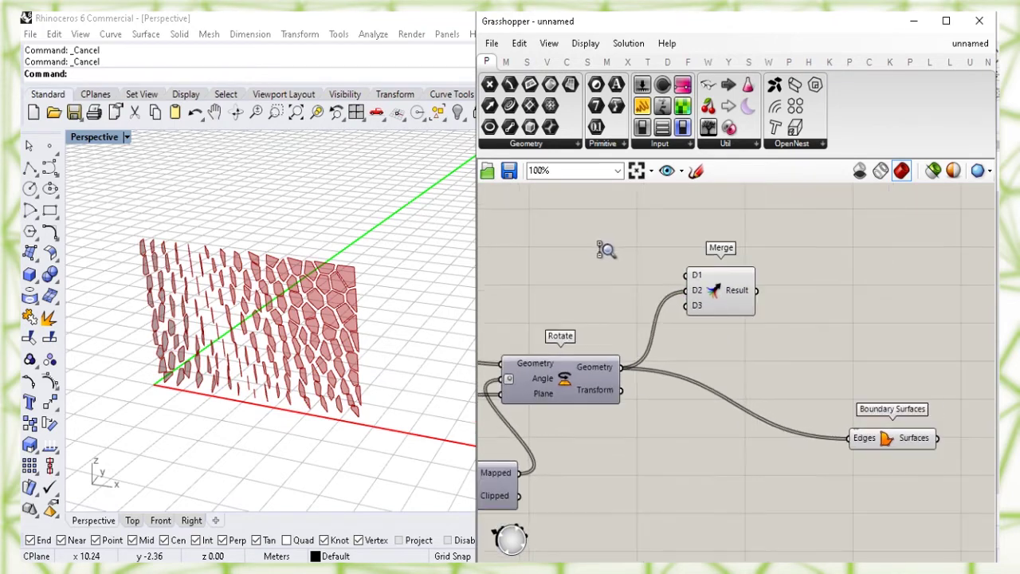
right_click_drag(547, 234, 957, 327)
right_click_drag(503, 292, 880, 277)
right_click_drag(492, 357, 783, 326)
right_click_drag(534, 363, 616, 415)
left_click_drag(522, 482, 879, 284)
right_click_drag(914, 313, 586, 351)
left_click_drag(538, 305, 876, 265)
right_click_drag(788, 267, 642, 302)
left_click_drag(642, 302, 848, 298)
right_click_drag(889, 361, 604, 328)
left_click_drag(556, 283, 877, 395)
right_click_drag(921, 350, 702, 305)
left_click(829, 379)
right_click_drag(736, 359, 724, 335)
left_click_drag(821, 371, 816, 354)
left_click_drag(625, 335, 646, 351)
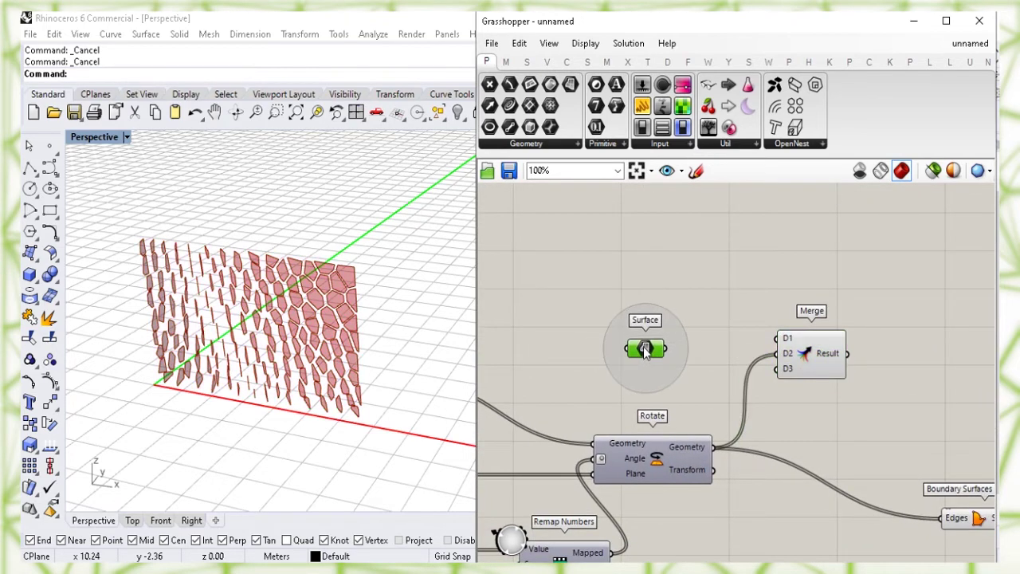
- Turn on the preview of the copied Surface parameter and zoom in on the panel's upper corner
right_click(646, 351)
left_click(801, 288)
left_click(611, 252)
scroll(379, 222, "up", 5)
scroll(379, 221, "up", 3)
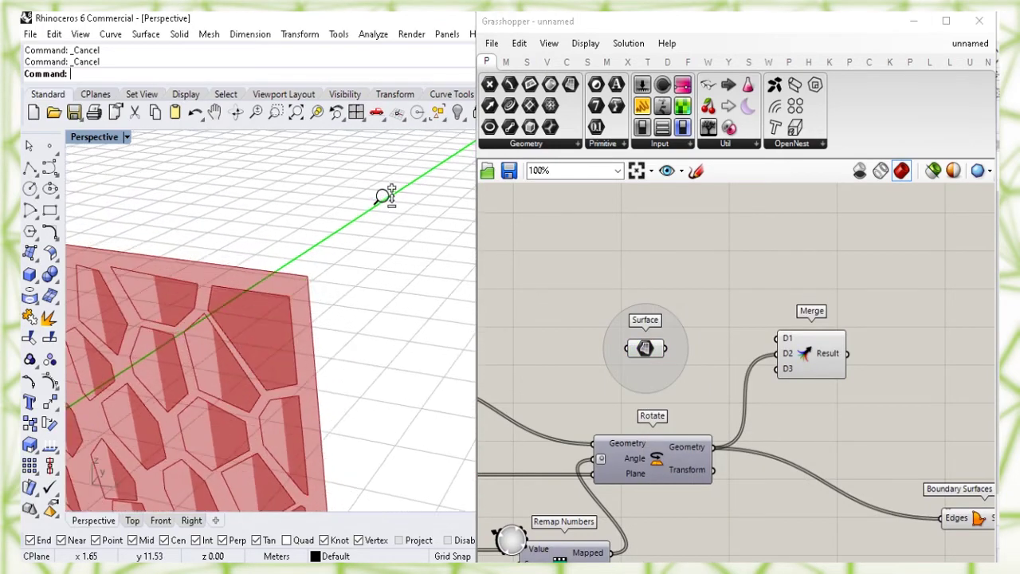
- Connect the copied Surface parameter to Merge's D1 input and turn off the parameter's preview
left_click_drag(672, 357, 777, 339)
left_click(807, 355)
left_click(785, 322)
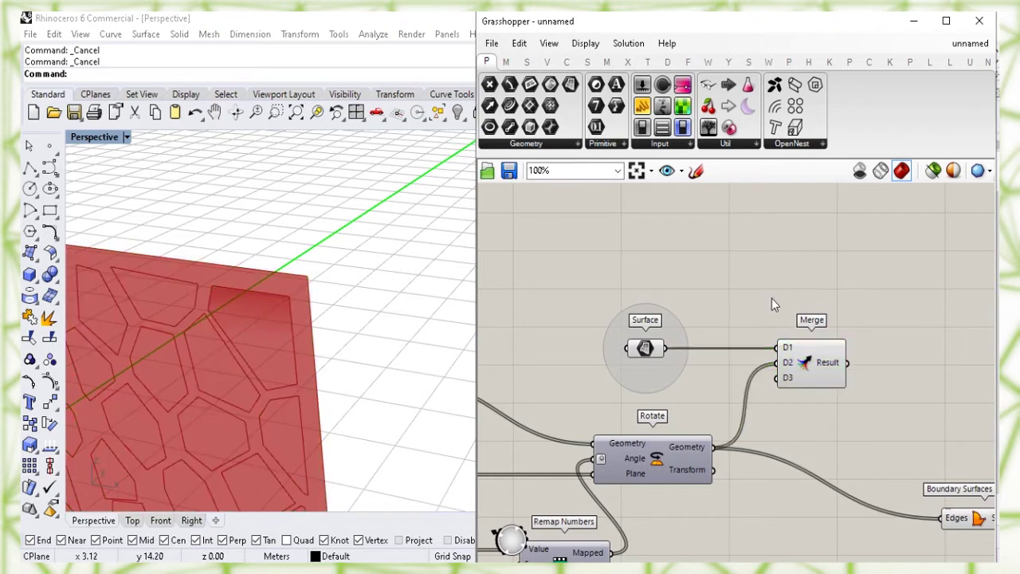
left_click(645, 350)
right_click(645, 350)
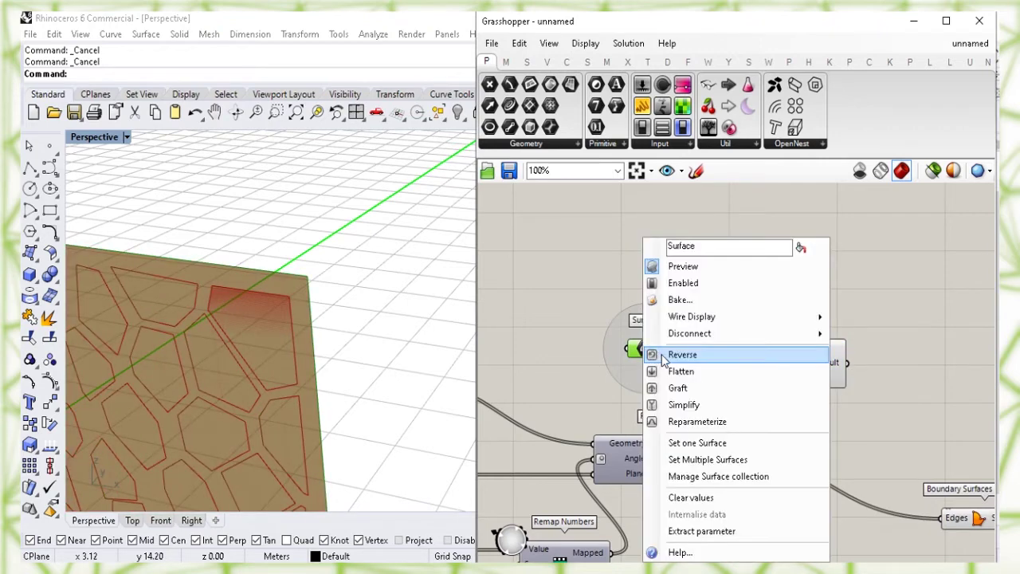
left_click(804, 269)
left_click(833, 369)
left_click(897, 374)
- Add a Bounding Box component after Merge and connect Merge's Result output to its Content input
right_click_drag(898, 376, 808, 389)
scroll(805, 364, "up", 3)
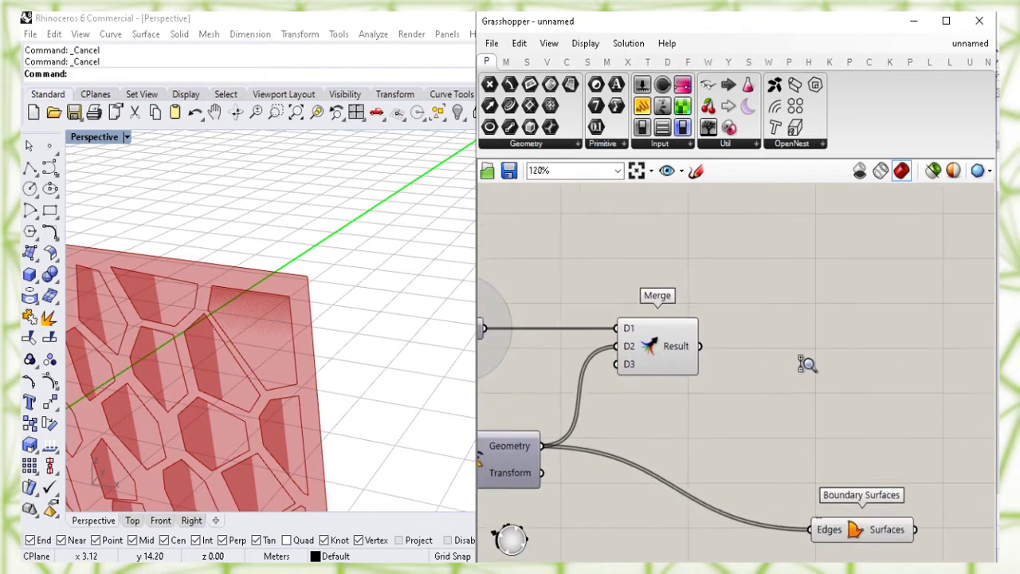
right_click_drag(823, 353, 735, 325)
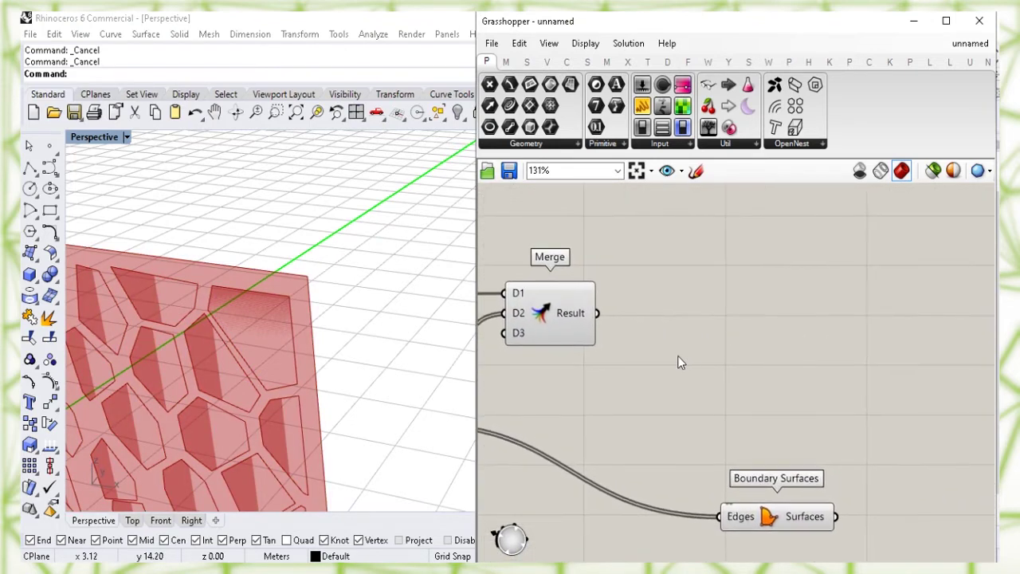
double_click(677, 356)
type("bound")
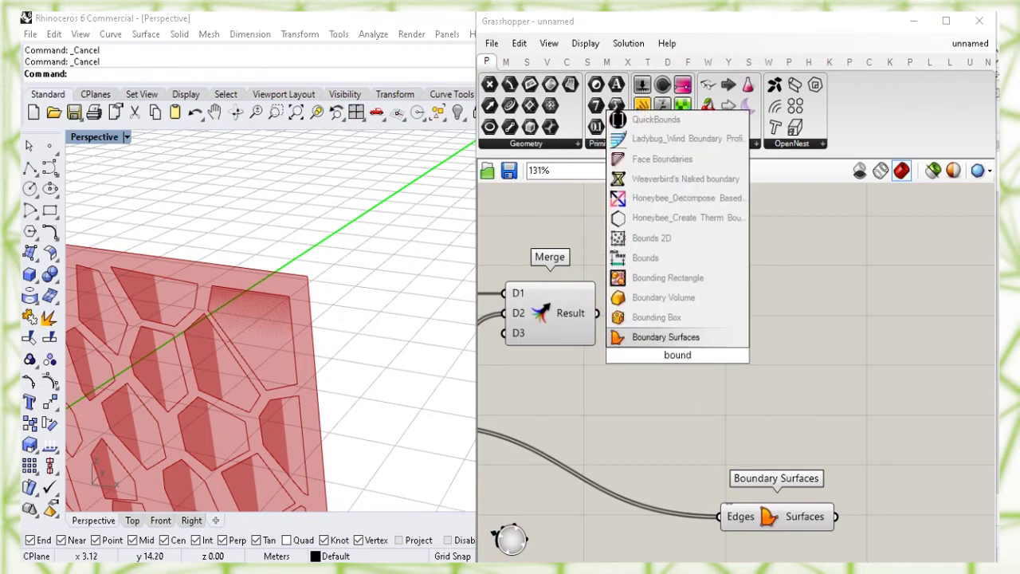
type("i")
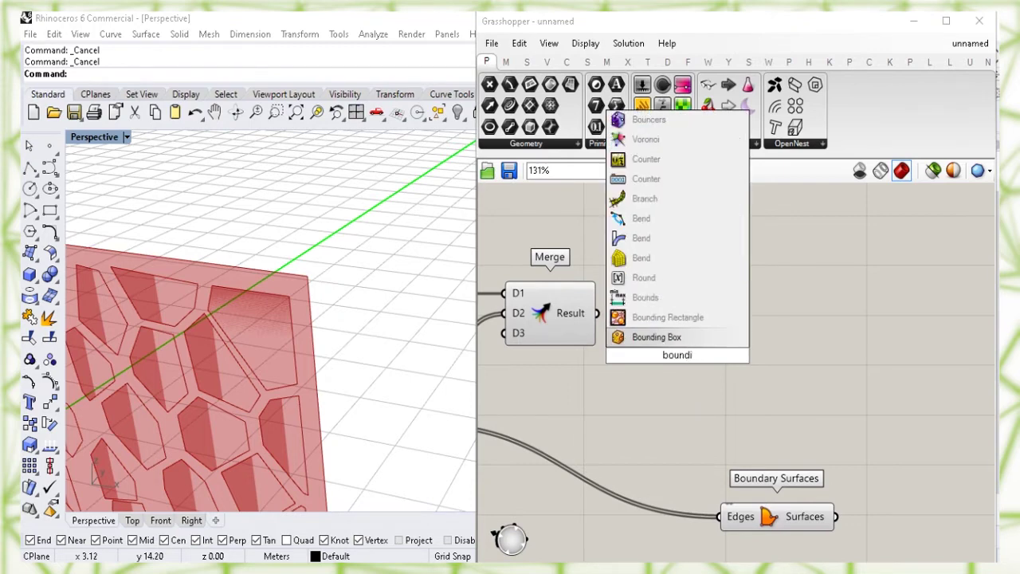
left_click(696, 344)
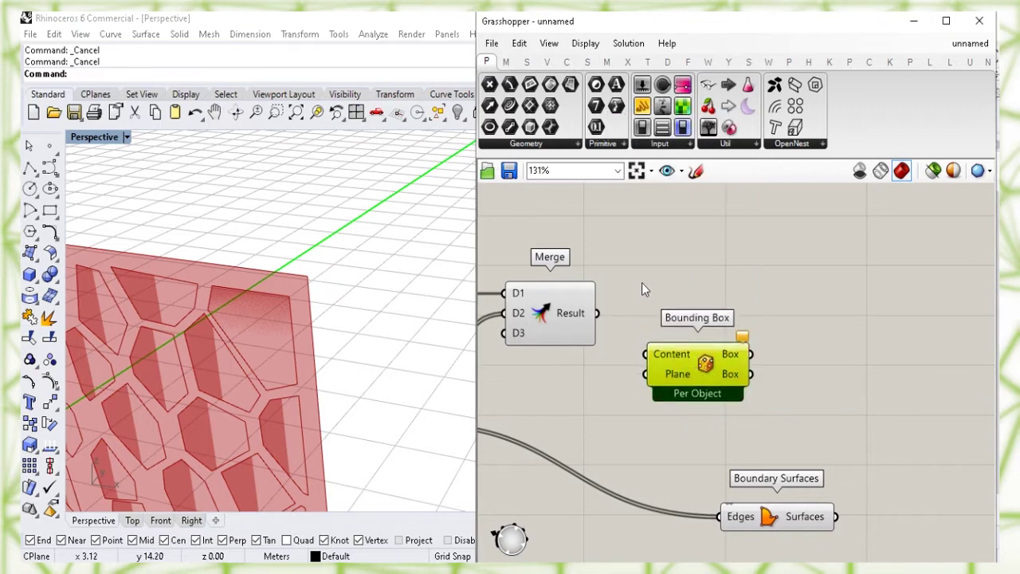
left_click(566, 311)
left_click(582, 380)
left_click_drag(599, 313, 645, 354)
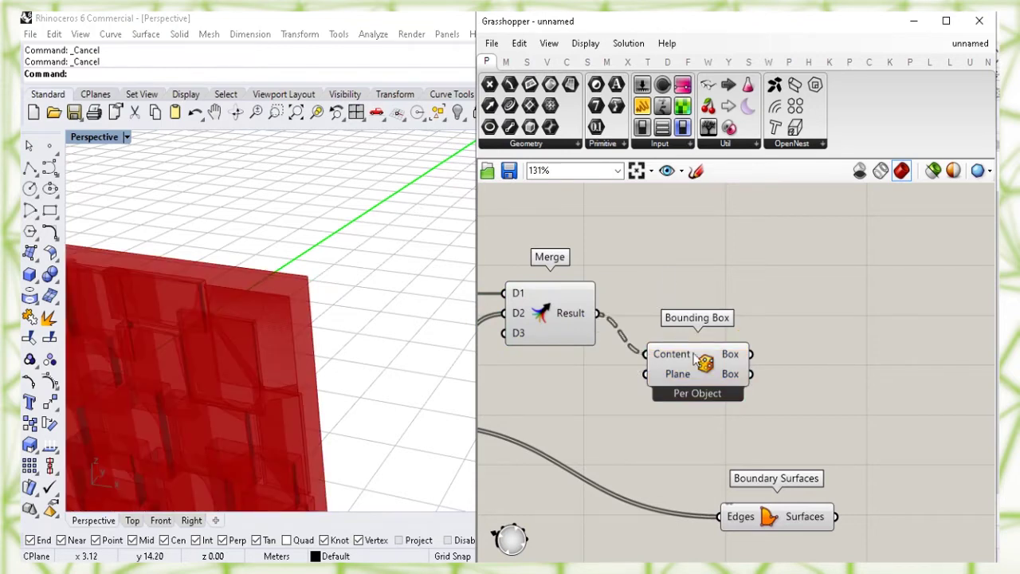
left_click_drag(700, 369, 703, 380)
- Turn off the Merge component's preview
left_click(550, 315)
right_click(544, 316)
left_click(581, 382)
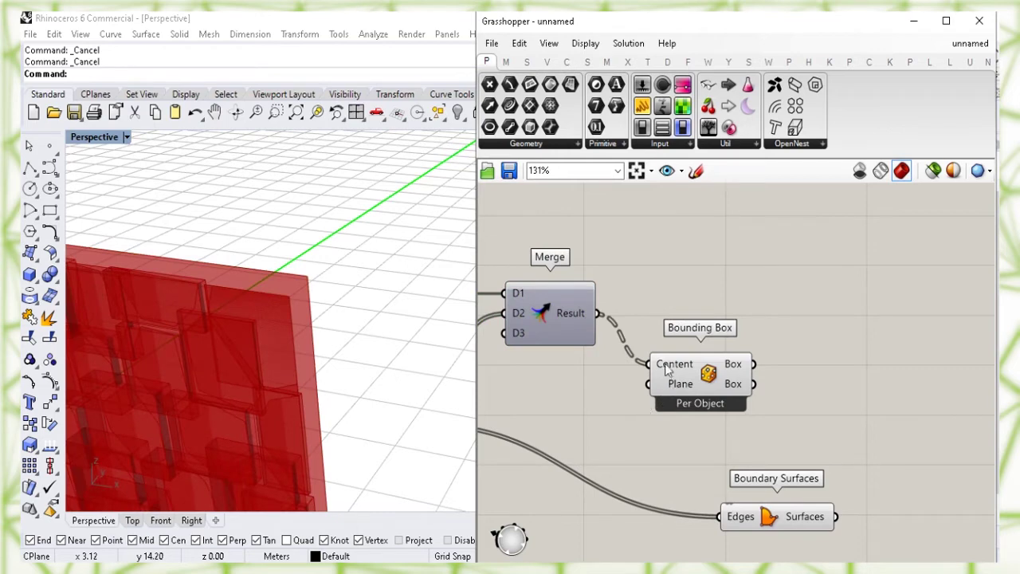
- Flatten the Content input of the Bounding Box component
left_click(669, 364)
right_click(673, 363)
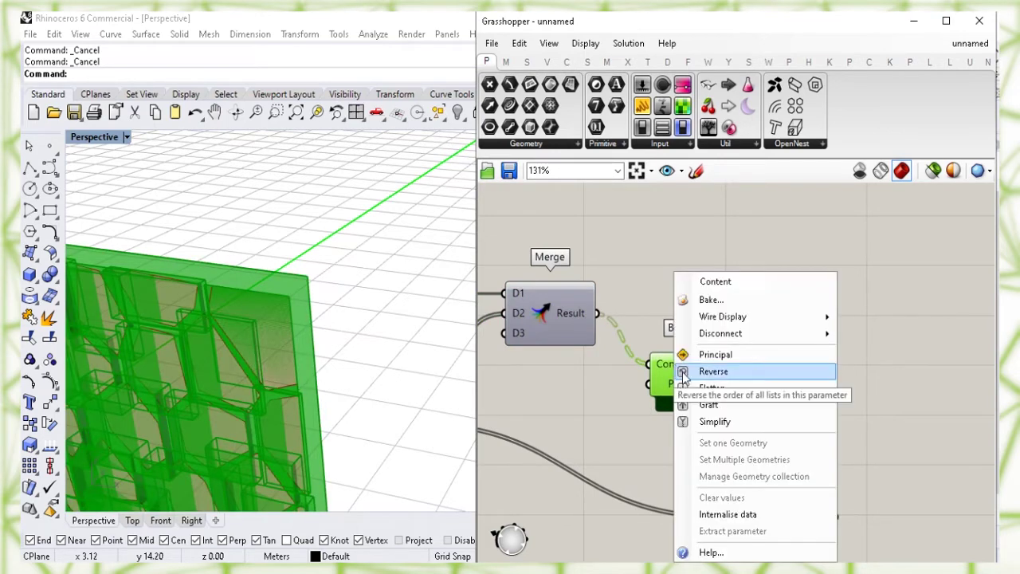
left_click(757, 389)
left_click(745, 405)
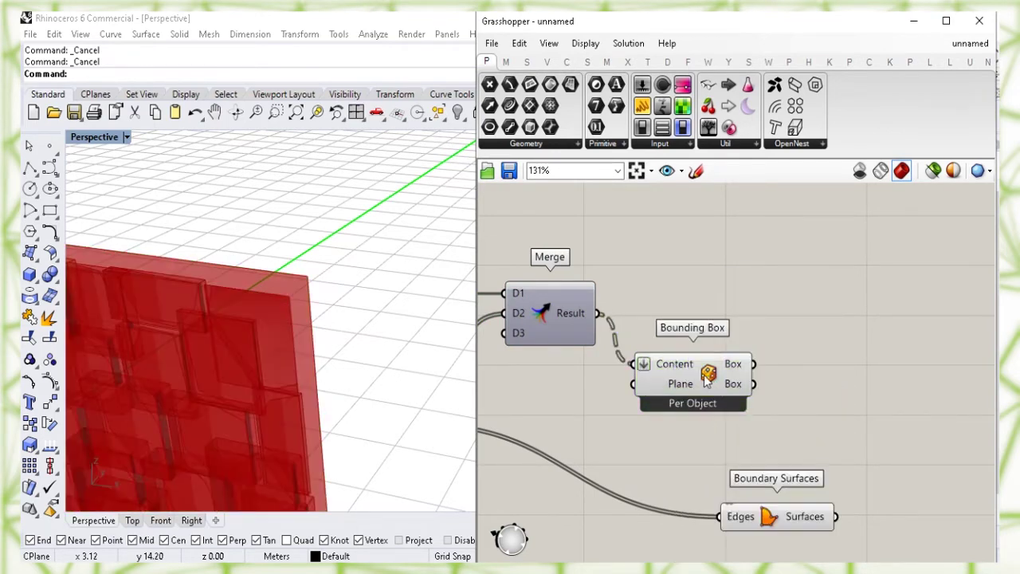
- Move the Bounding Box component farther from Merge and switch it to Union Box mode
left_click_drag(706, 380, 757, 385)
right_click(757, 381)
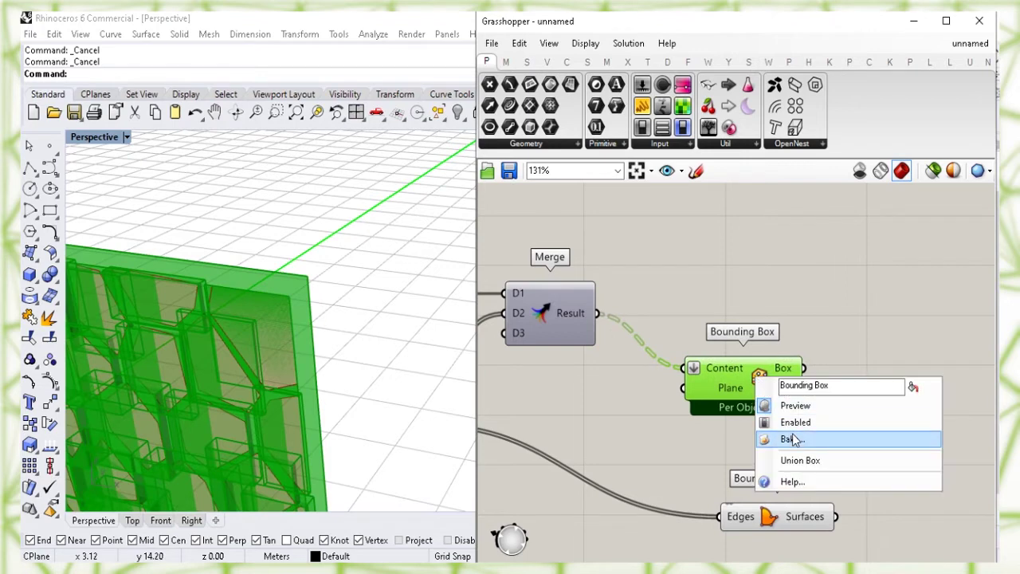
left_click(851, 461)
left_click(847, 327)
left_click(756, 390)
right_click_drag(346, 292, 345, 279)
scroll(348, 286, "down", 3)
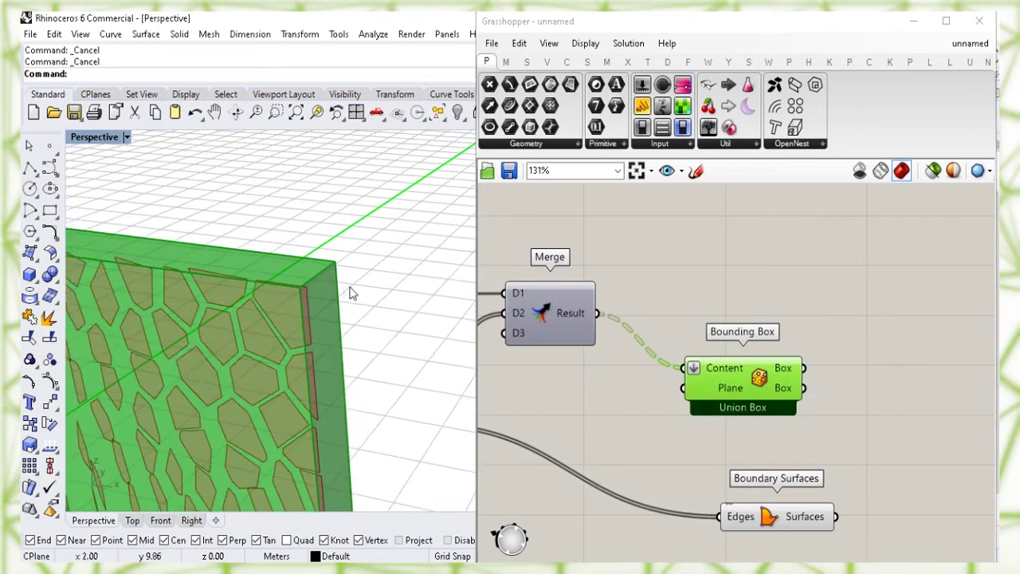
scroll(359, 275, "up", 3)
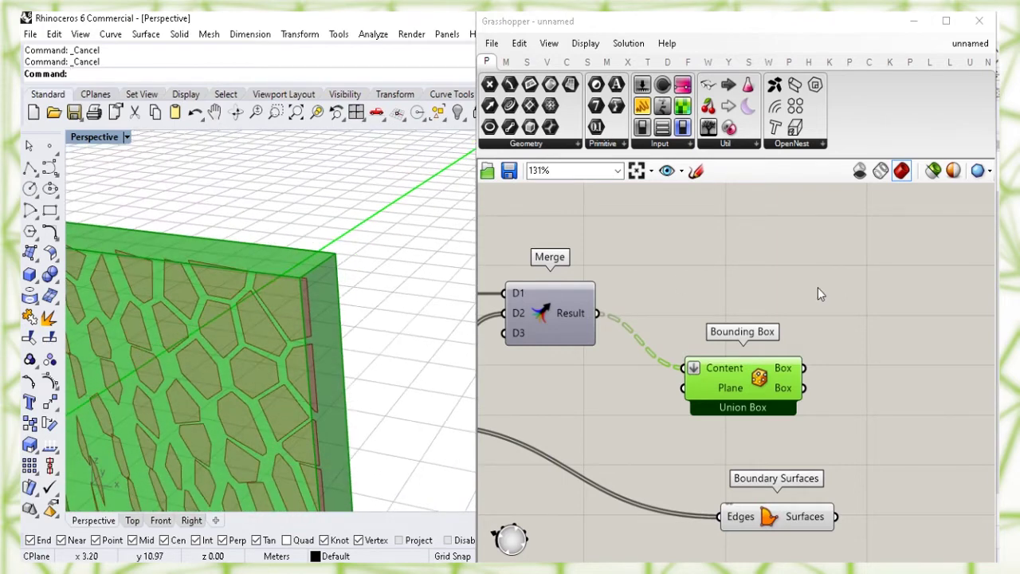
left_click(839, 332)
right_click_drag(876, 345, 768, 322)
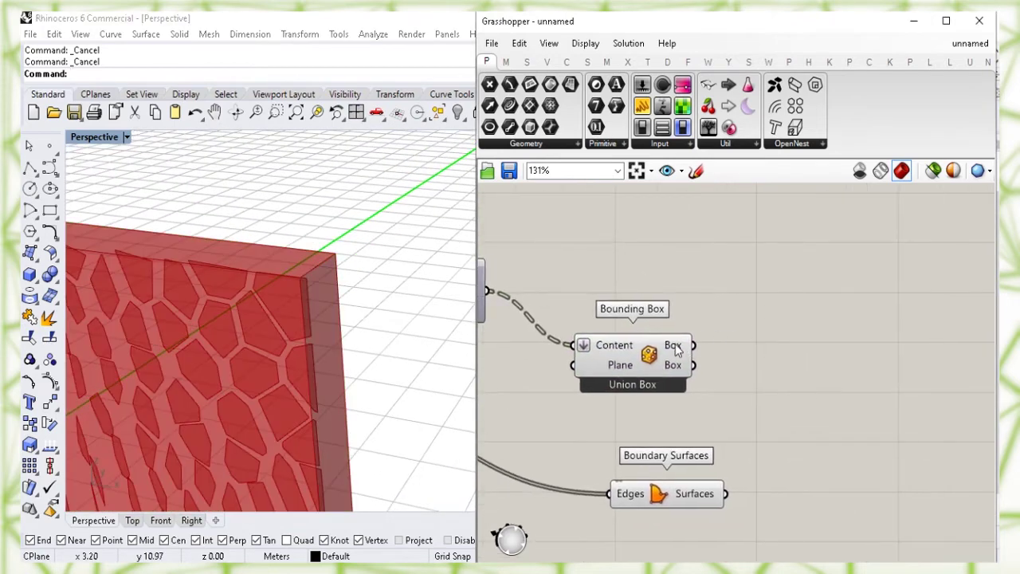
mouse_move(676, 350)
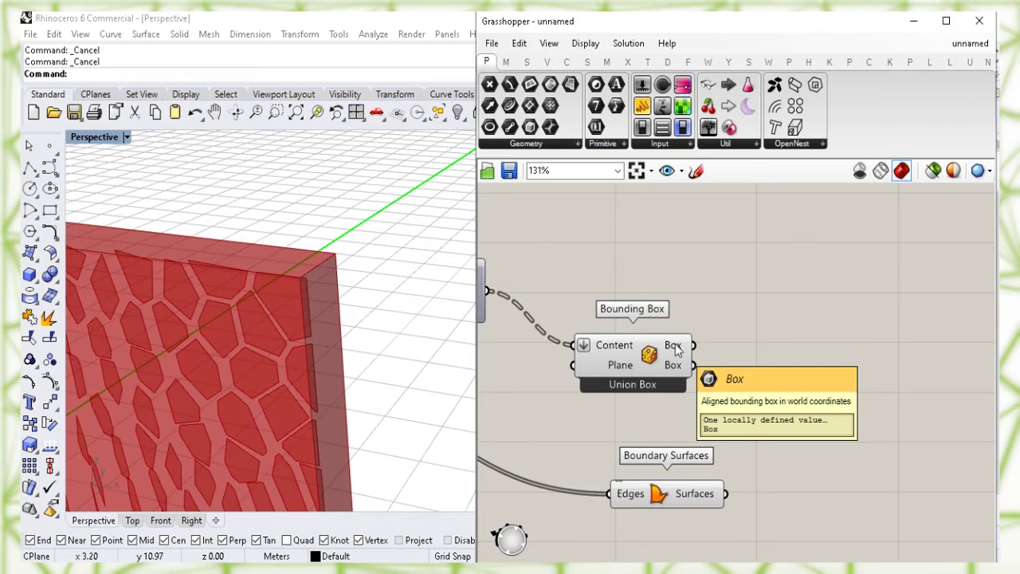
- Add a Deconstruct Brep component beside Bounding Box and connect the upper Box output to its Brep input
double_click(827, 316)
type("decon")
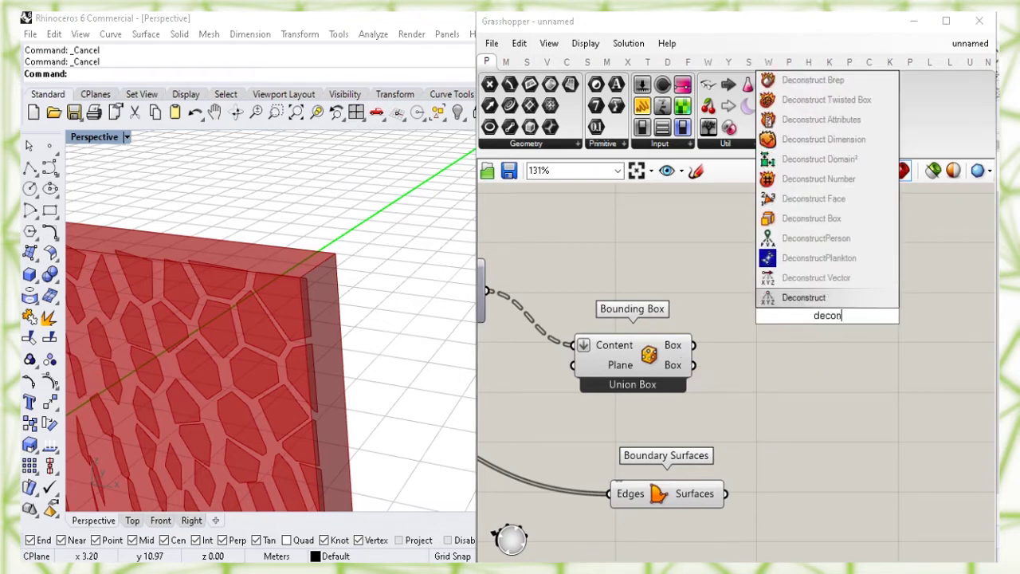
type("struct ")
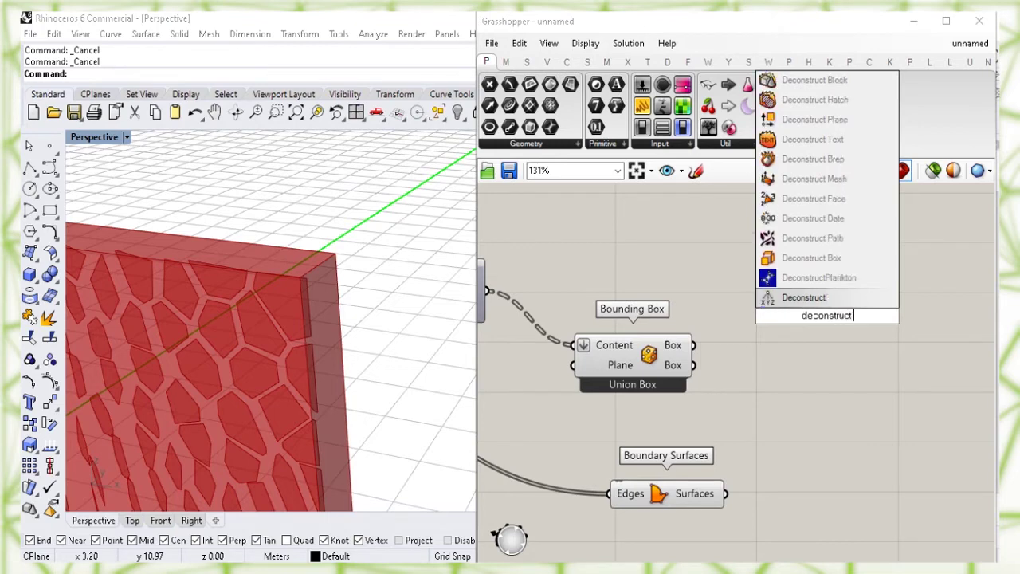
type("br")
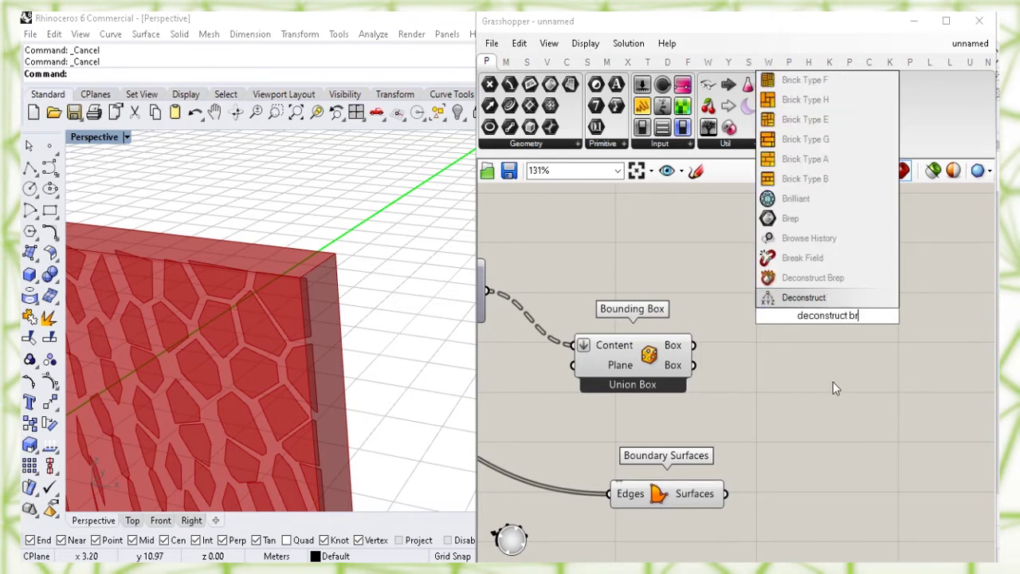
left_click(846, 280)
left_click(809, 334)
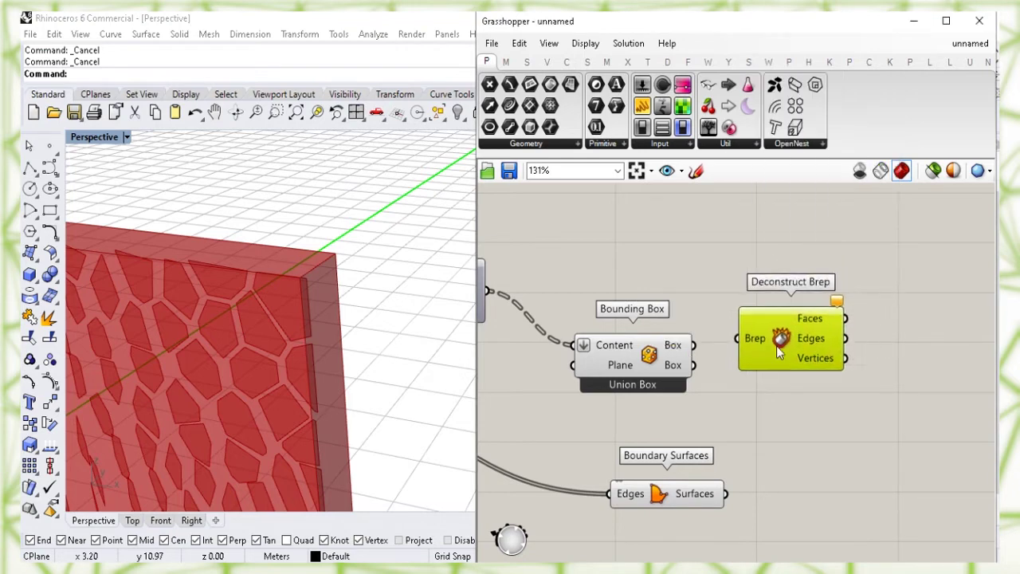
left_click(701, 325)
left_click_drag(693, 345, 737, 337)
left_click_drag(785, 362, 772, 345)
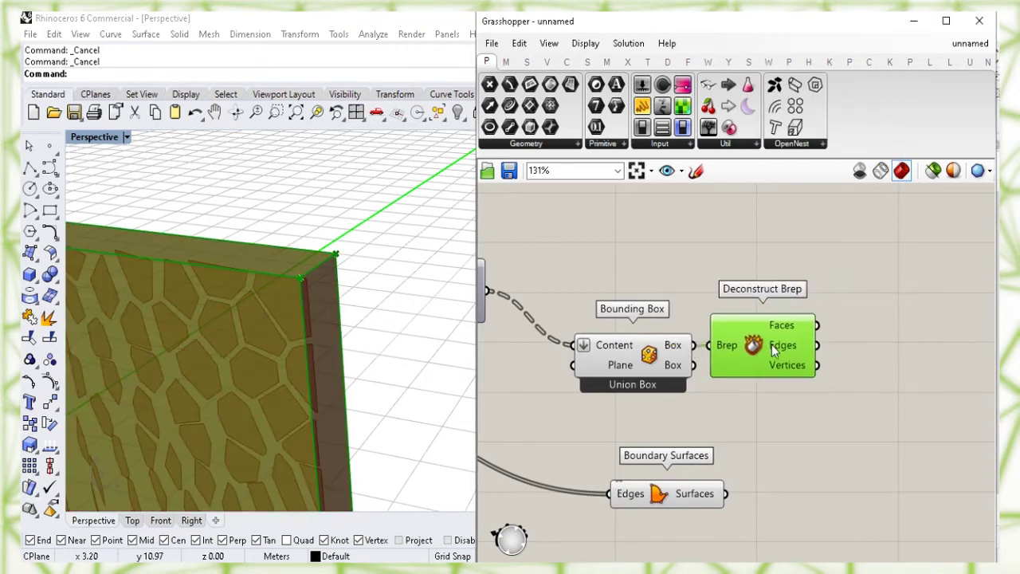
- Turn off the Bounding Box component's preview
left_click(653, 358)
right_click(653, 360)
left_click(684, 380)
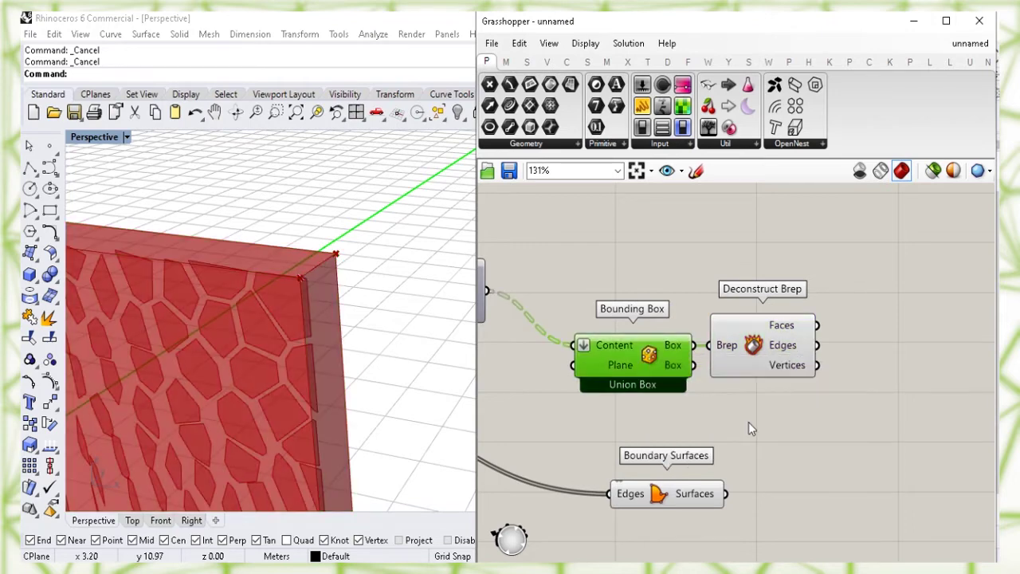
left_click(748, 421)
- Check the Faces output of Deconstruct Brep and turn off that component's preview
left_click(776, 328)
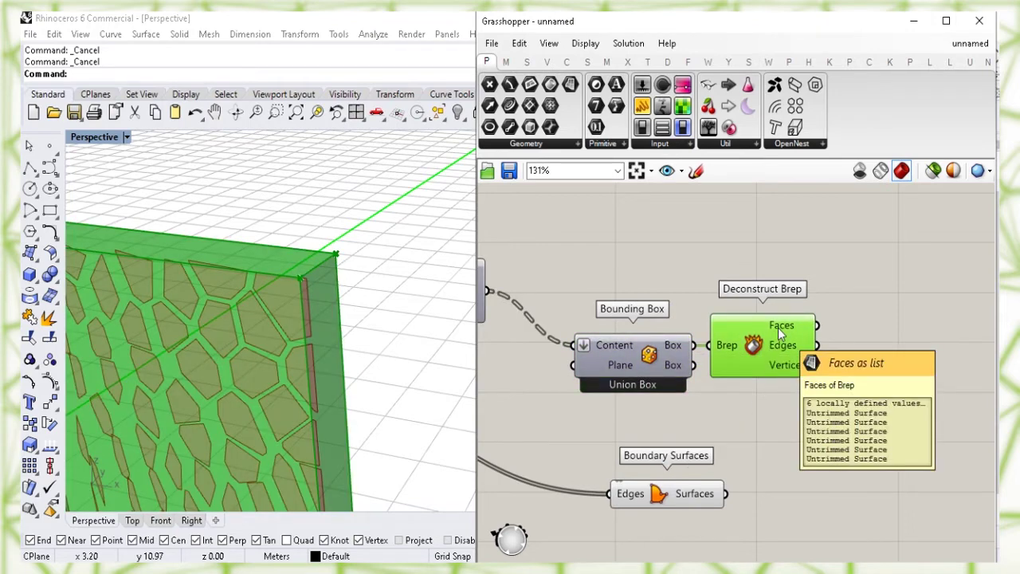
left_click(764, 423)
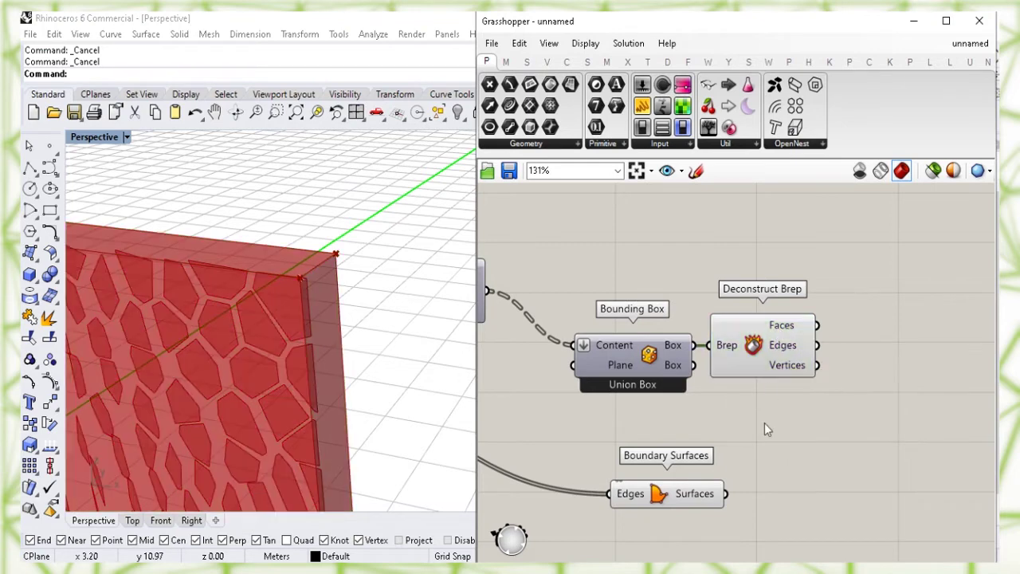
right_click_drag(863, 410, 667, 402)
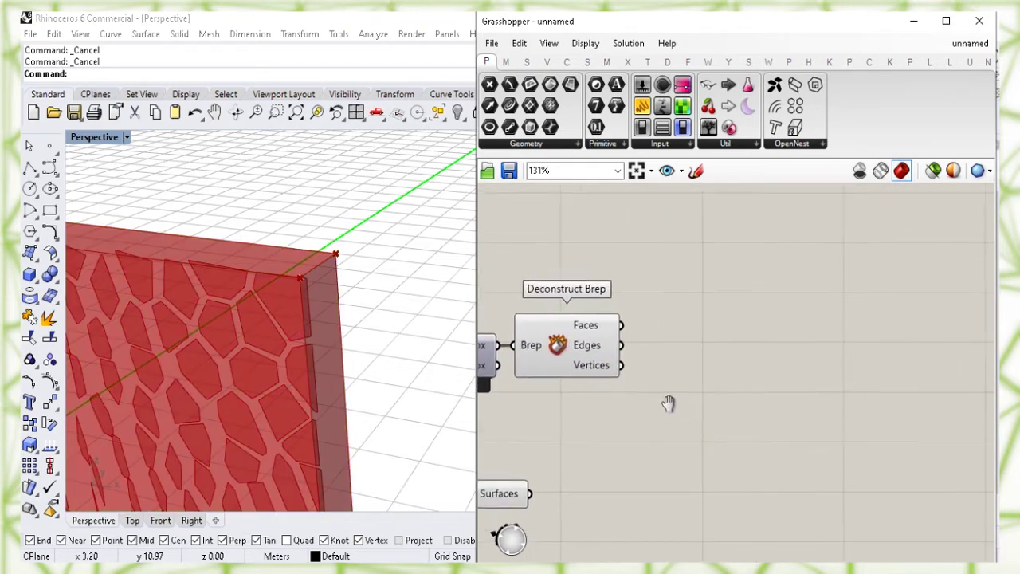
right_click(555, 344)
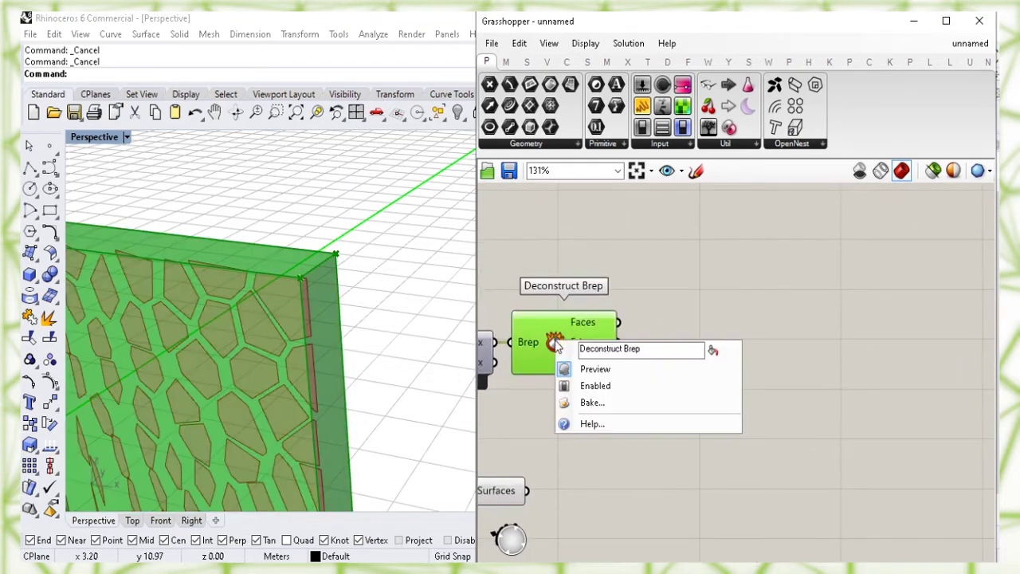
left_click(593, 367)
- Add a List Item component and connect Deconstruct Brep's Faces output to its List input
double_click(785, 343)
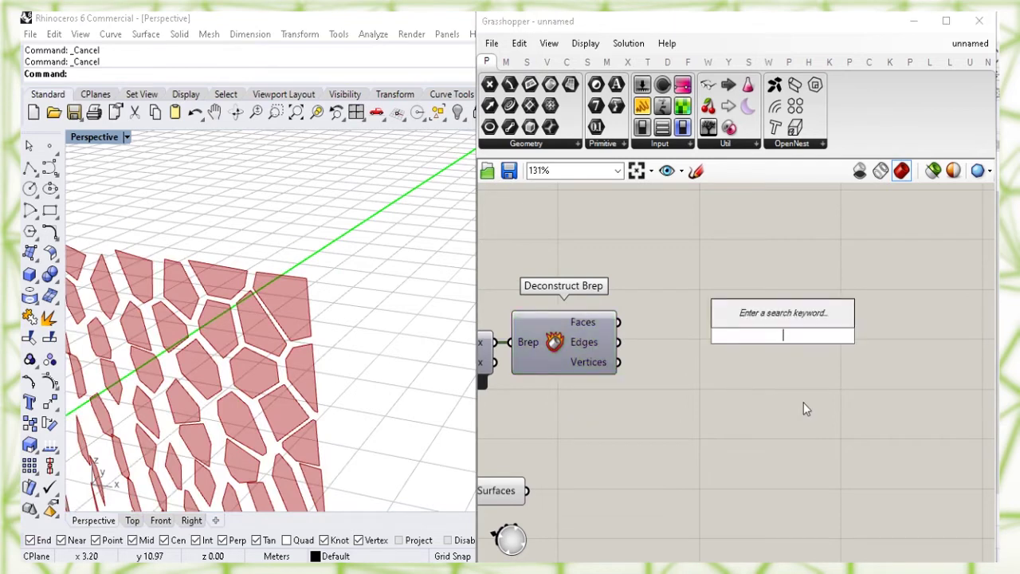
type("list")
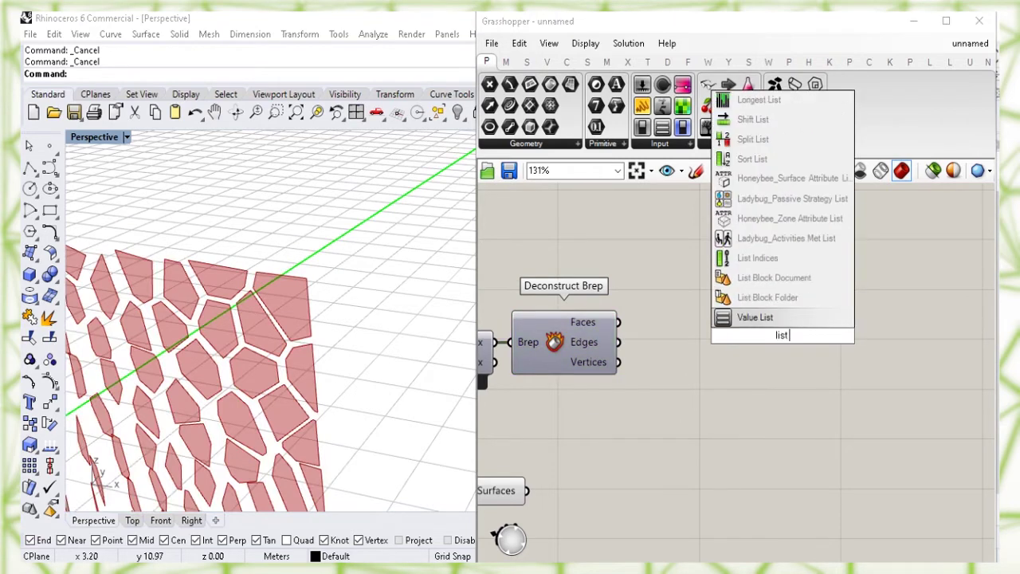
type(" item")
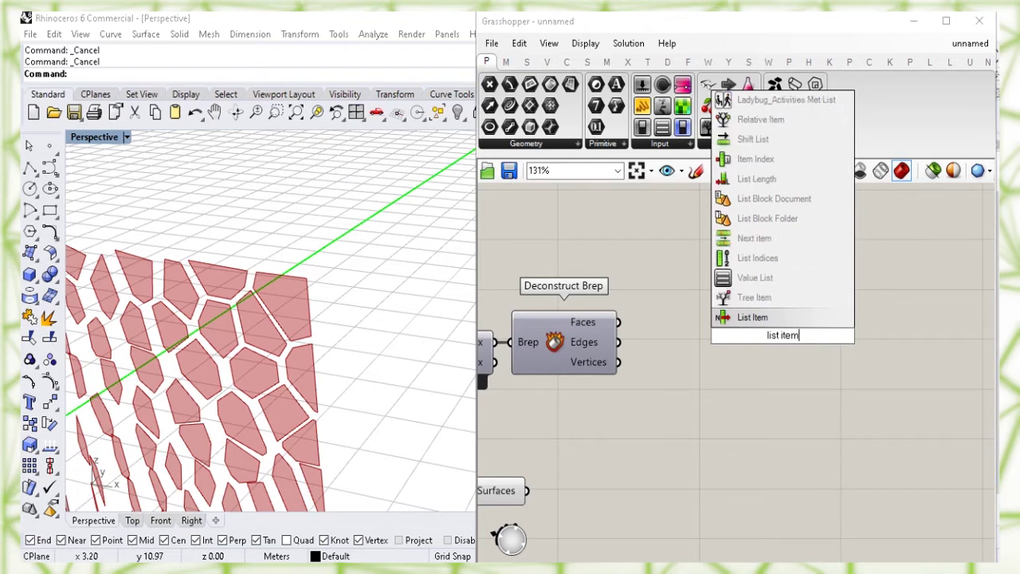
left_click(788, 319)
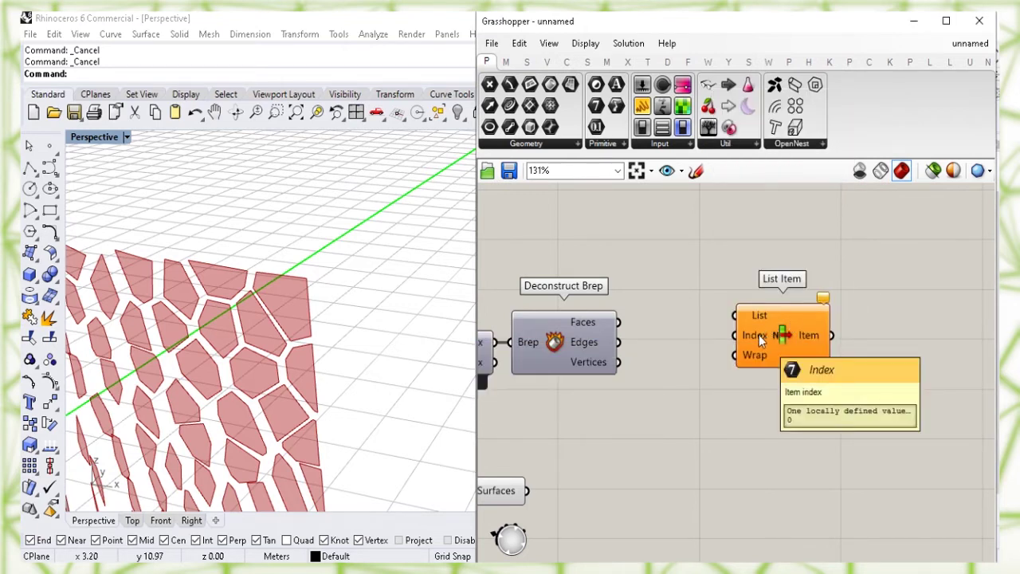
left_click_drag(618, 322, 787, 340)
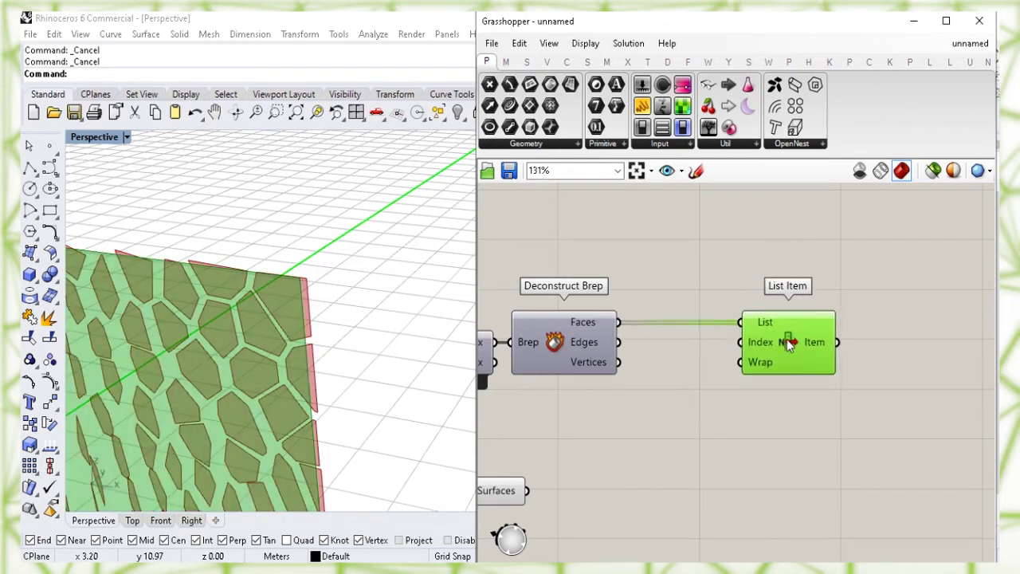
mouse_move(761, 345)
left_click(646, 421)
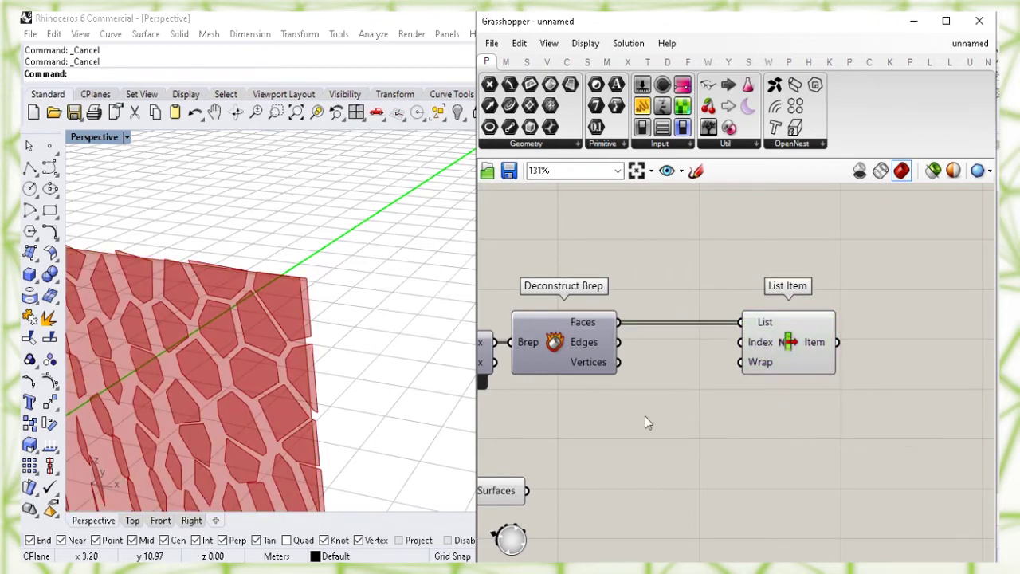
- Feed a panel containing 2 into List Item's Index input, place List Item closer to Deconstruct Brep and check the selected face
double_click(624, 432)
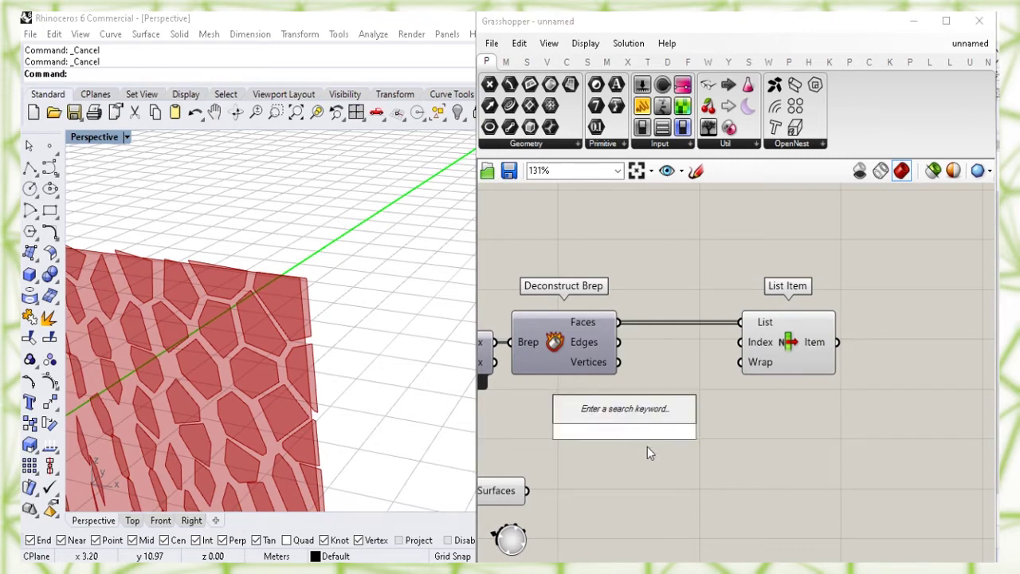
type("\"2")
key("Return")
left_click_drag(630, 440, 720, 344)
left_click(670, 441)
left_click(794, 347)
left_click(619, 247)
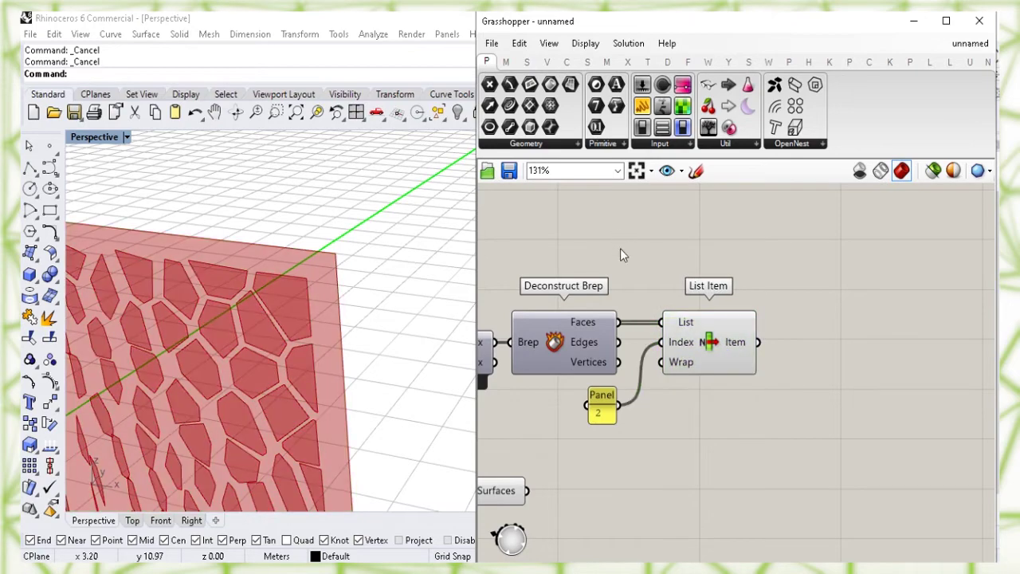
right_click_drag(387, 255, 383, 287)
left_click(711, 351)
left_click(707, 415)
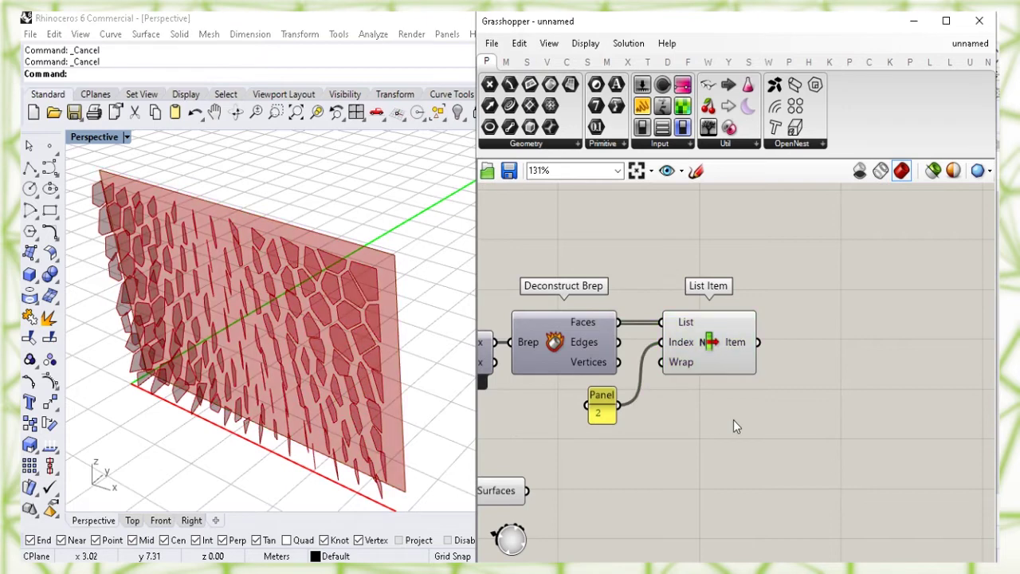
- Add a Project component after List Item and connect the Item output to its Plane input
right_click_drag(838, 423, 793, 406)
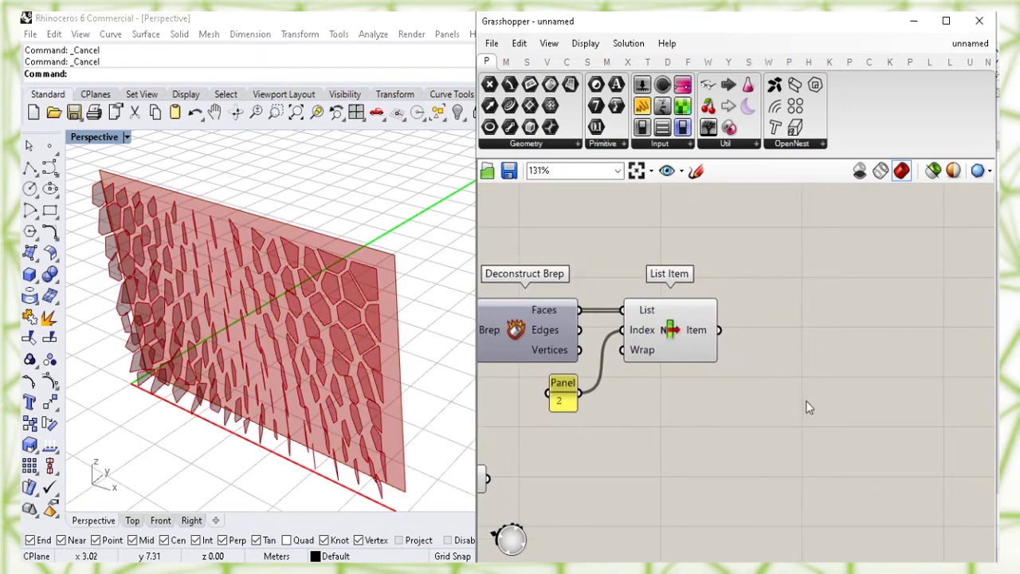
double_click(808, 407)
type("pro")
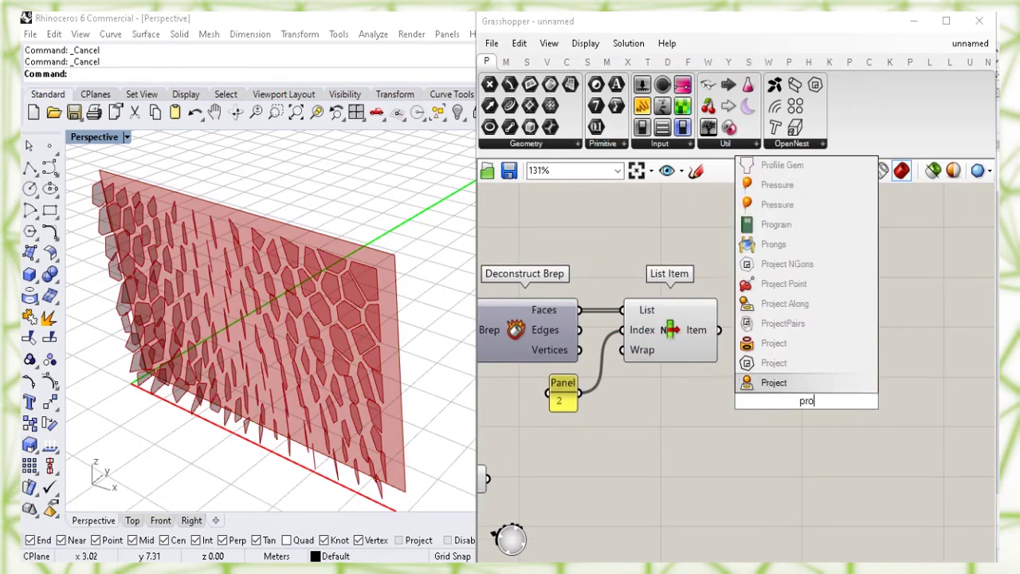
type("j")
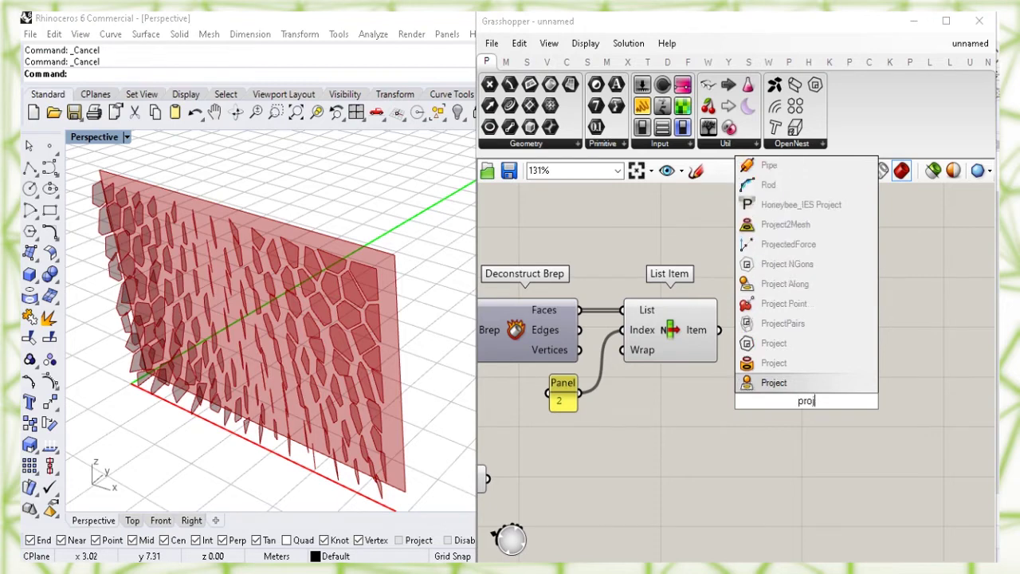
left_click(807, 387)
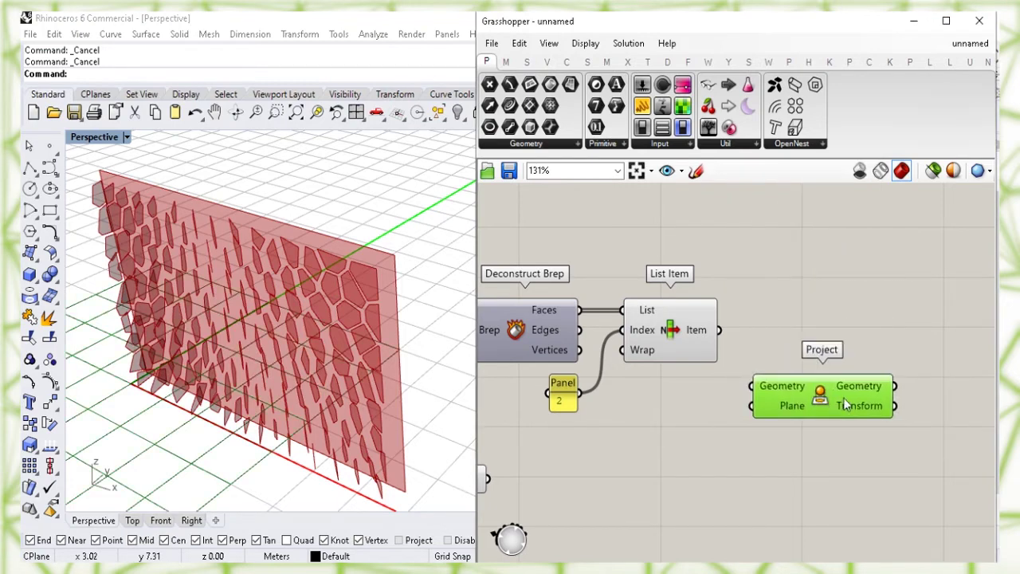
left_click(671, 333)
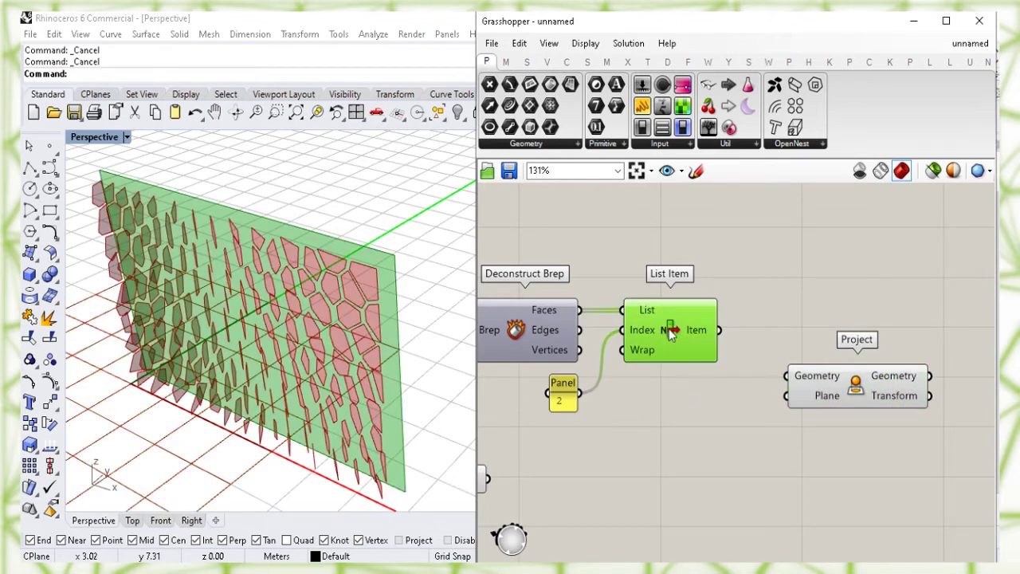
left_click(695, 443)
left_click_drag(719, 330, 787, 397)
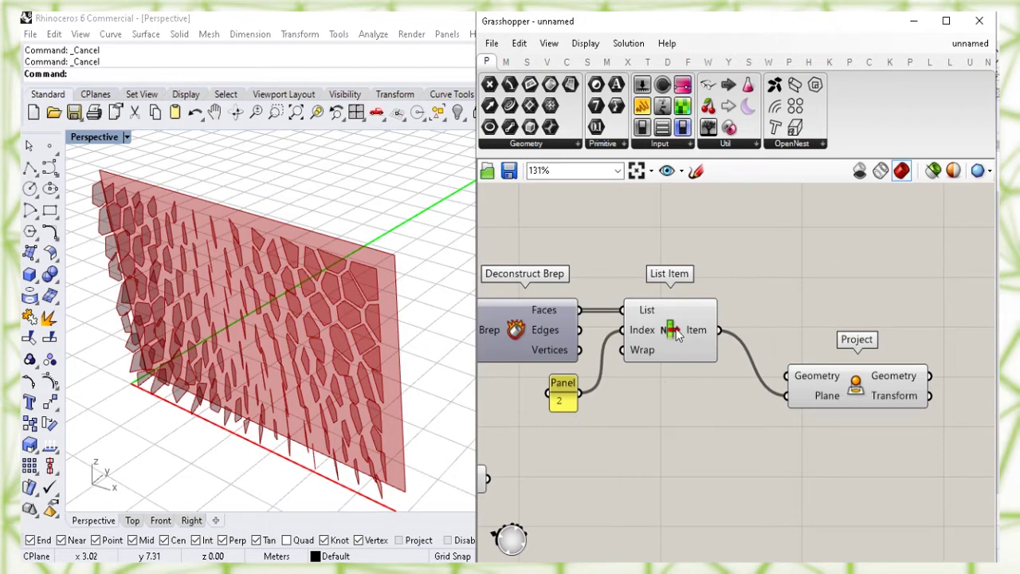
- Turn off the List Item component's preview
left_click(676, 334)
right_click(673, 331)
left_click(694, 356)
left_click(690, 425)
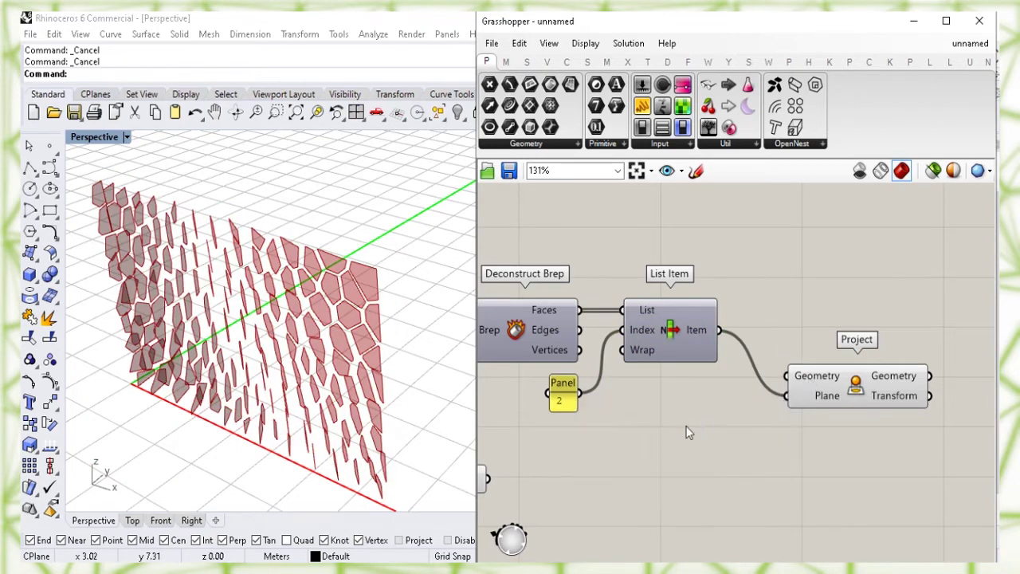
- Connect the Rotate component's Geometry output to Project's Geometry input and check the projected cell outlines
right_click_drag(603, 460, 751, 410)
scroll(687, 486, "down", 1)
right_click_drag(685, 480, 766, 467)
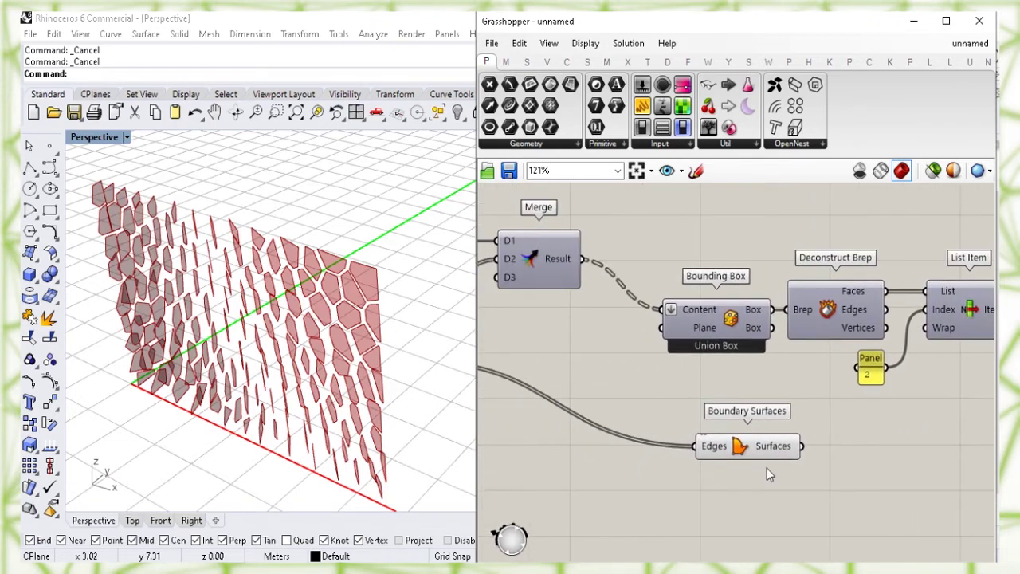
right_click_drag(561, 462, 770, 453)
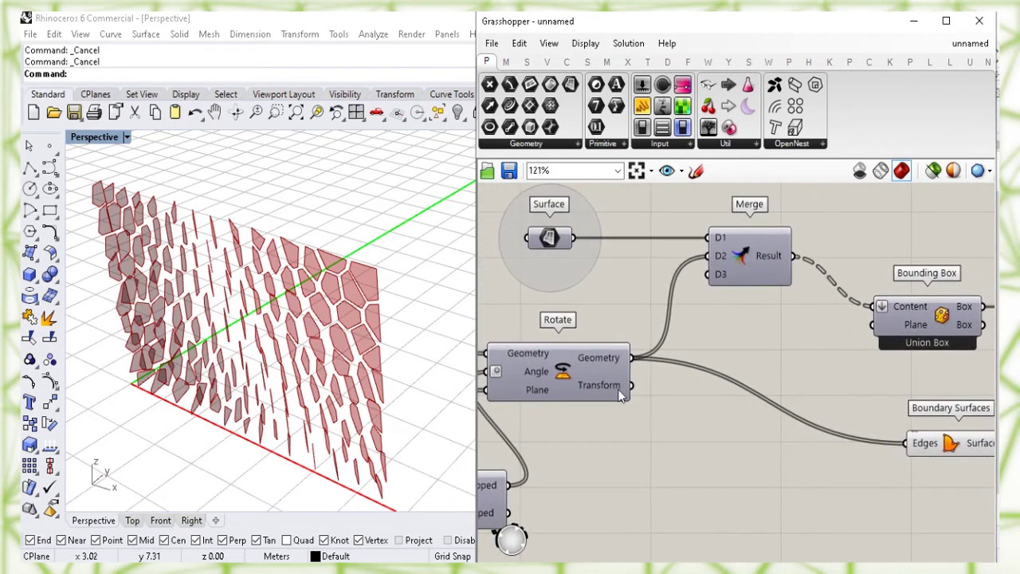
left_click(569, 386)
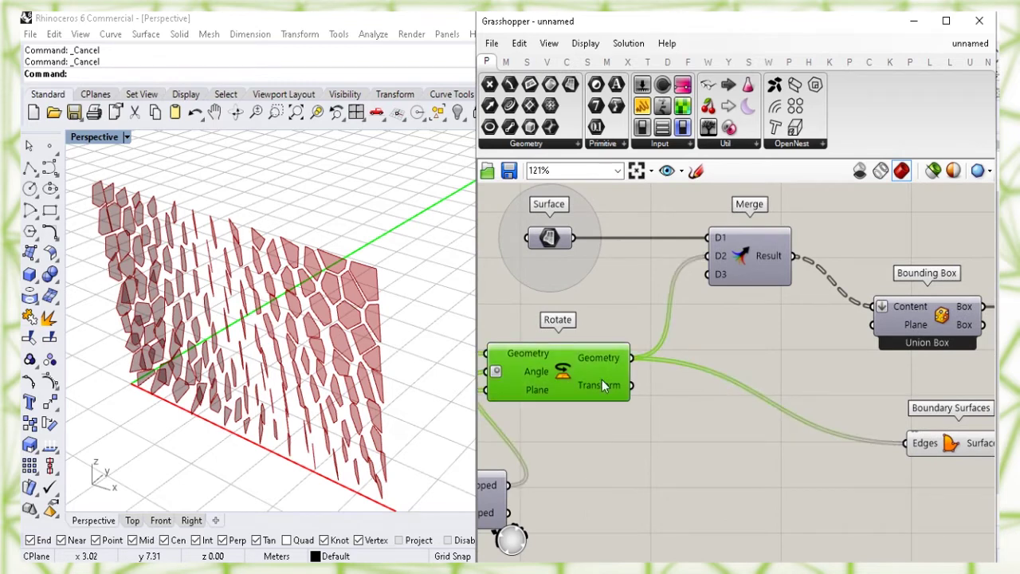
left_click_drag(631, 357, 829, 367)
left_click_drag(894, 370, 894, 377)
left_click_drag(627, 376, 619, 398)
left_click(881, 384)
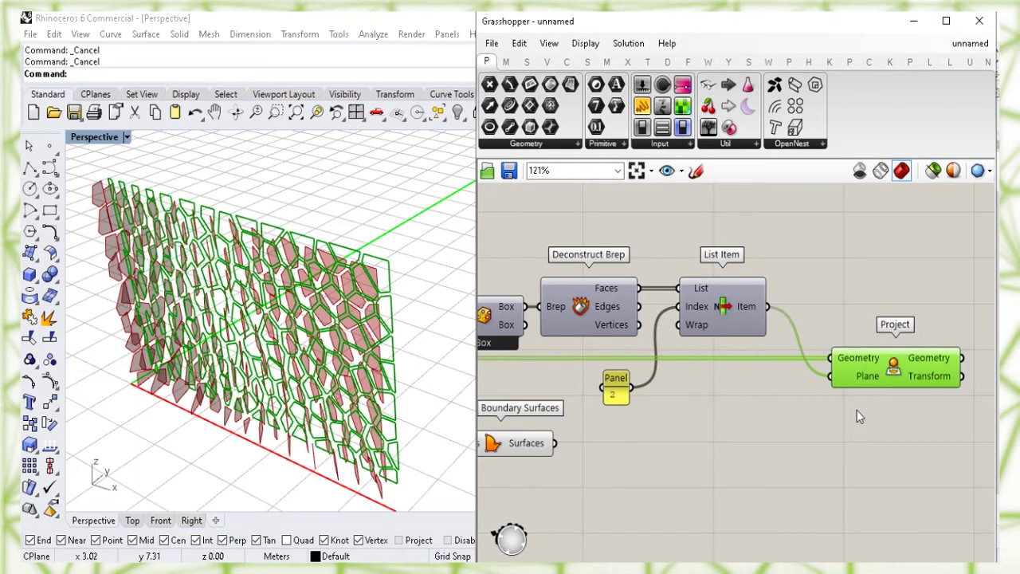
left_click(815, 461)
- Add a Weave component after Project and graft its Stream 1 input
right_click_drag(935, 453, 773, 420)
double_click(804, 297)
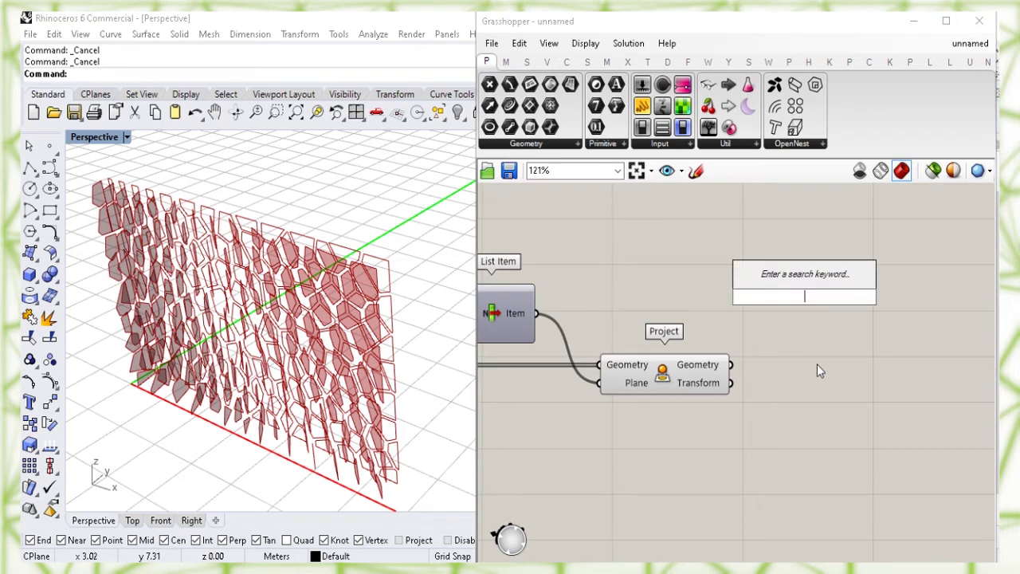
type("w")
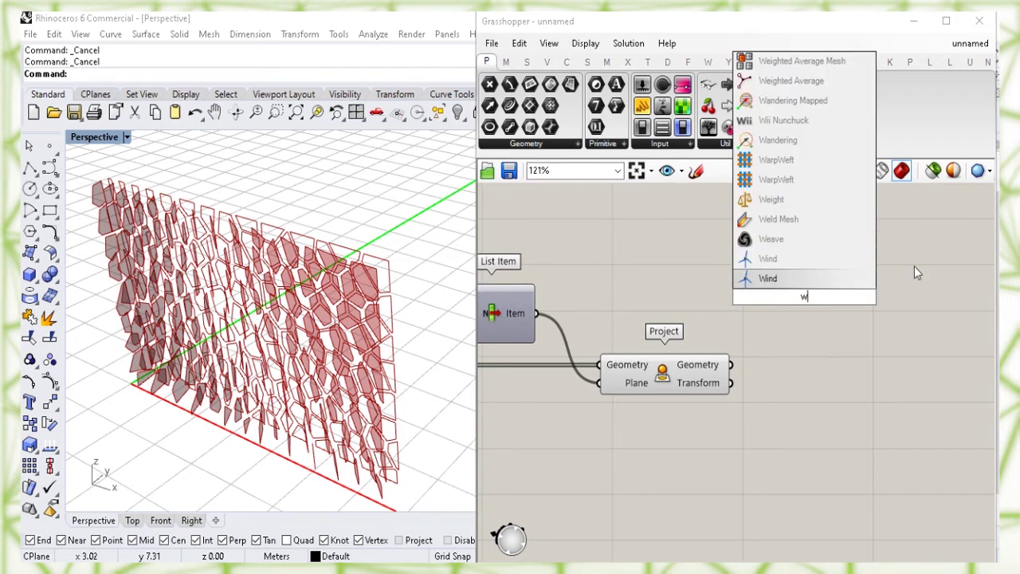
left_click(843, 239)
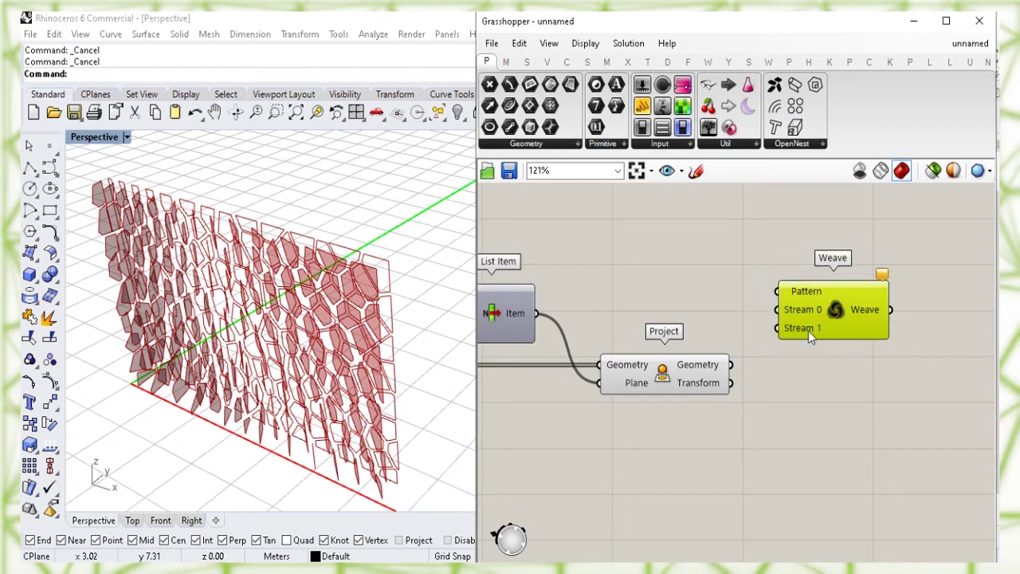
right_click(807, 333)
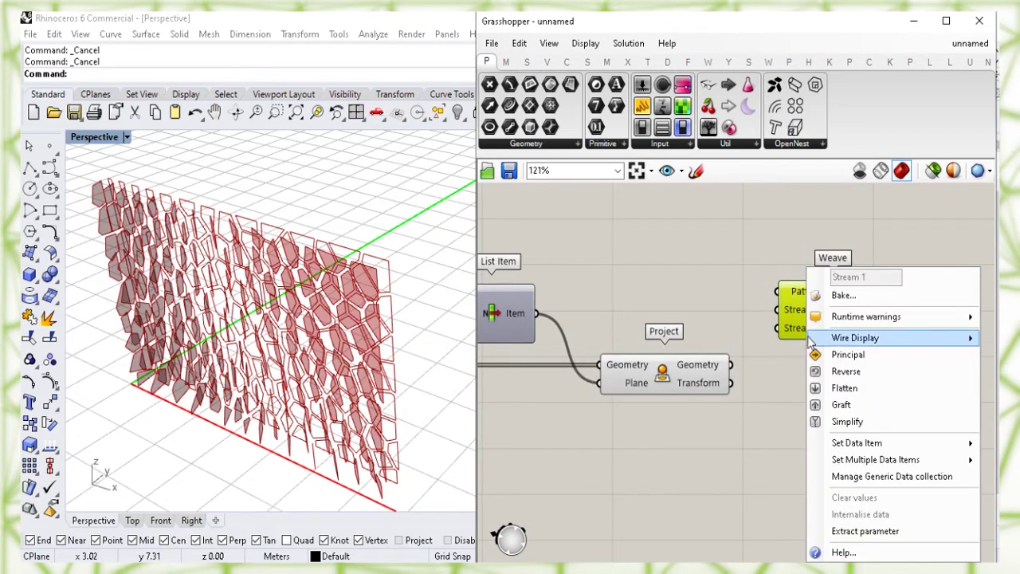
left_click(840, 405)
left_click(660, 374)
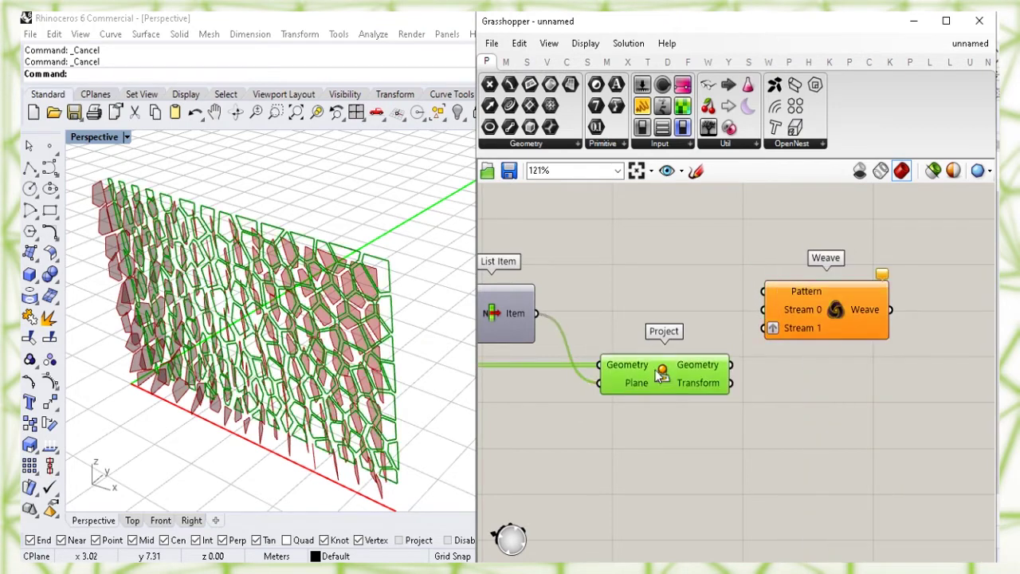
- Connect Project's Geometry output to Weave's Stream 1 input and turn off the Project component's preview
left_click(823, 419)
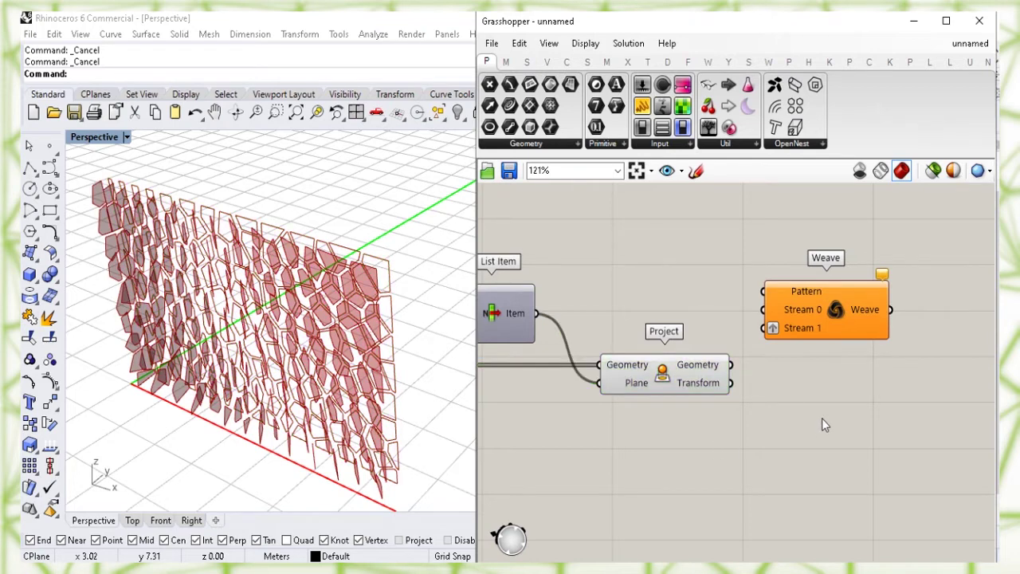
left_click_drag(734, 365, 765, 327)
left_click(660, 374)
right_click(662, 373)
left_click(690, 402)
left_click(807, 410)
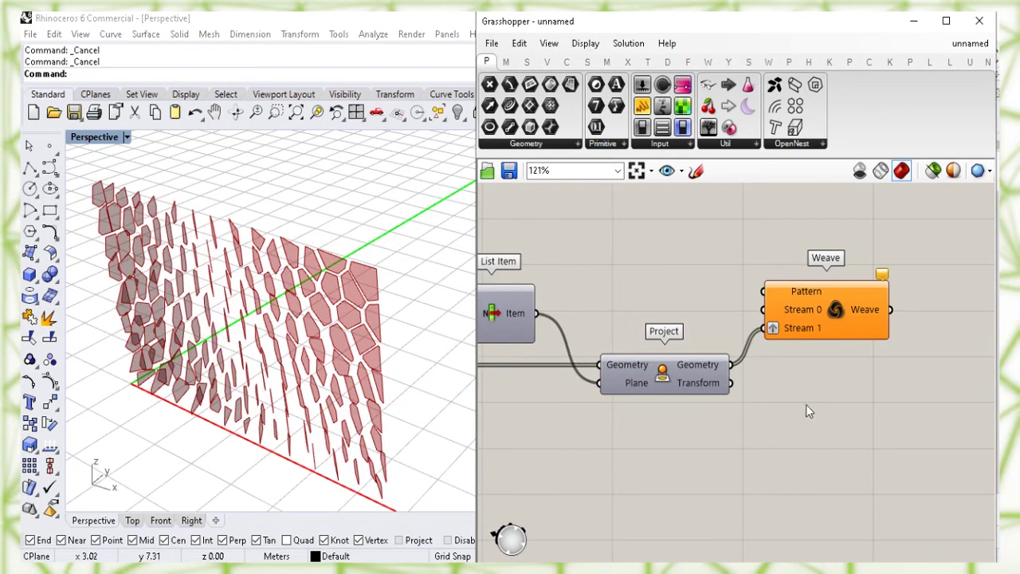
- Graft the Stream 0 input of the Weave component
right_click(798, 311)
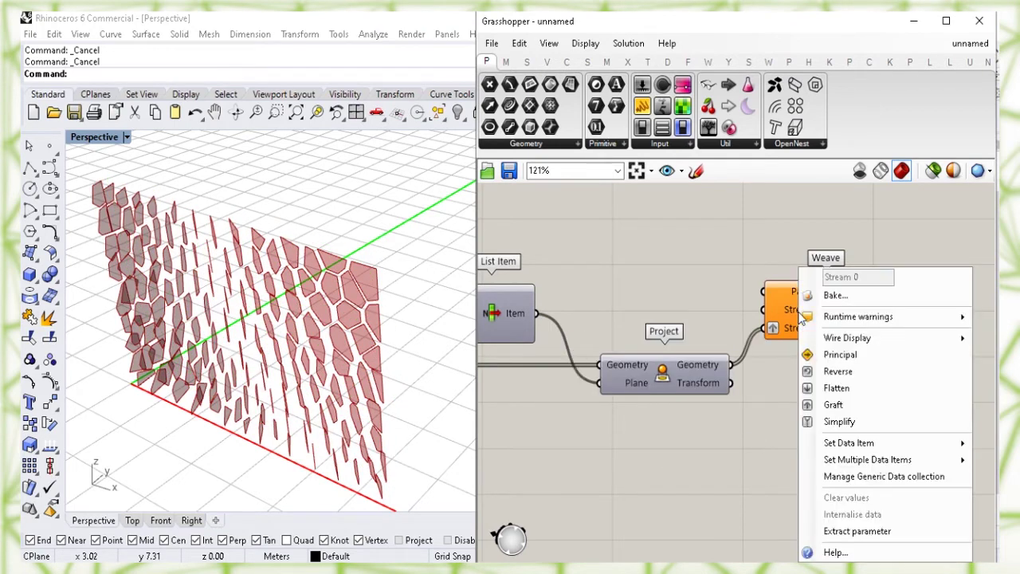
left_click(824, 406)
left_click(828, 318)
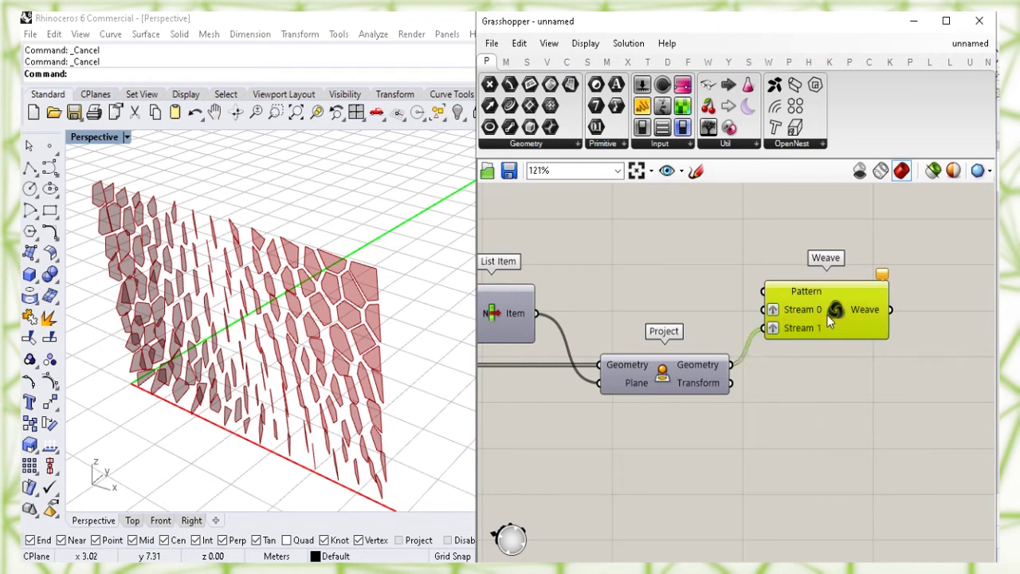
left_click(803, 418)
- Connect the Rotate component's Geometry output to Weave's Stream 0 input
right_click_drag(510, 431, 683, 420)
right_click_drag(582, 449, 768, 438)
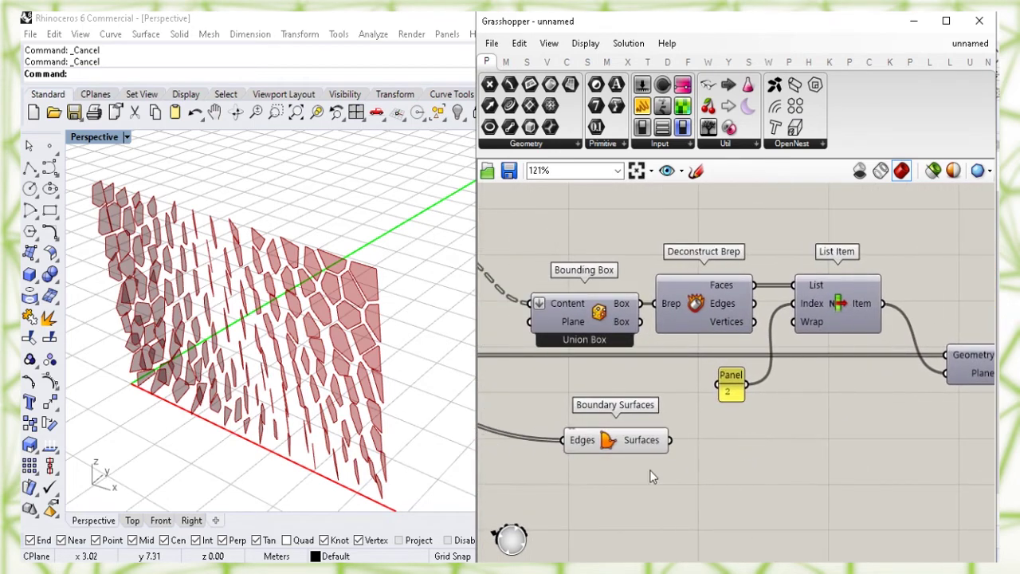
right_click_drag(583, 387, 669, 405)
right_click_drag(495, 447, 693, 437)
left_click(579, 379)
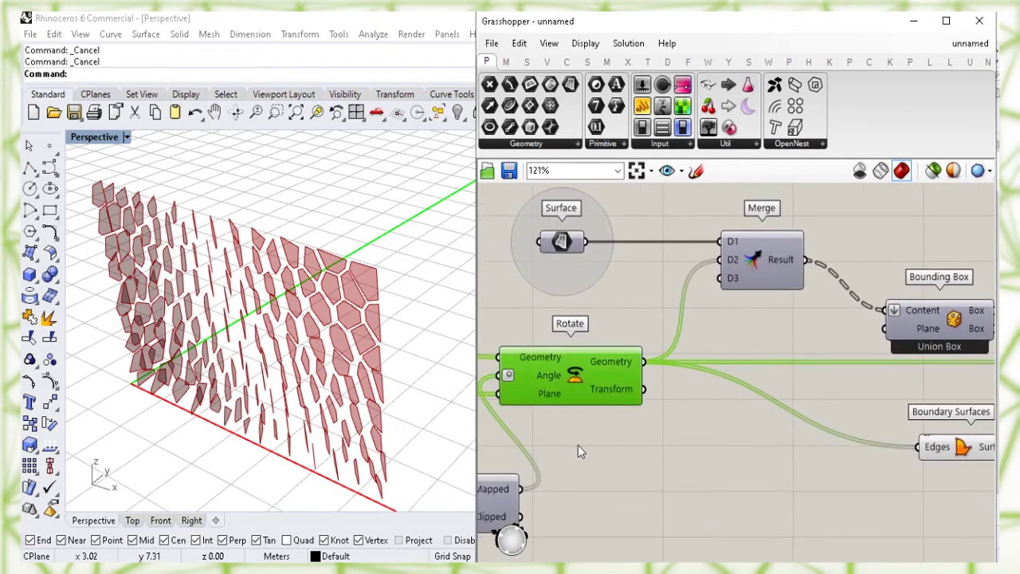
left_click(675, 473)
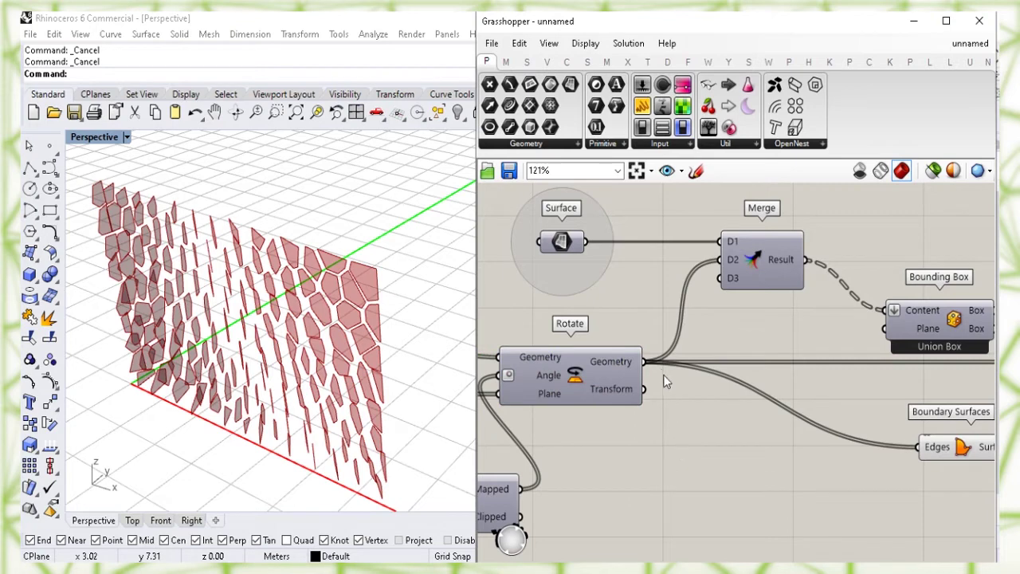
left_click_drag(647, 362, 758, 313)
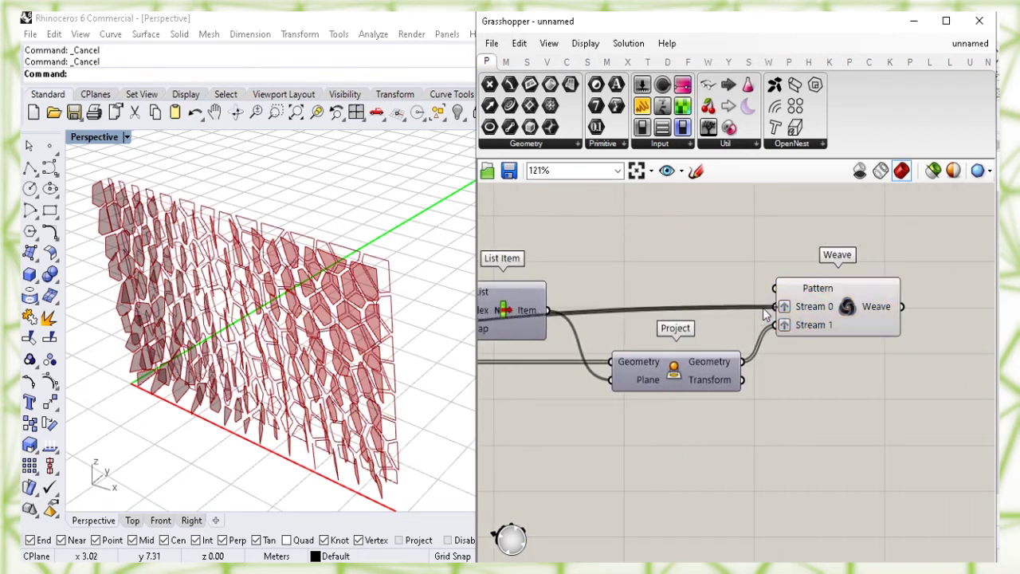
left_click(832, 328)
left_click(851, 376)
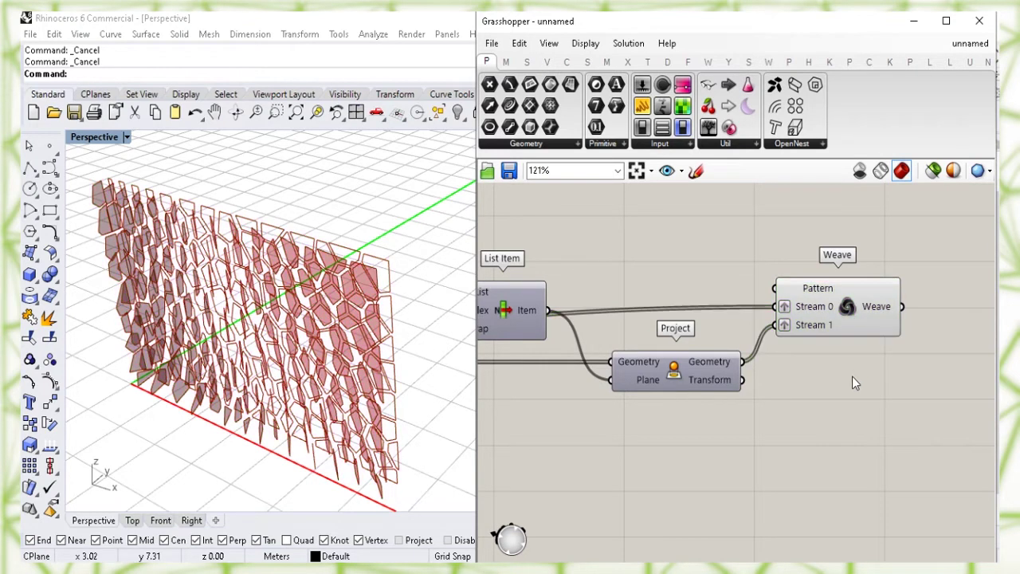
- Turn off the Weave component's preview
scroll(853, 380, "up", 2)
right_click_drag(869, 379, 670, 378)
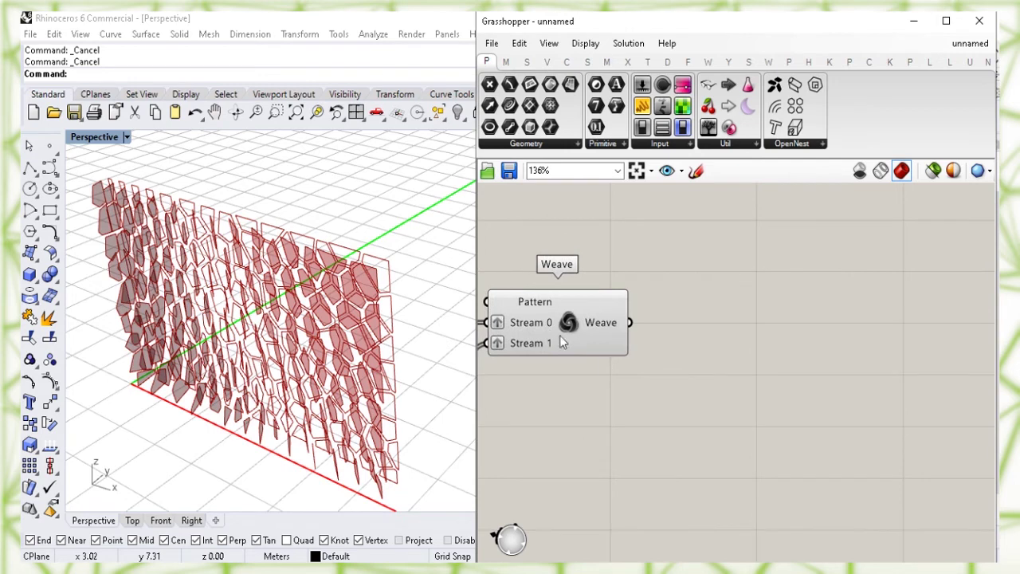
right_click(568, 323)
left_click(611, 354)
left_click(592, 397)
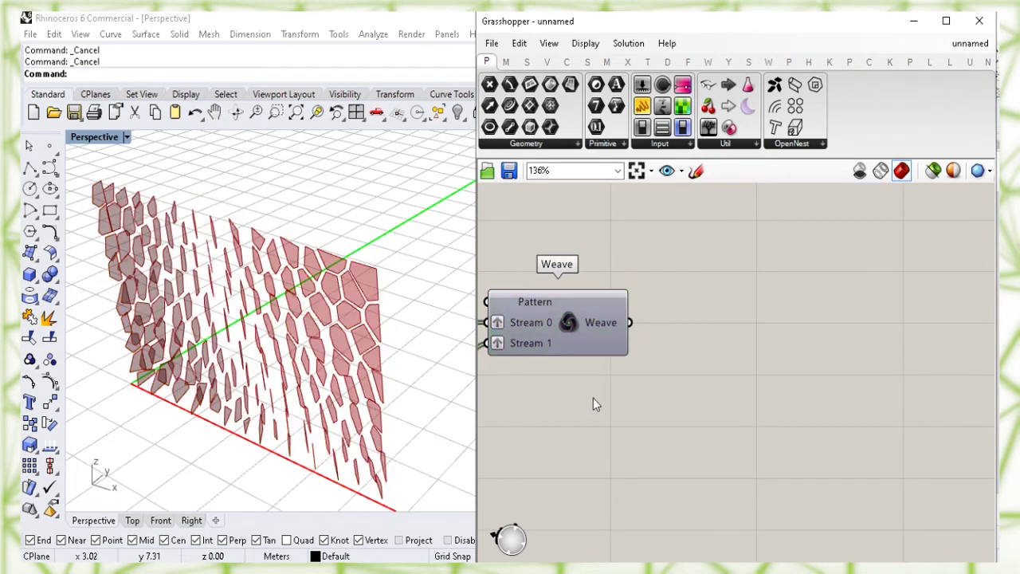
- Add a Loft component next to Weave and connect the Weave output to its Curves input
double_click(763, 337)
type("lo")
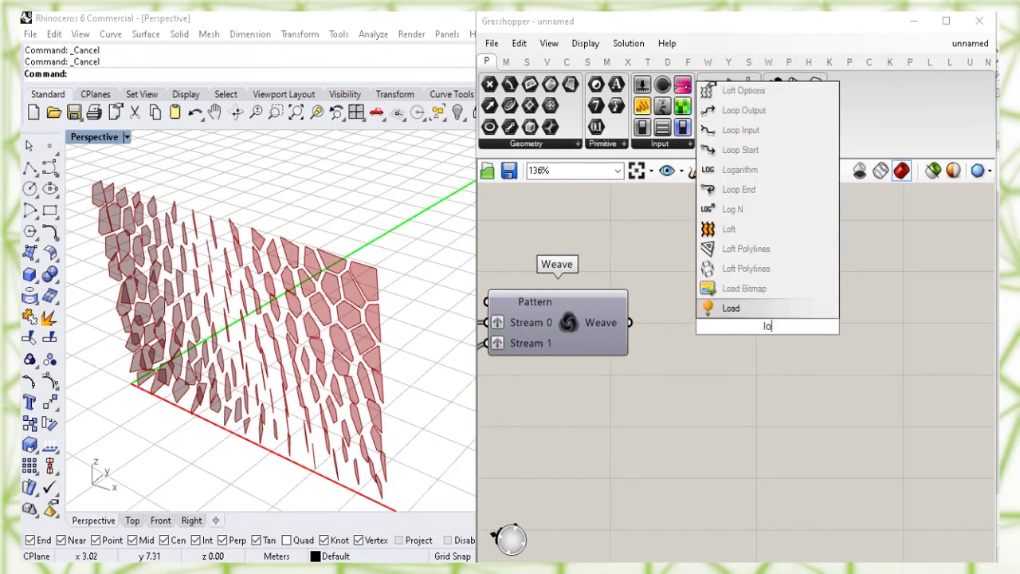
type("ft")
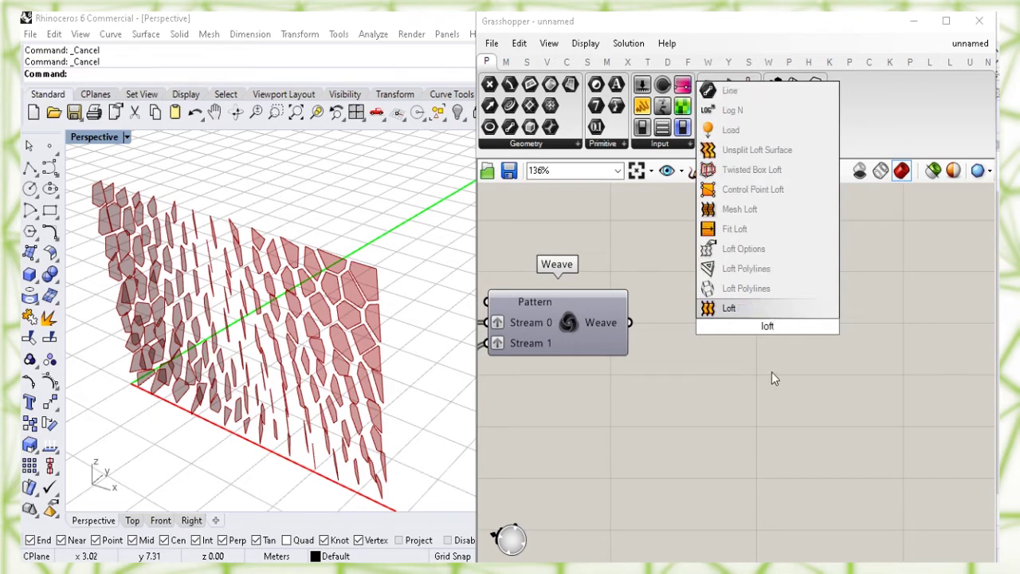
left_click(765, 309)
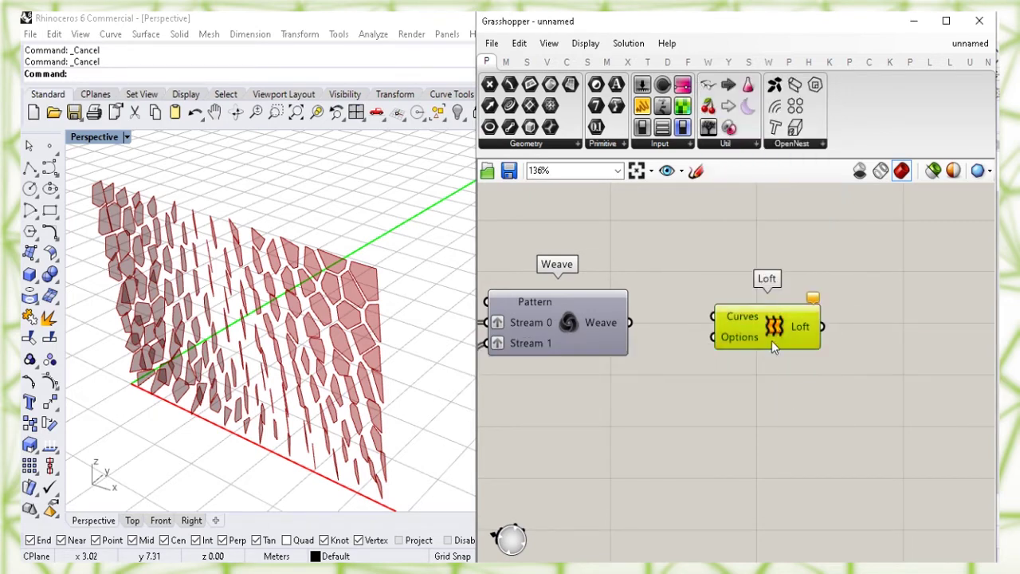
left_click(671, 292)
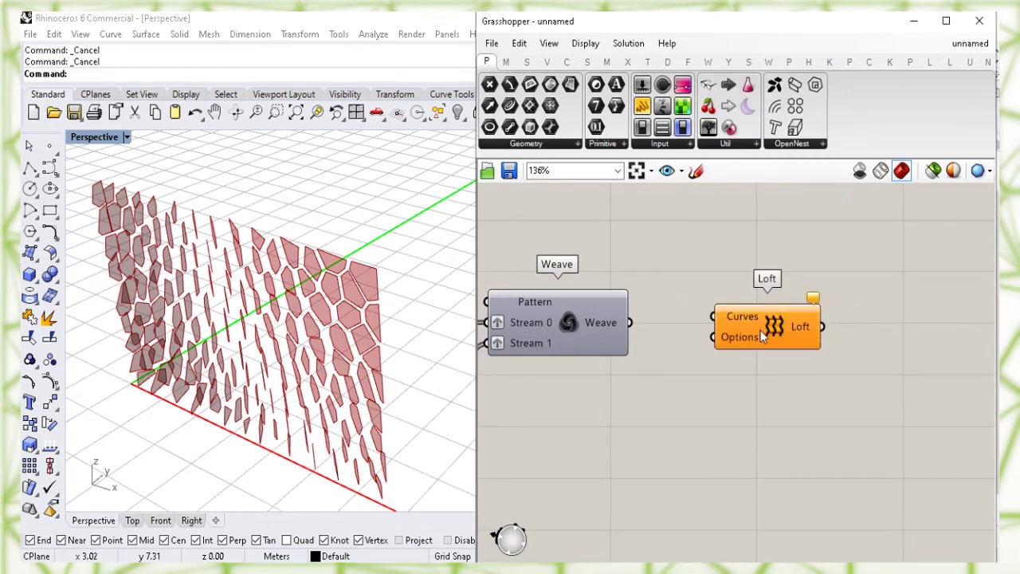
left_click_drag(760, 334, 724, 346)
left_click_drag(634, 321, 667, 333)
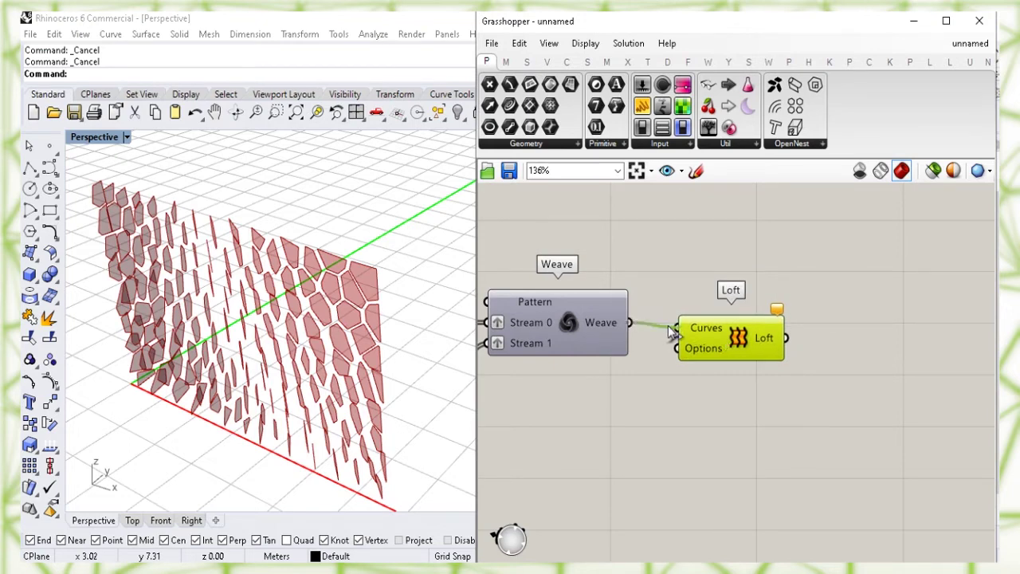
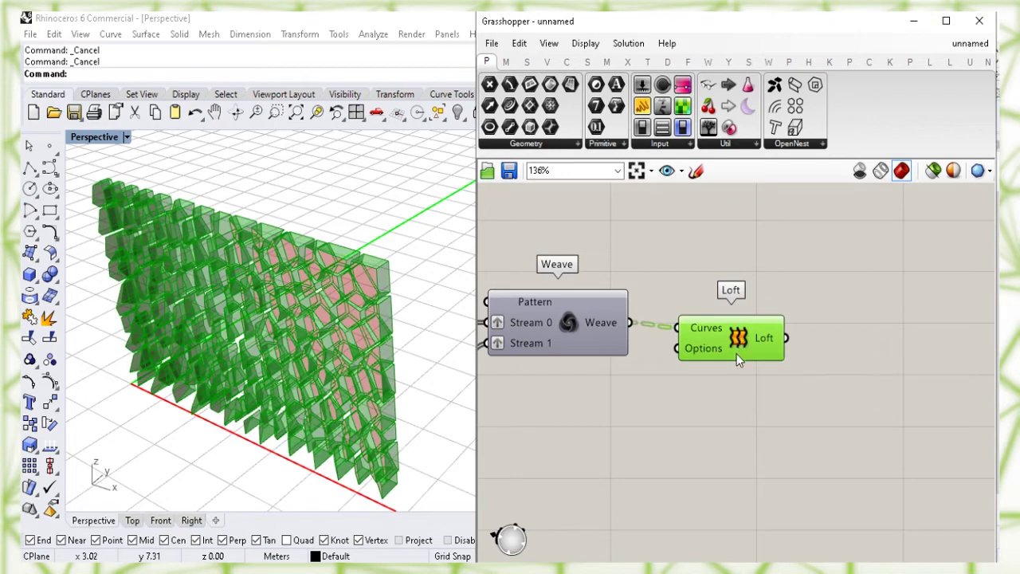
left_click_drag(736, 353, 712, 348)
left_click(706, 392)
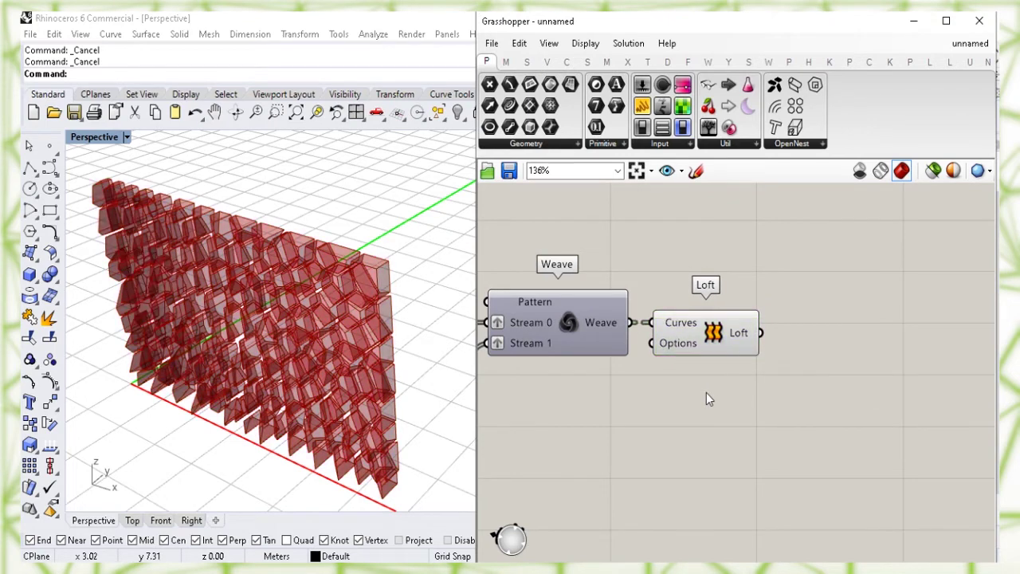
- Move the Boundary Surfaces component along the canvas to sit directly beneath Loft
right_click_drag(599, 425, 710, 404)
scroll(706, 405, "down", 2)
scroll(706, 416, "down", 2)
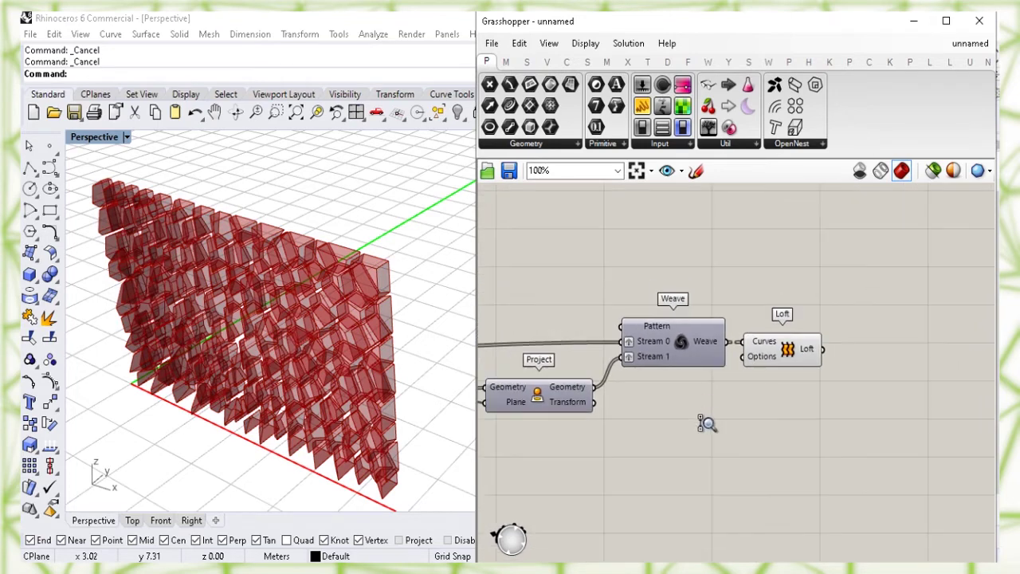
right_click_drag(567, 462, 763, 423)
right_click_drag(603, 444, 753, 429)
left_click(606, 404)
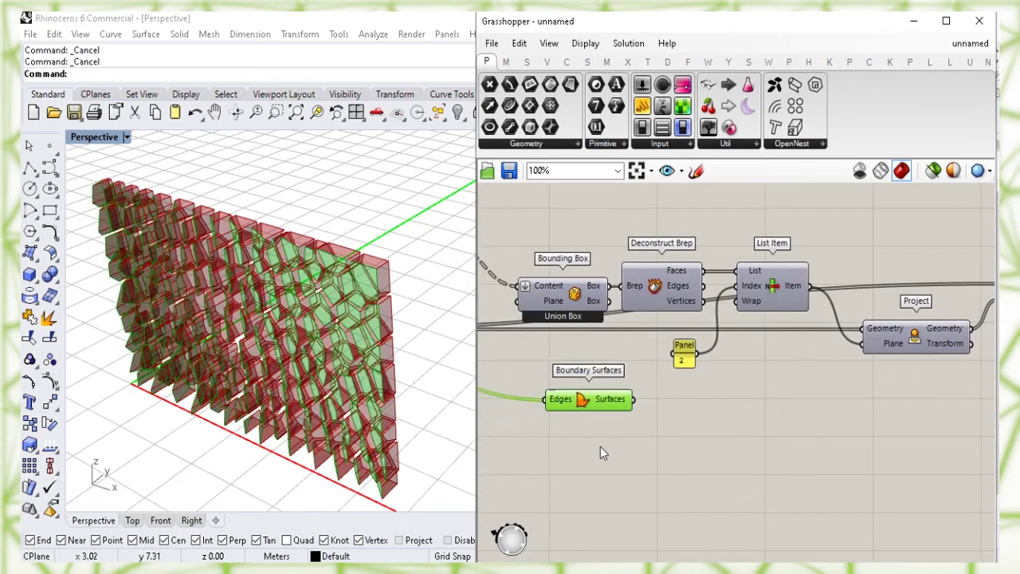
left_click_drag(596, 401, 914, 431)
right_click_drag(925, 367, 623, 373)
left_click_drag(615, 441, 867, 377)
right_click_drag(906, 419, 797, 439)
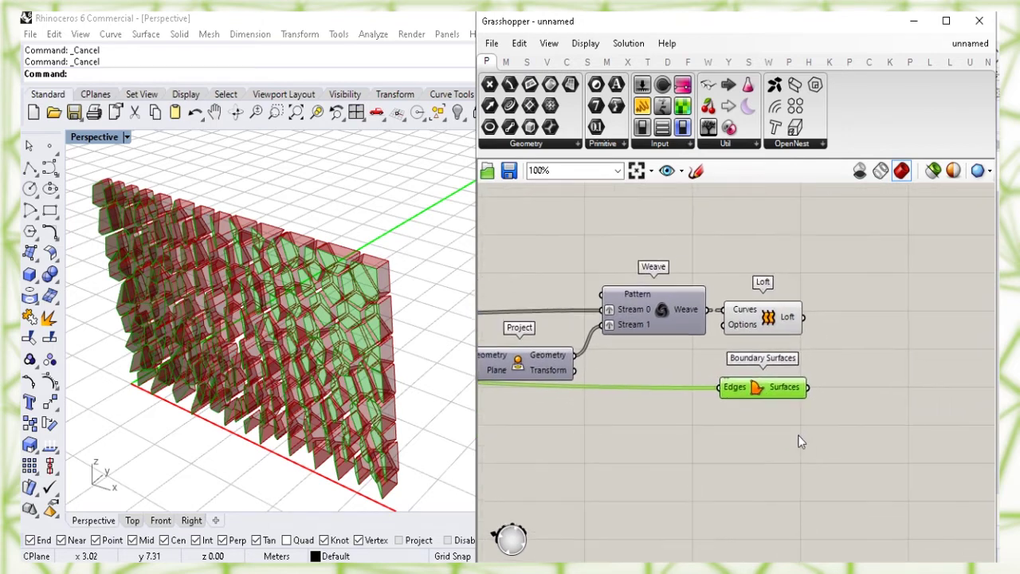
- Shift Loft and Boundary Surfaces together farther away from the Weave component
left_click(776, 326, "shift")
left_click_drag(776, 327, 890, 328)
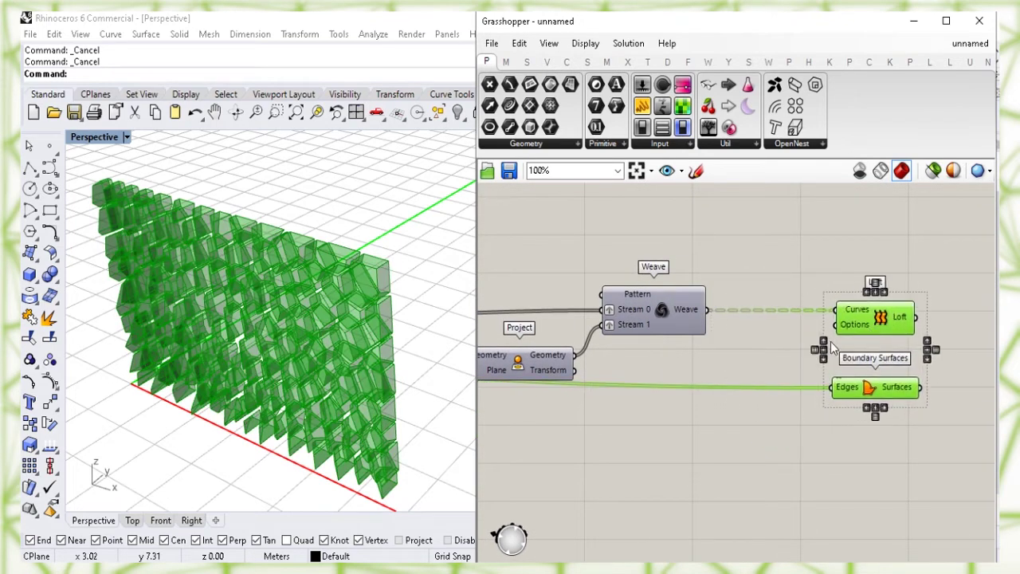
left_click(780, 353)
- Turn on the List Item component's preview to show the selected bounding-box face
right_click_drag(671, 366, 859, 387)
scroll(710, 294, "up", 1)
left_click(706, 427)
left_click(537, 359)
right_click(541, 362)
left_click(566, 391)
left_click(666, 291)
- Add a Surface Split component on the canvas above Project
right_click_drag(670, 286, 656, 313)
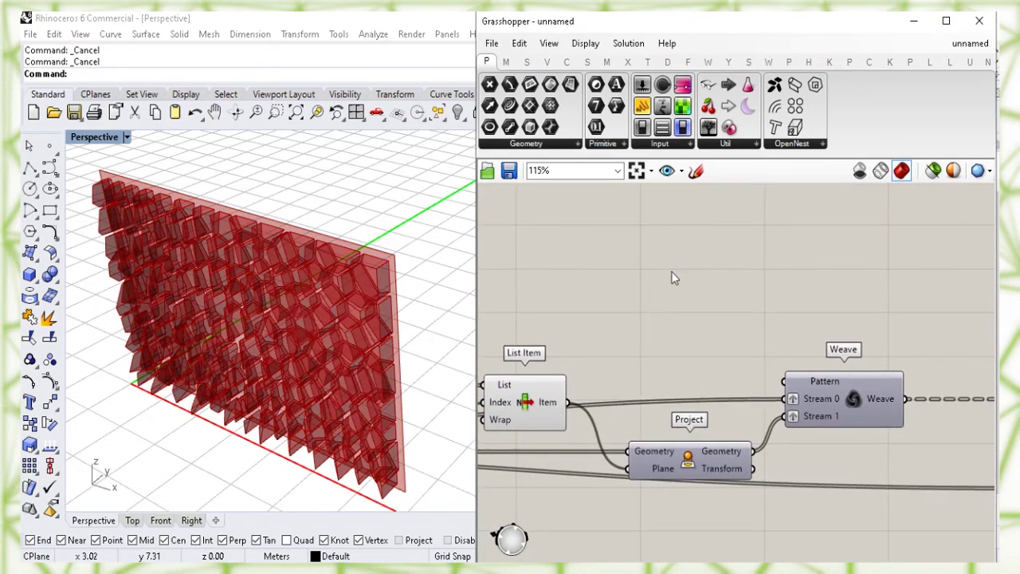
double_click(667, 298)
type("s")
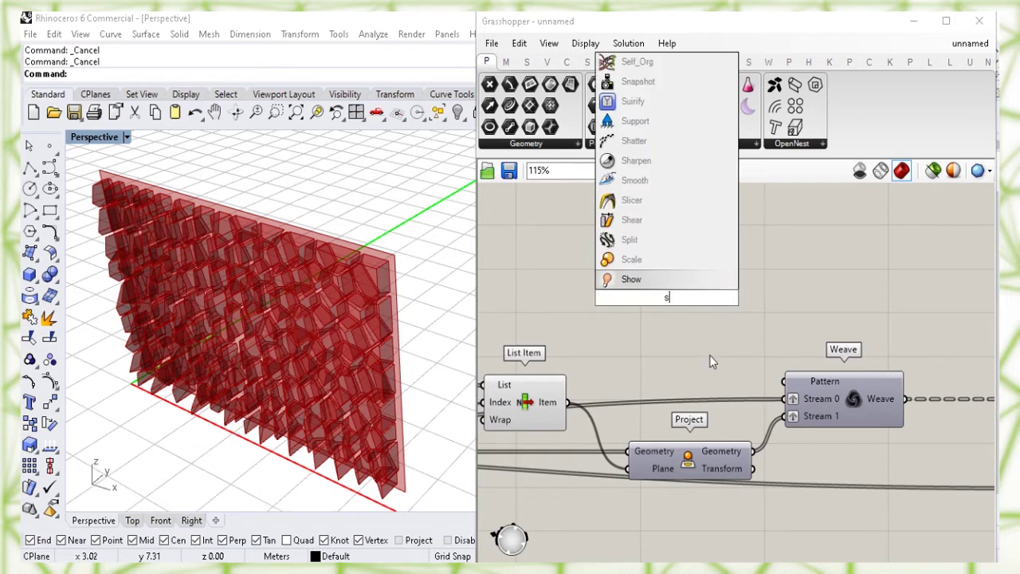
type("urface ")
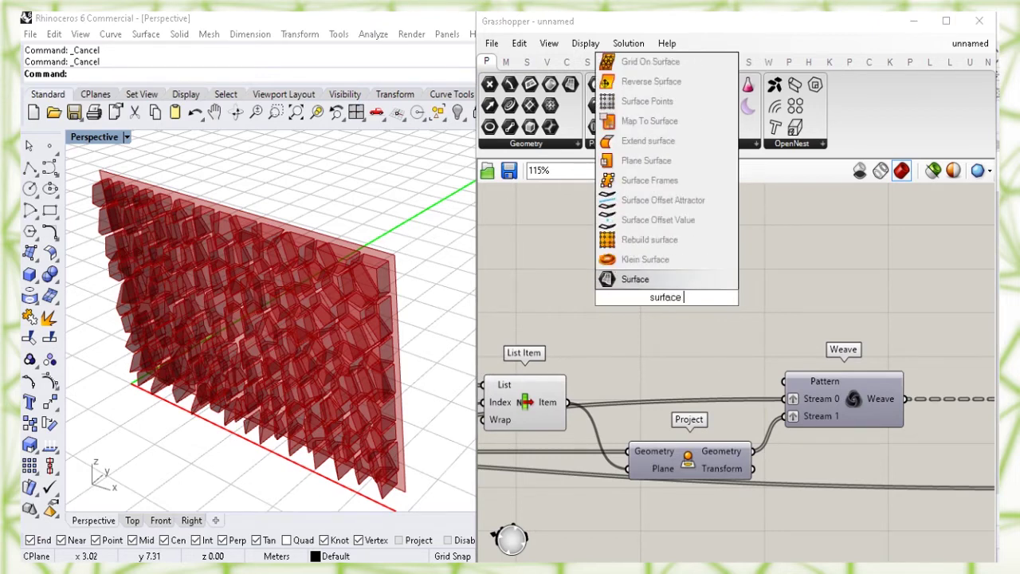
type("spl")
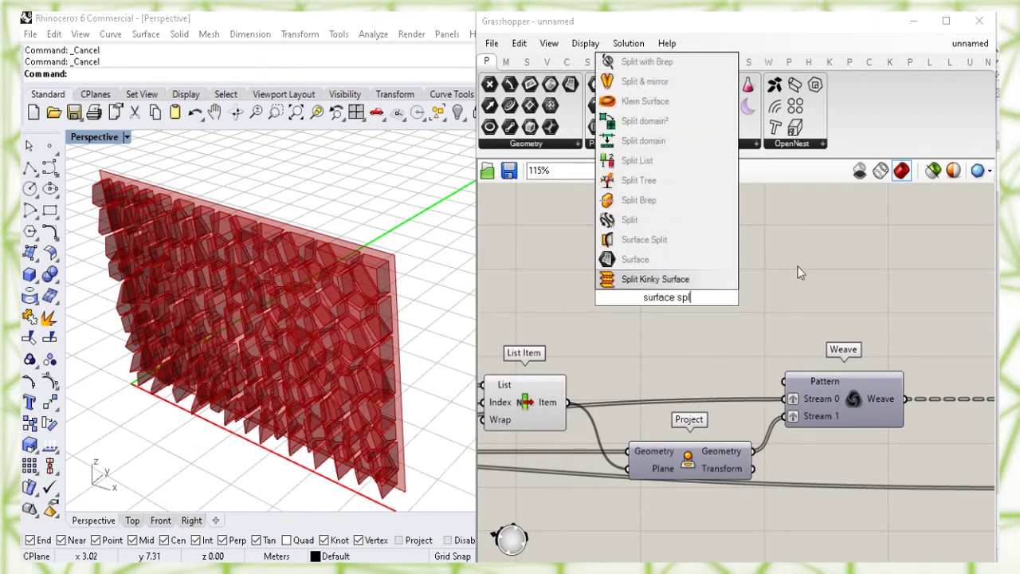
left_click(715, 244)
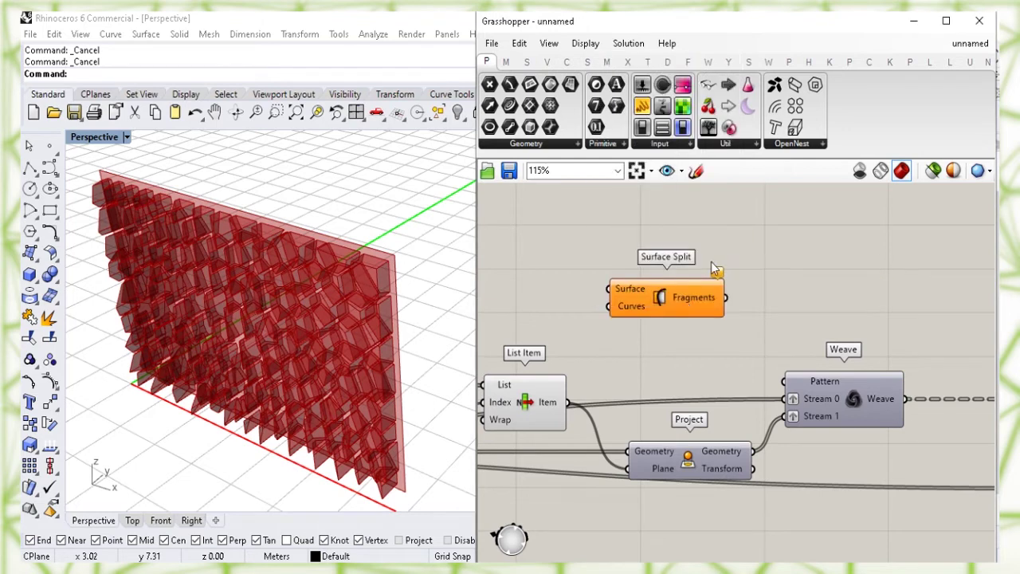
- Connect List Item's Item output to Surface Split's Surface input and turn off the List Item component's preview
left_click(534, 380)
left_click_drag(568, 401, 701, 261)
left_click(702, 287)
left_click(680, 327)
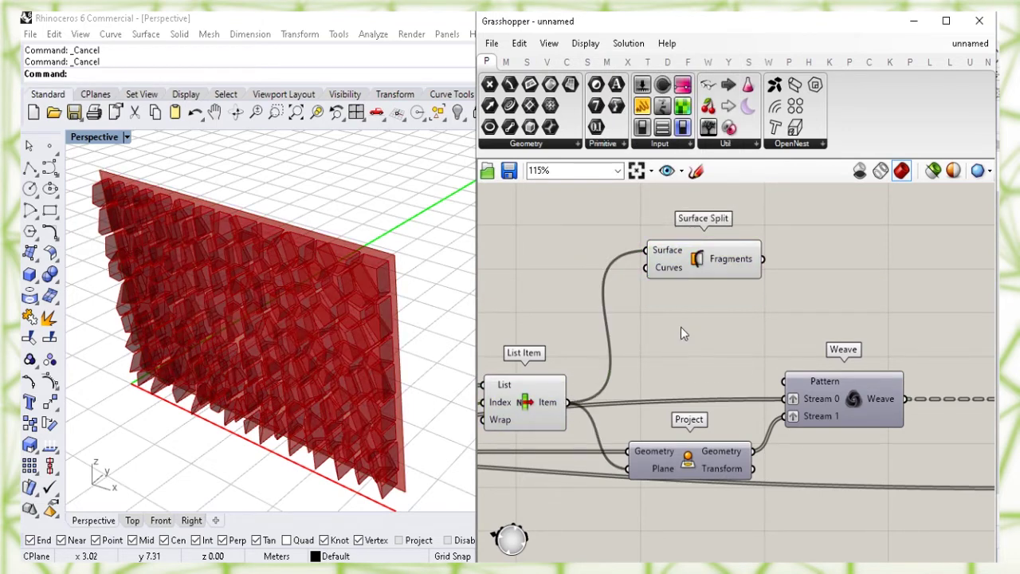
left_click(521, 398)
right_click(521, 399)
left_click(553, 425)
left_click(670, 289)
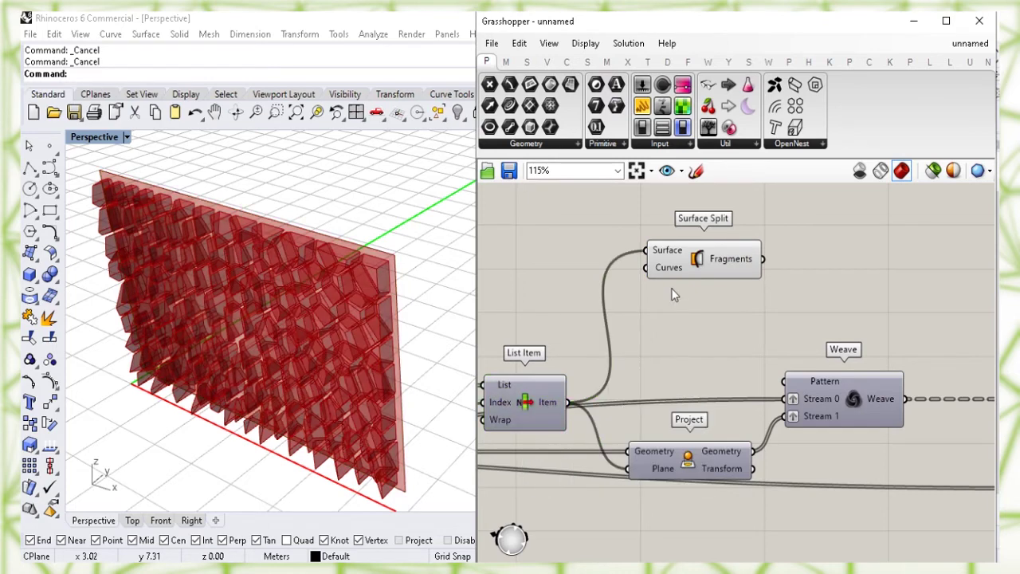
- Preview the Project component's outlines briefly to check the splitting curves, and hide them again
left_click_drag(690, 462, 670, 455)
right_click(668, 454)
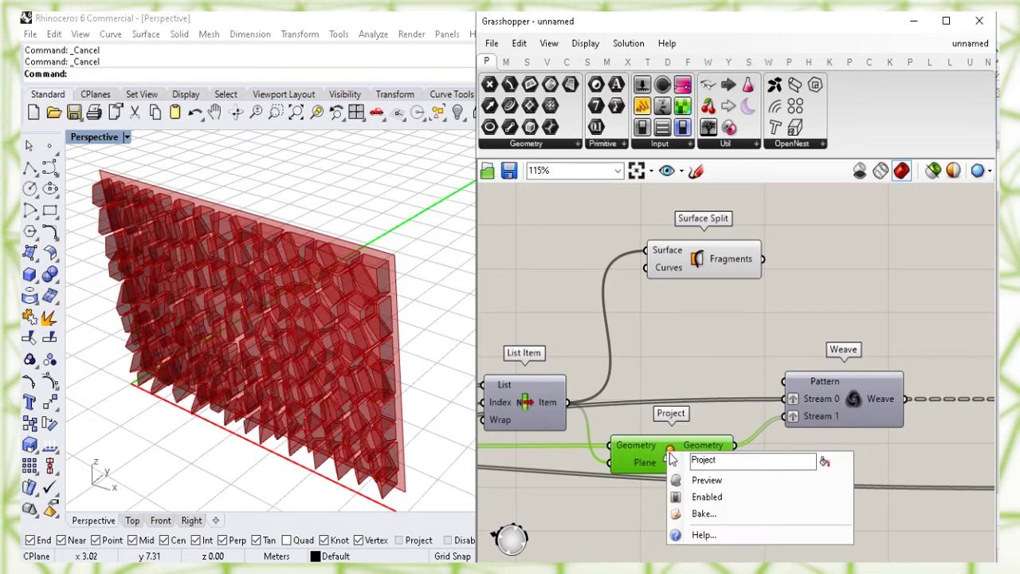
left_click(717, 482)
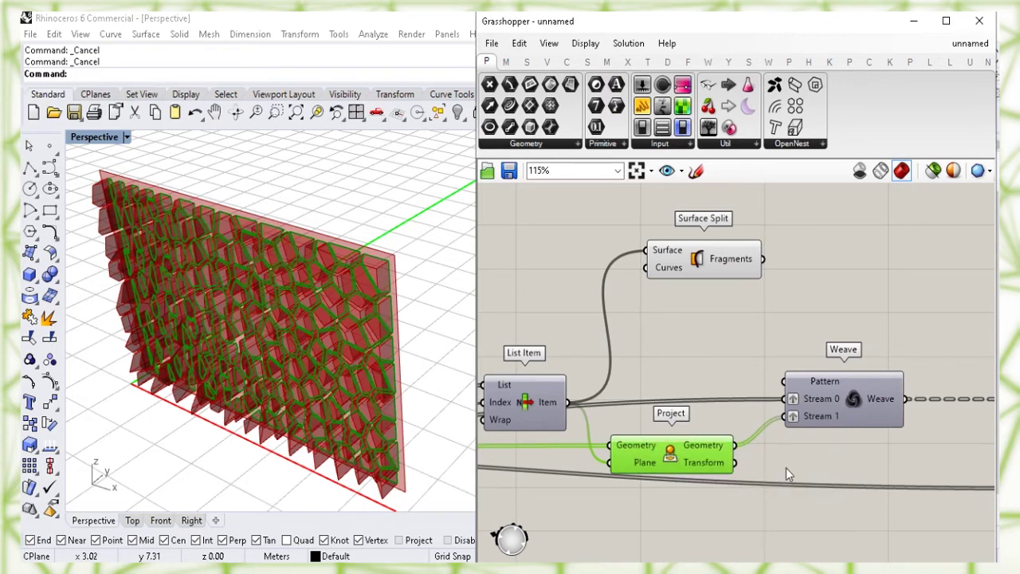
right_click(669, 456)
left_click(687, 481)
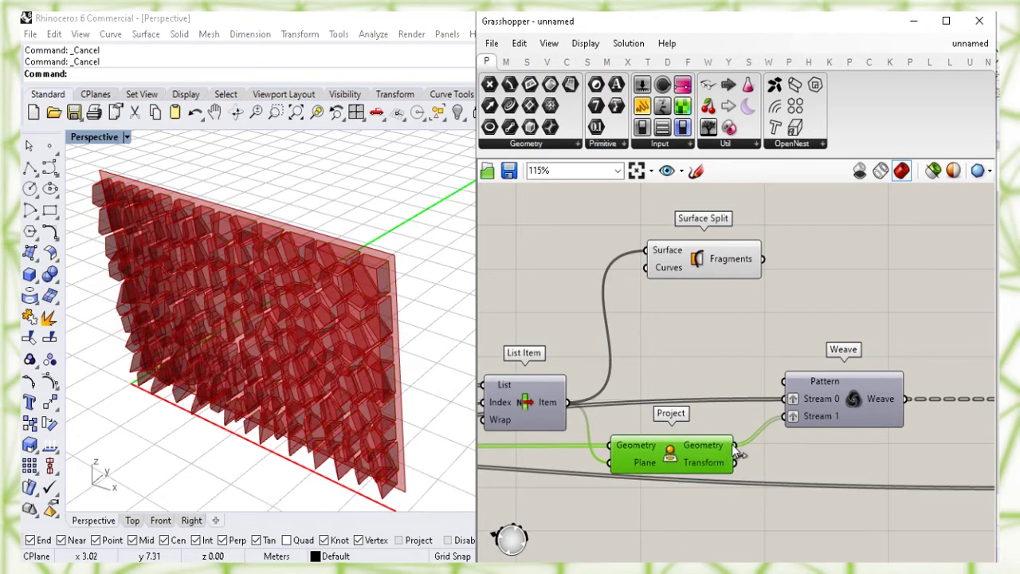
- Connect Project's Geometry output to Surface Split's Curves input and inspect the split surface
left_click_drag(735, 445, 648, 273)
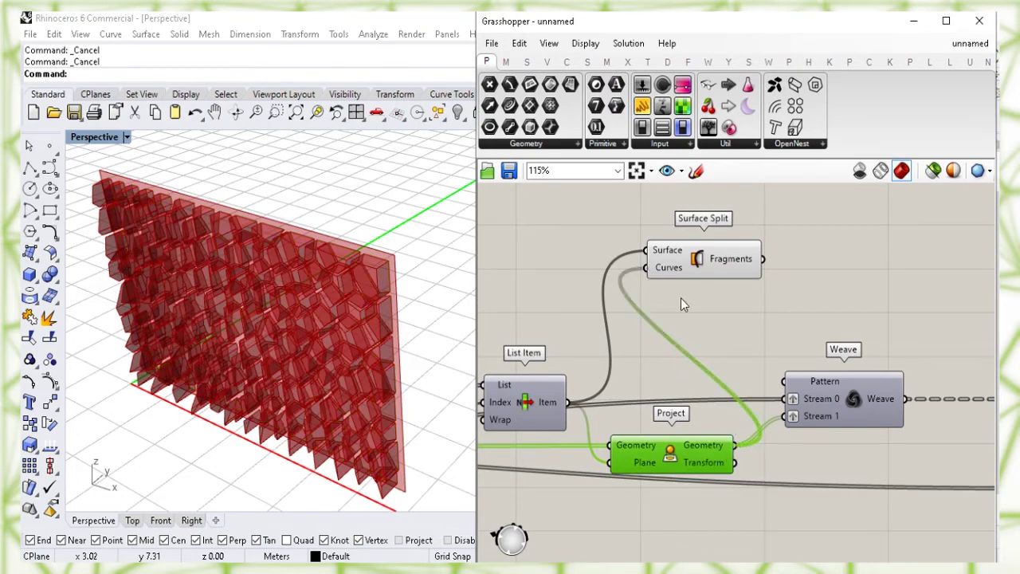
left_click(698, 258)
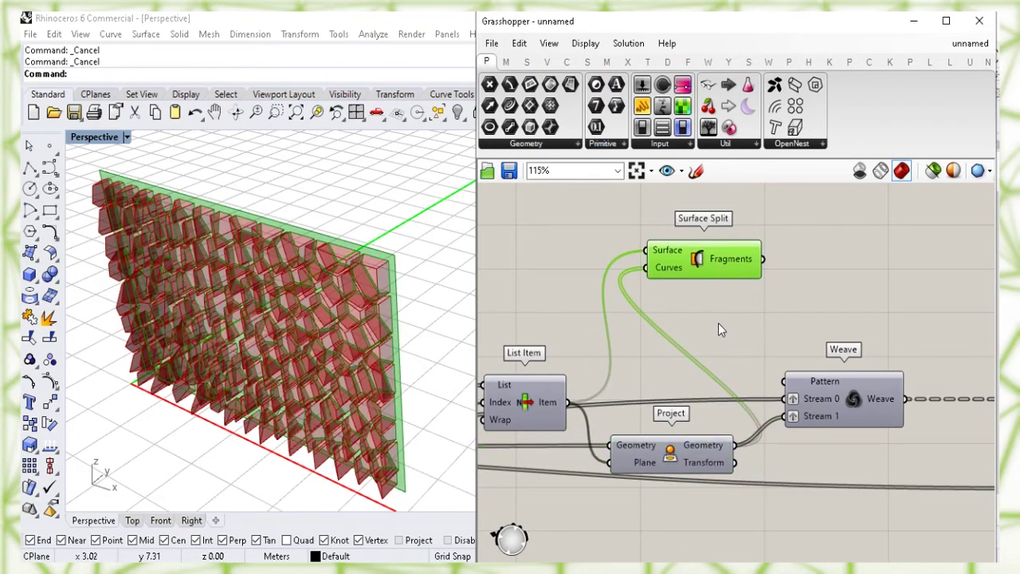
left_click(718, 323)
- Move the Surface Split component closer to above Weave, away from List Item
right_click_drag(765, 302, 729, 353)
scroll(780, 342, "up", 1)
left_click_drag(678, 313, 761, 305)
right_click_drag(883, 327, 690, 367)
left_click(695, 280)
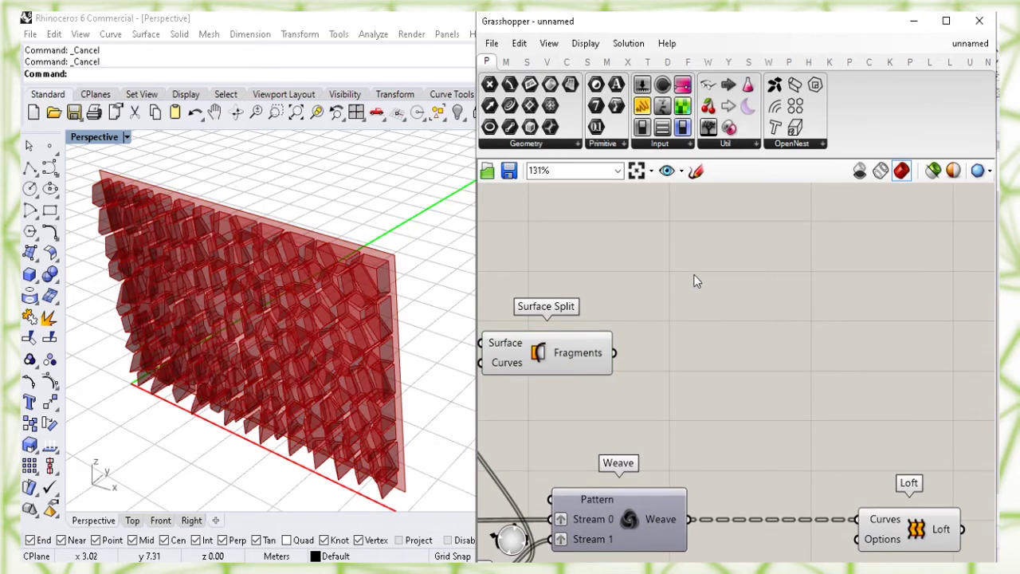
- Add an Area component above Surface Split and connect the Fragments output to its Geometry input
double_click(693, 271)
type("a")
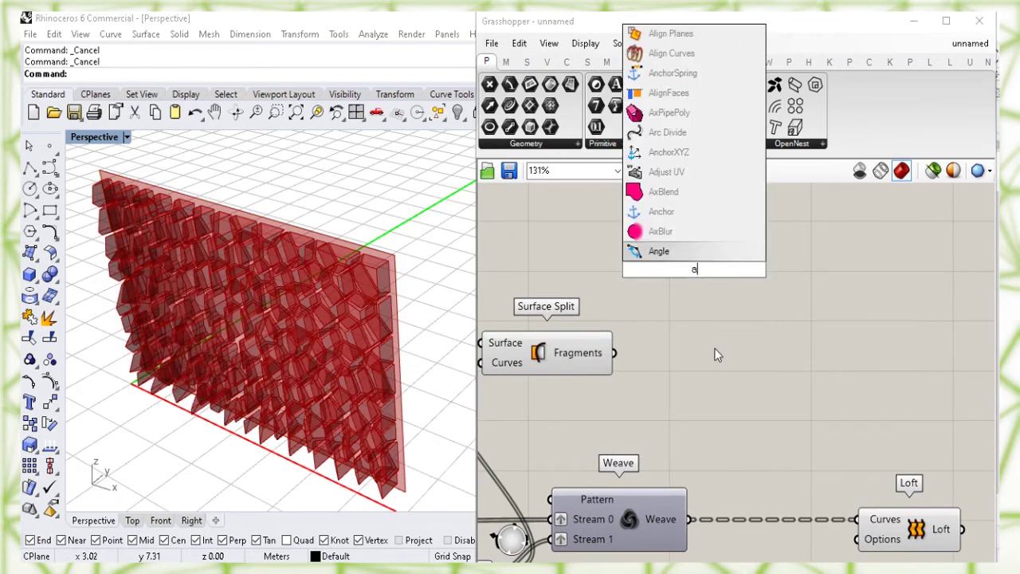
type("rea")
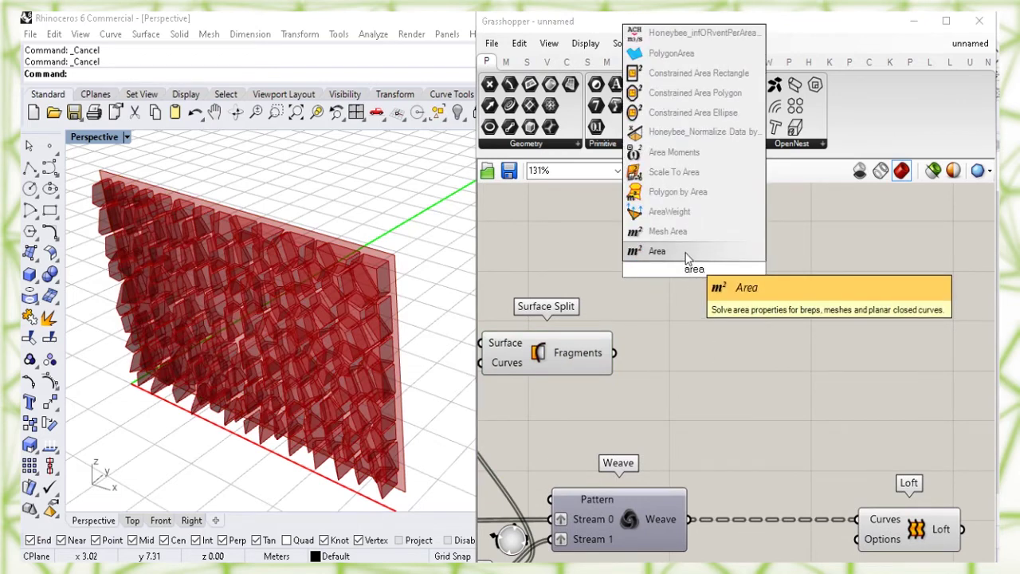
left_click(709, 252)
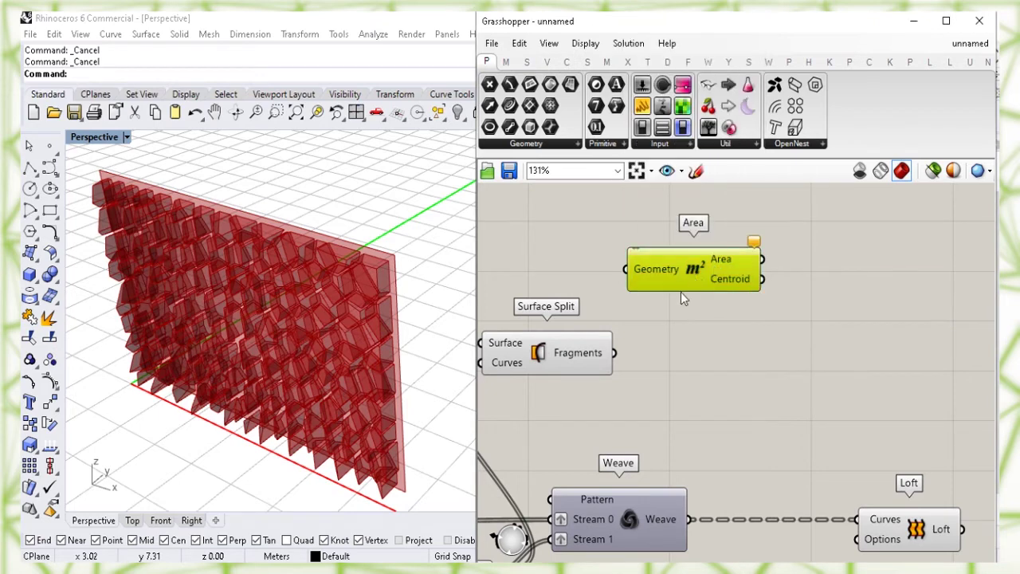
left_click_drag(680, 288, 687, 294)
left_click(636, 390)
left_click_drag(618, 355, 634, 274)
left_click(705, 293)
left_click(702, 331)
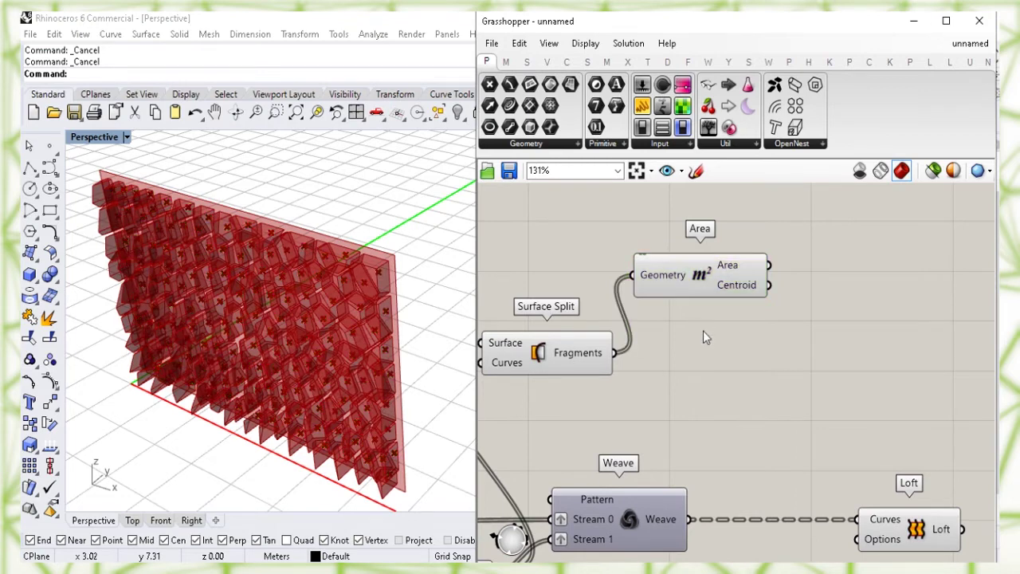
- Add a Sort List component, connecting Area's Area output to Keys and Surface Split's Fragments output to Values A
mouse_move(731, 272)
double_click(809, 355)
type("so")
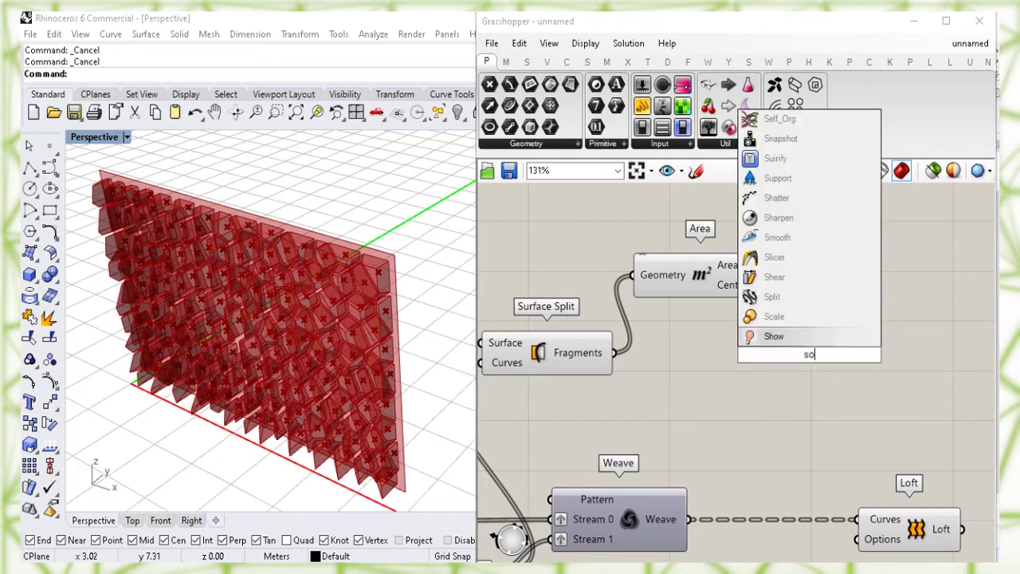
type("rt")
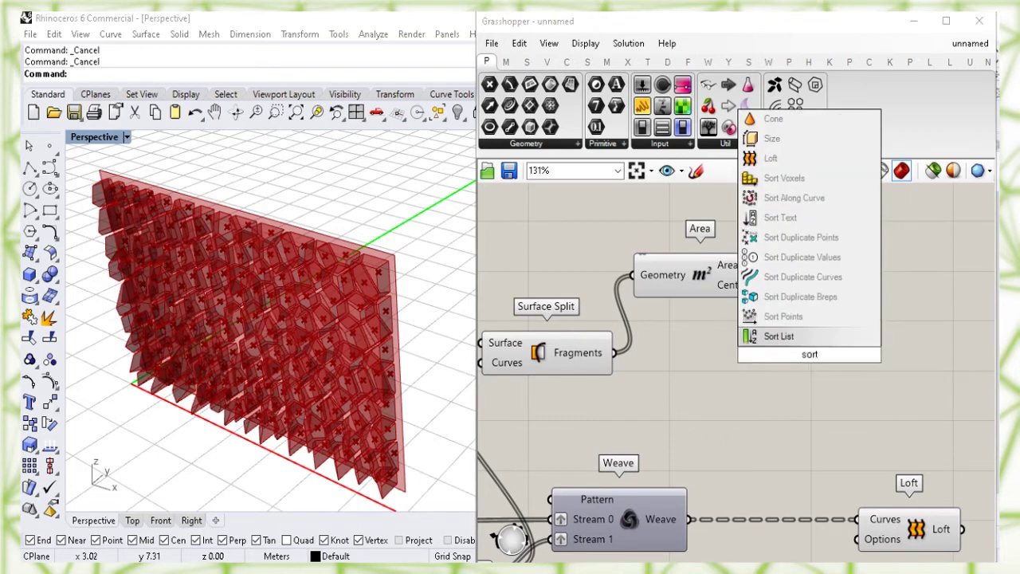
left_click(837, 340)
left_click_drag(795, 360, 854, 351)
left_click(813, 275)
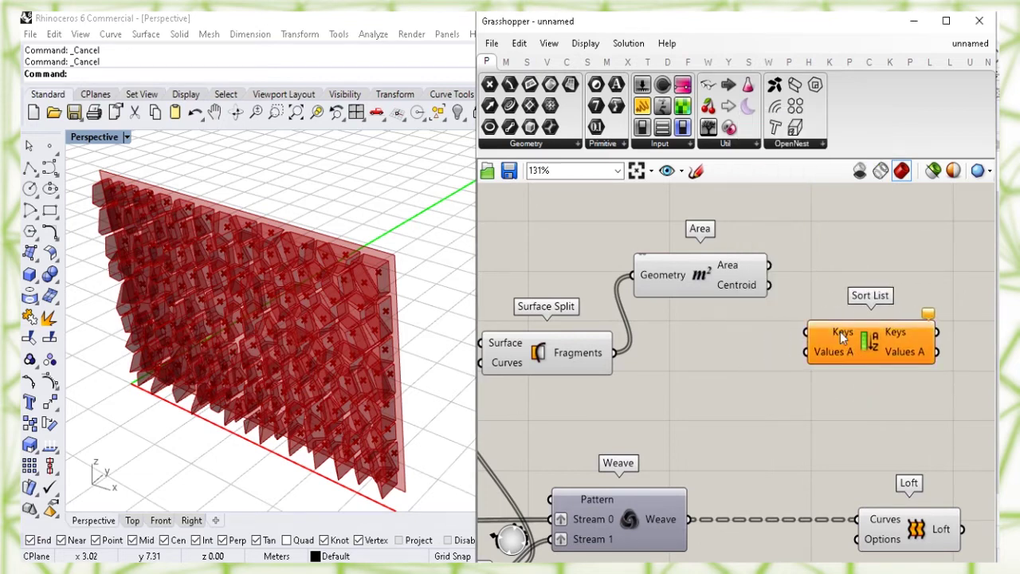
left_click_drag(770, 265, 855, 345)
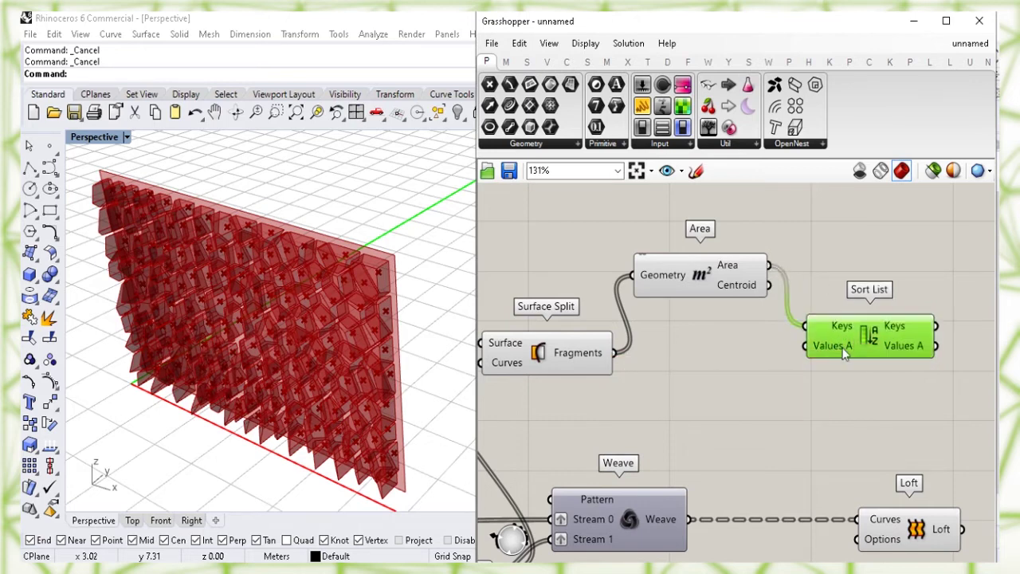
left_click_drag(617, 354, 846, 355)
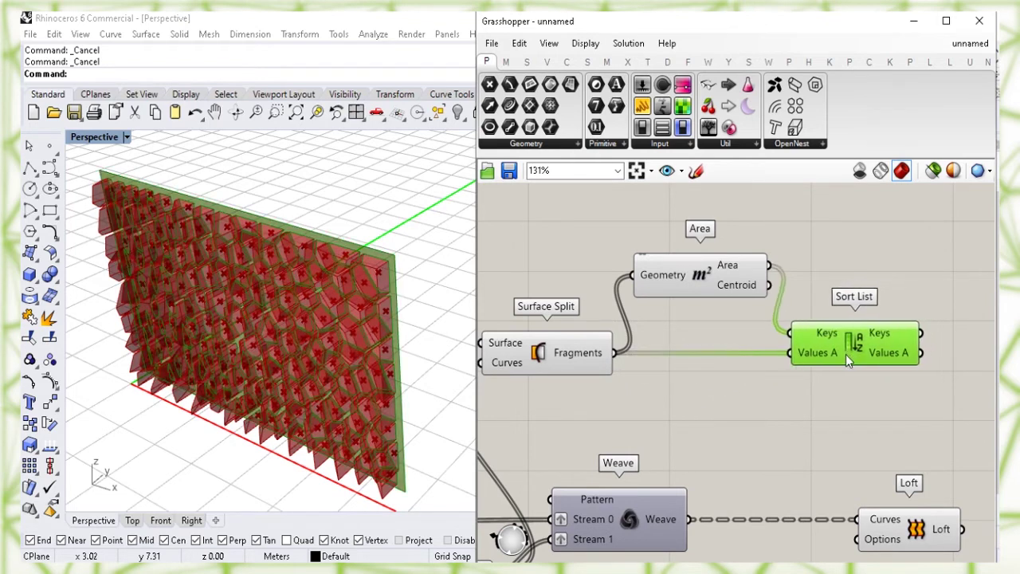
left_click(816, 404)
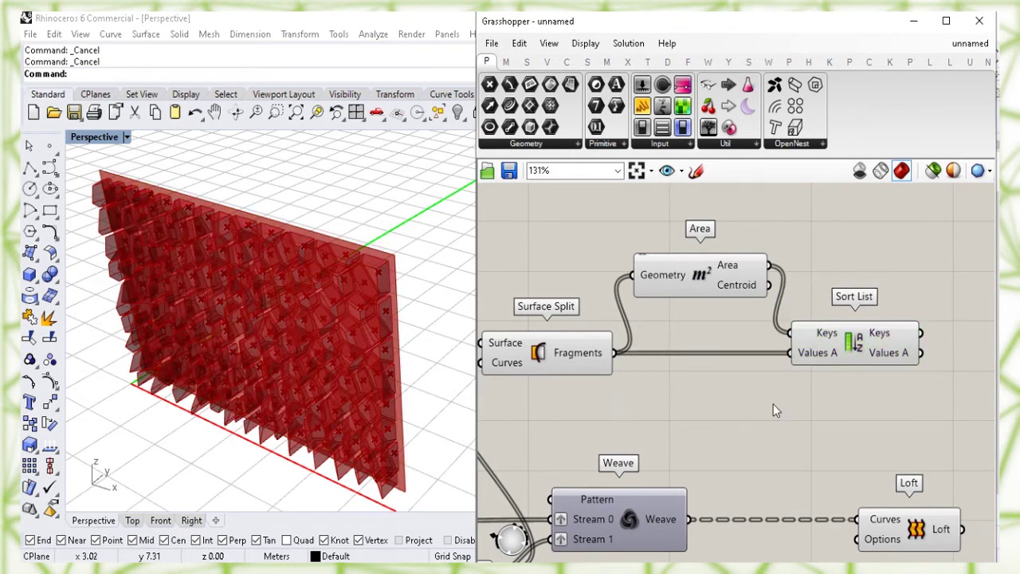
- Turn off the preview of the Surface Split, Area and Sort List components
left_click_drag(835, 395, 581, 257)
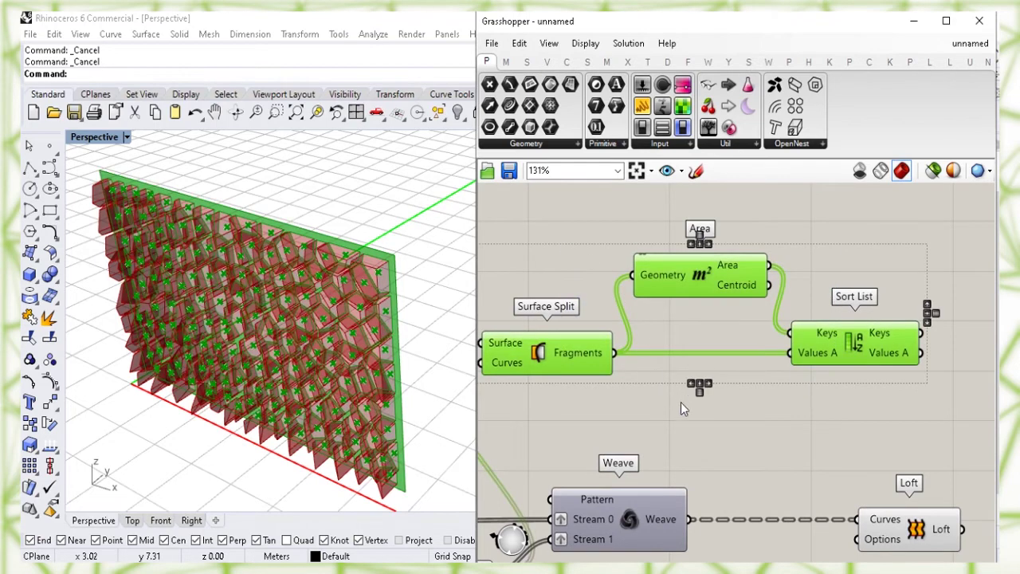
right_click(807, 226)
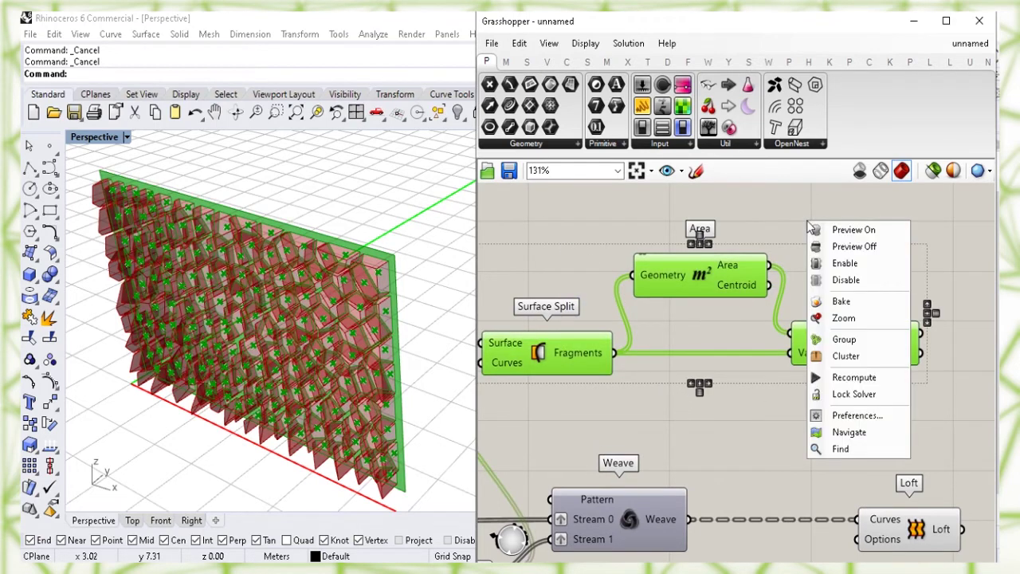
left_click(883, 248)
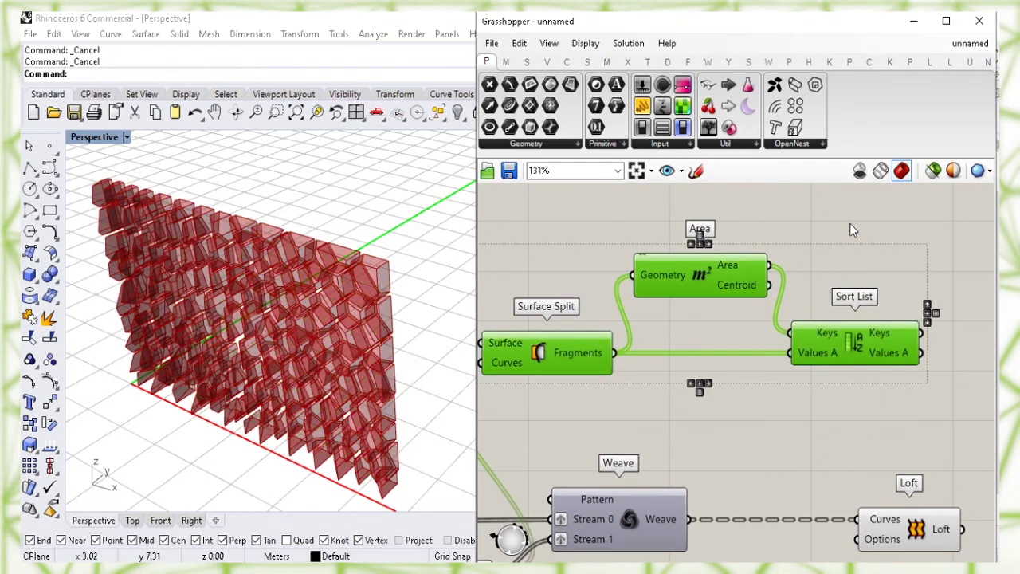
left_click(859, 408)
- Add a Reverse List component beside Sort List and connect the sorted Values A output to its List input
right_click_drag(907, 419, 603, 389)
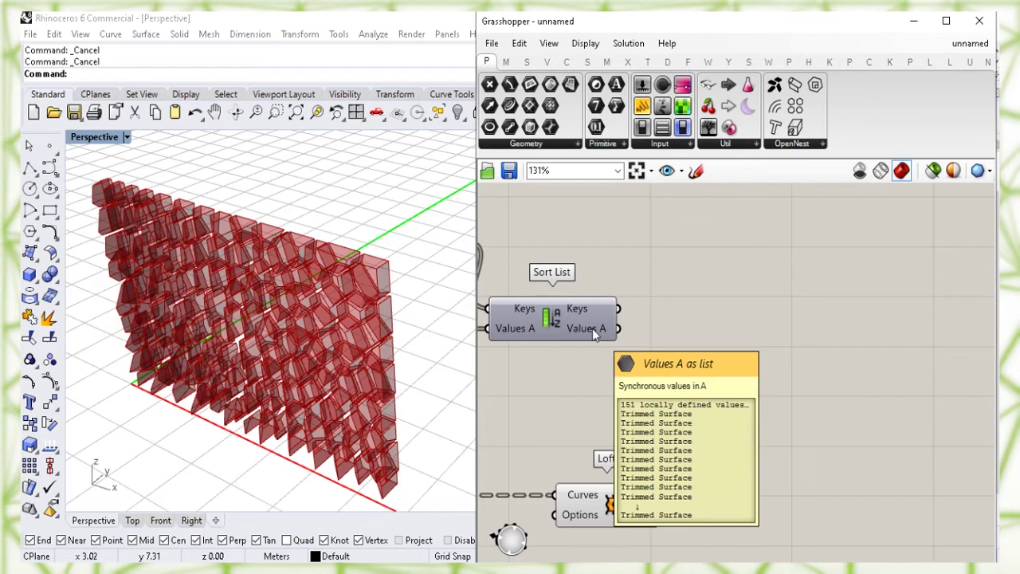
double_click(725, 333)
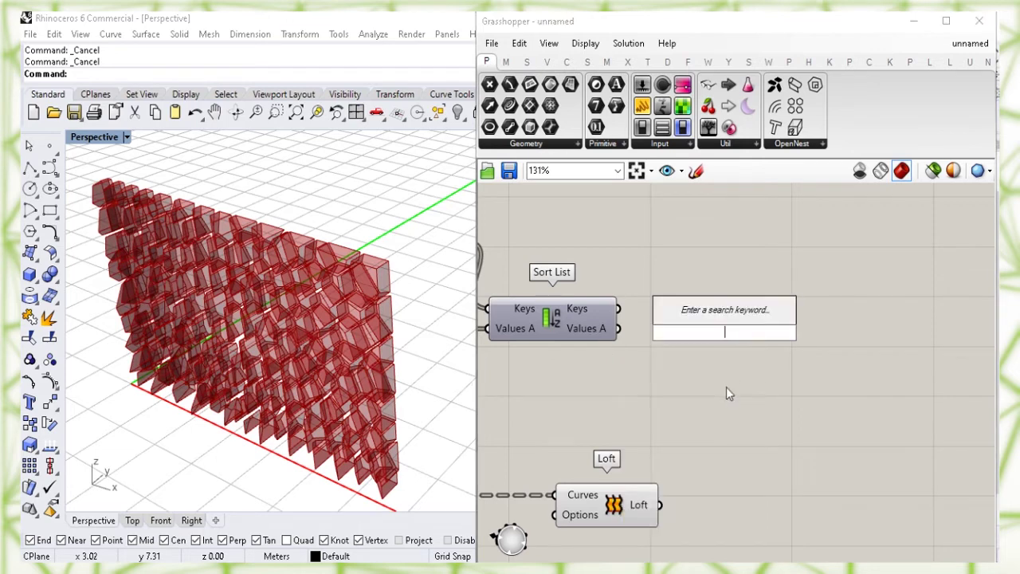
type("re")
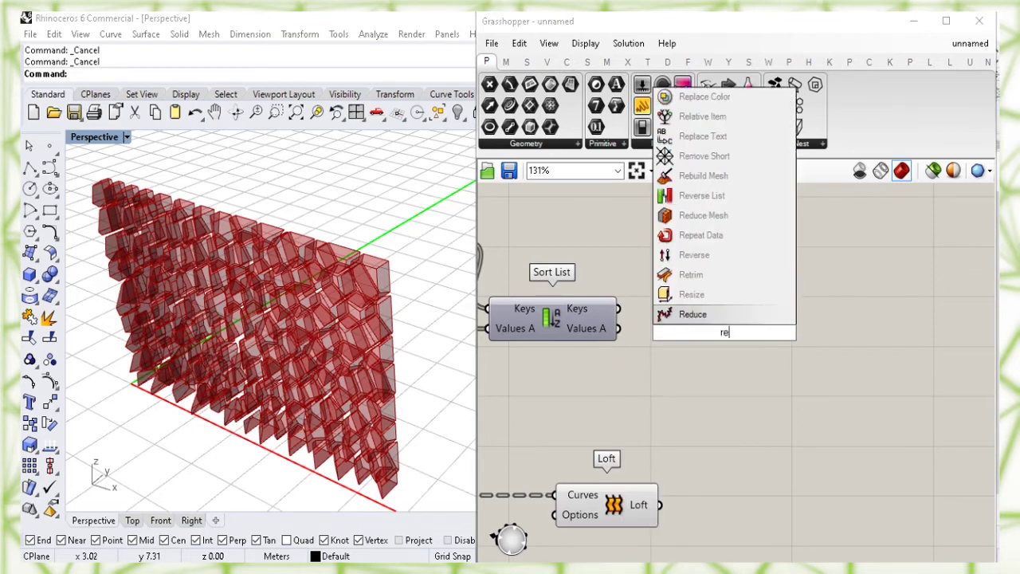
type("v")
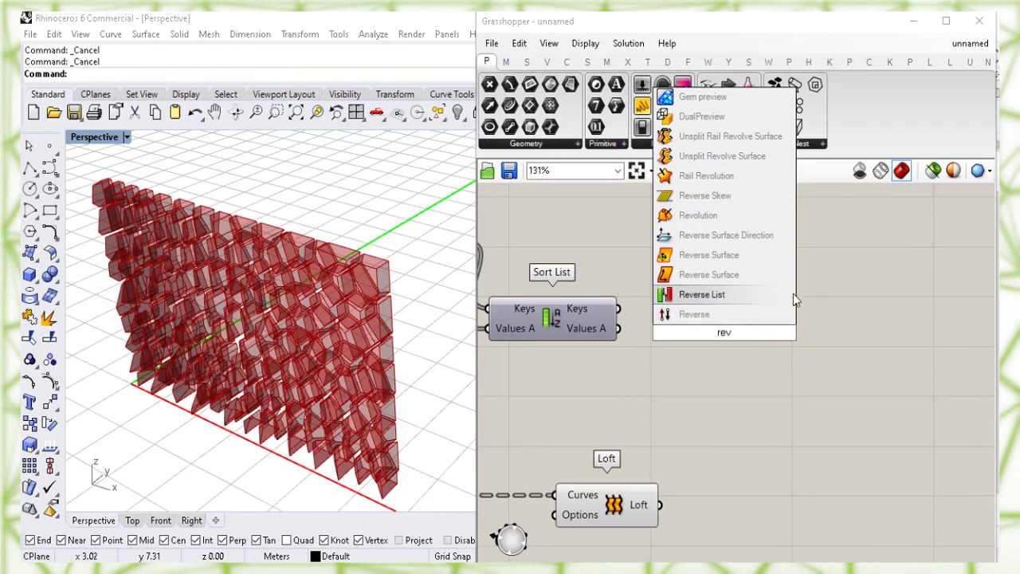
left_click(767, 296)
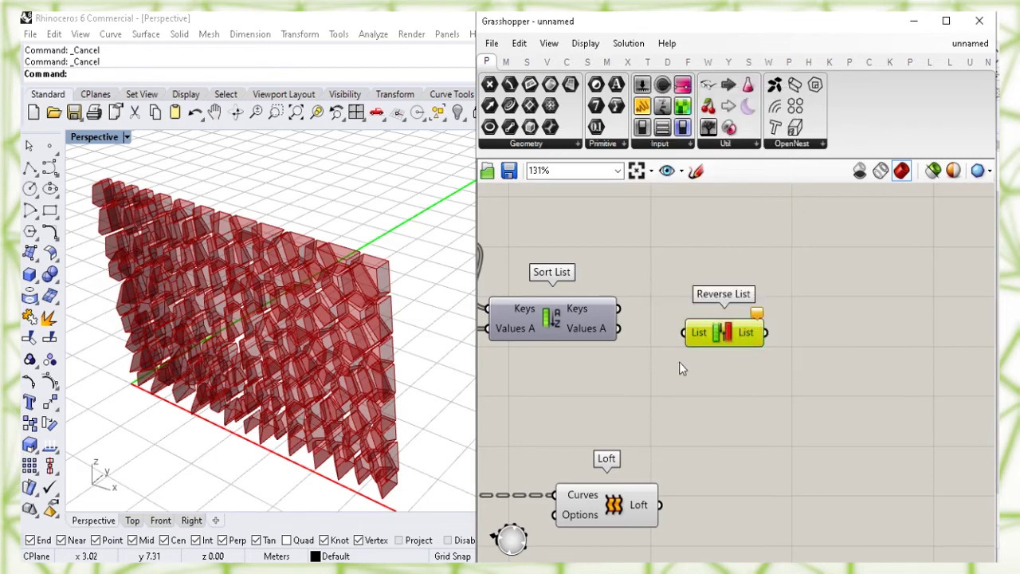
left_click_drag(618, 328, 672, 335)
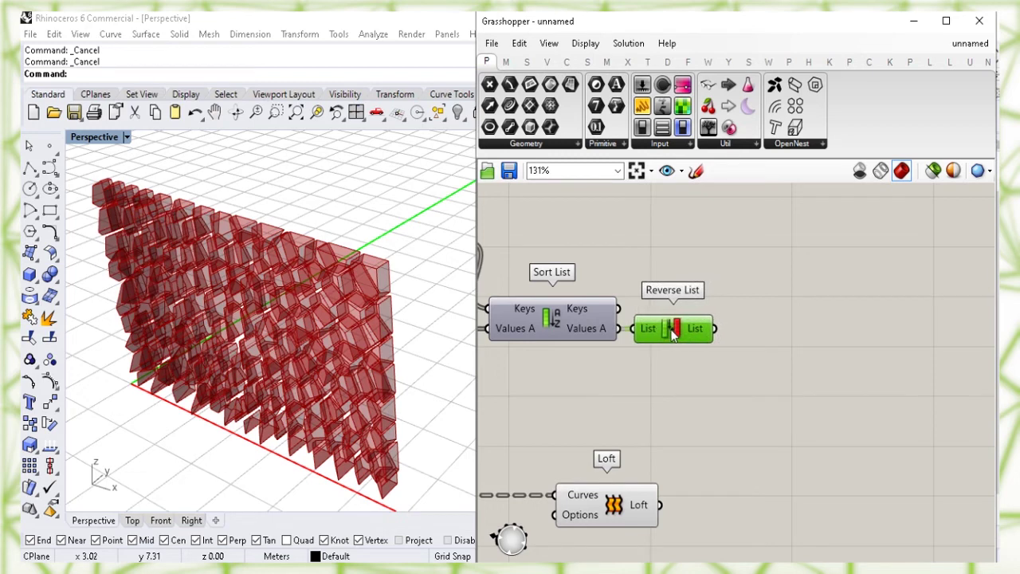
- Add a List Item component beside Reverse List and connect the reversed list to its List input
double_click(818, 347)
type("li")
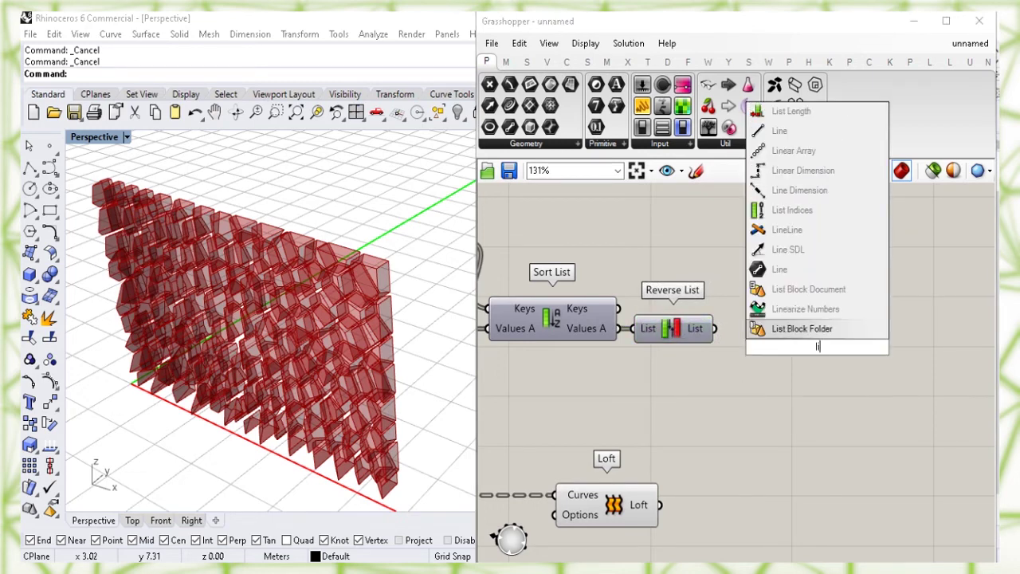
type("st item")
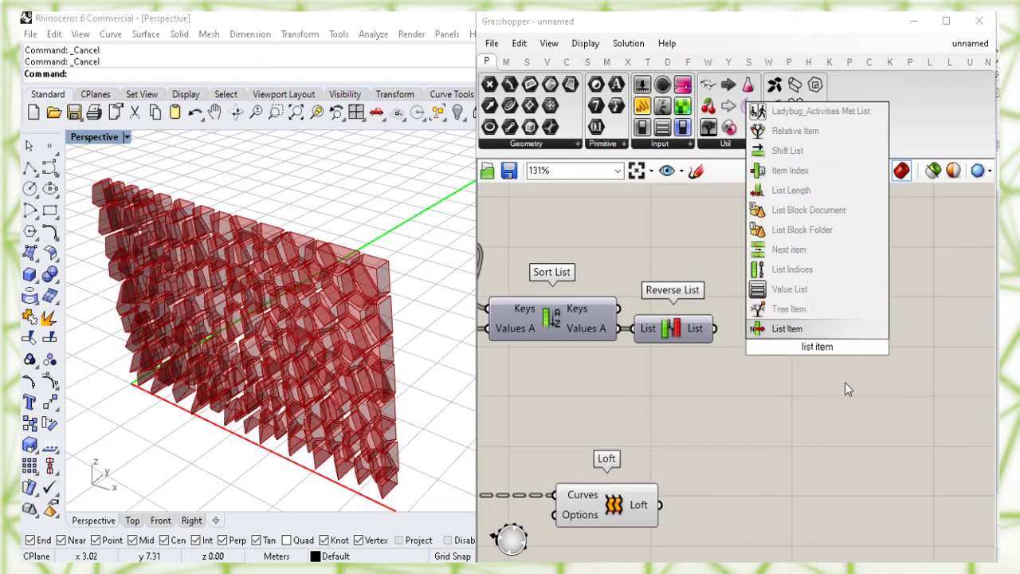
left_click(835, 335)
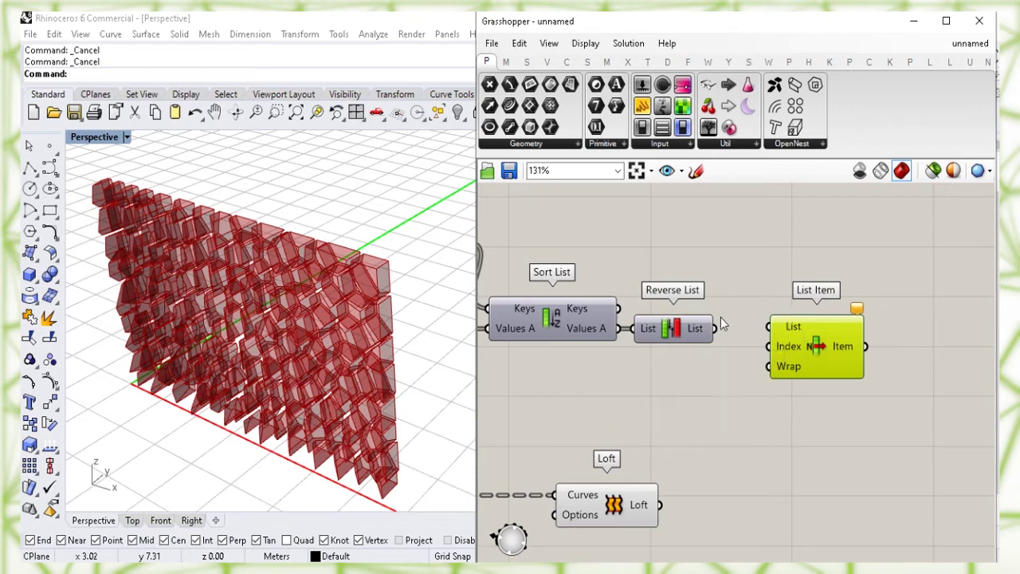
left_click_drag(717, 328, 767, 327)
left_click_drag(823, 345, 797, 347)
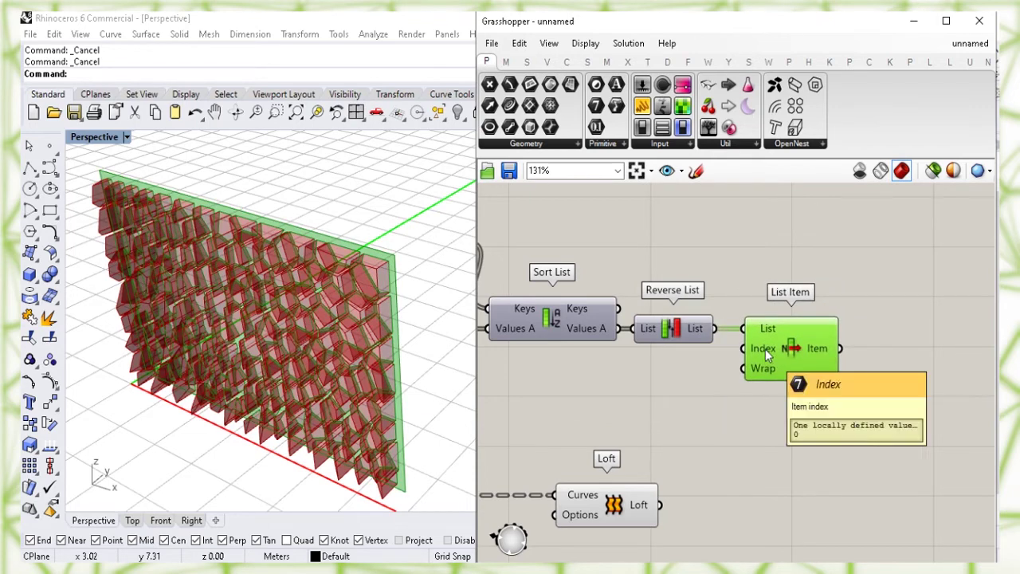
left_click(756, 424)
- Move the Loft and Boundary Surfaces components over so they line up below List Item
right_click_drag(757, 439, 740, 362)
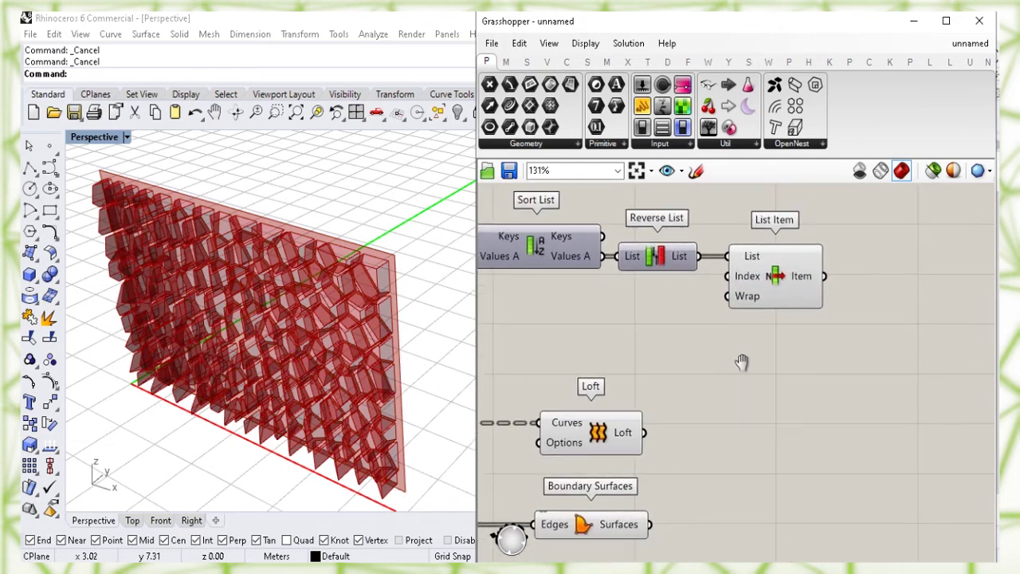
left_click_drag(718, 537, 781, 431)
left_click(846, 358)
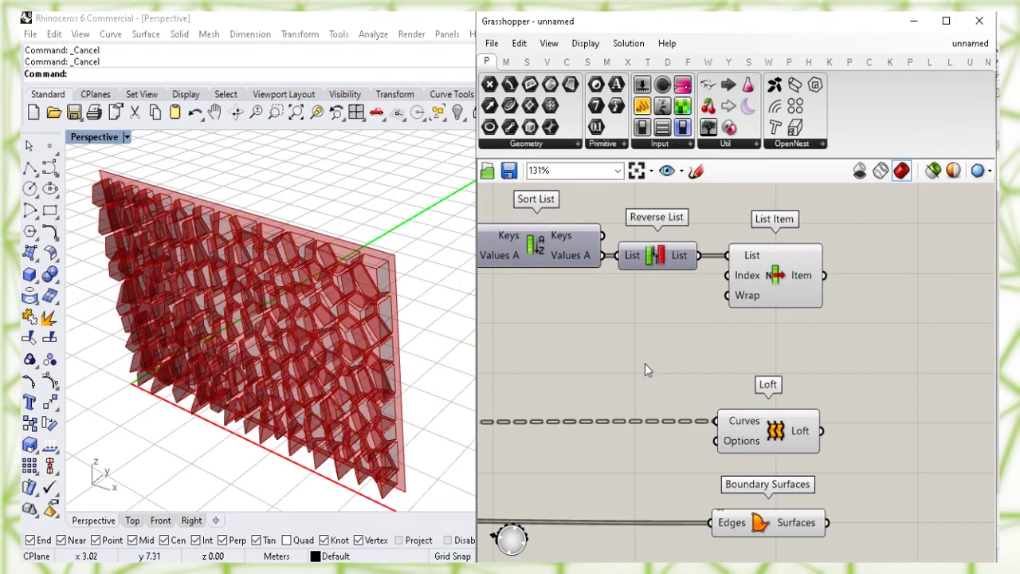
- Turn off the preview of the List Item, Loft and Boundary Surfaces components
right_click_drag(806, 353, 779, 347)
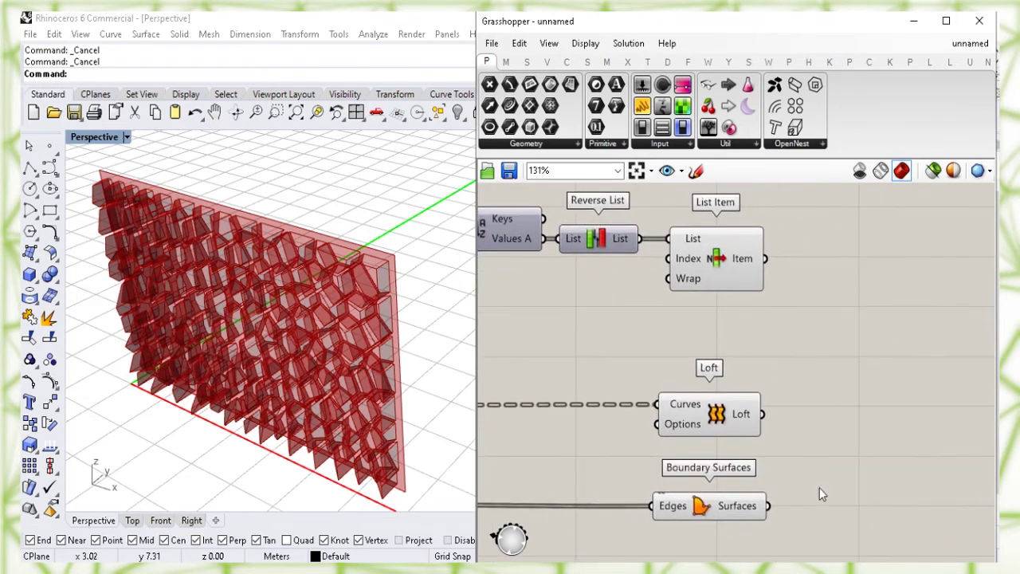
left_click_drag(822, 509, 690, 256)
right_click(816, 298)
left_click(848, 322)
left_click(836, 352)
- Add a Merge component and connect List Item's Item output to its first data input
right_click_drag(867, 368, 719, 370)
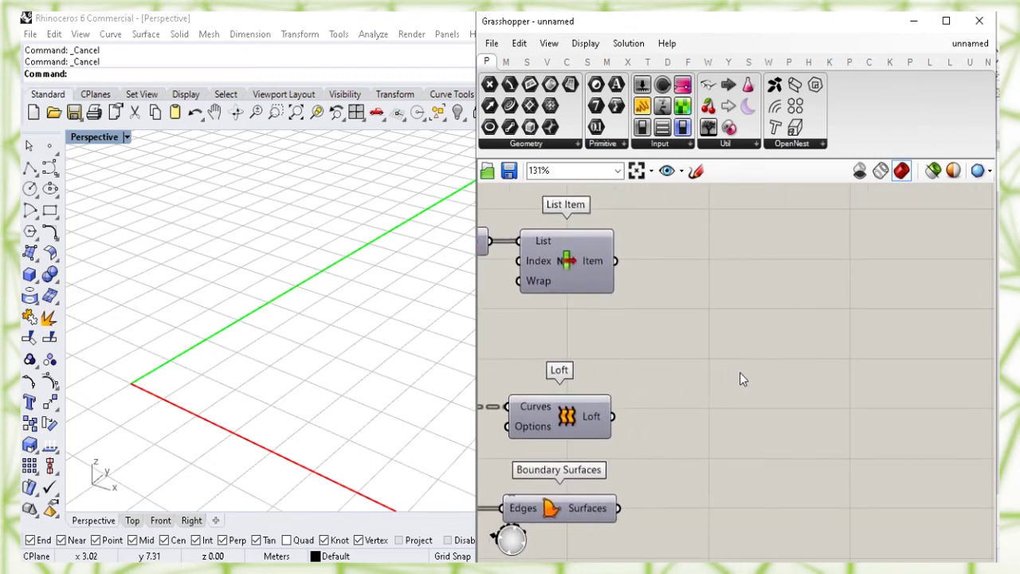
double_click(739, 380)
type("mer")
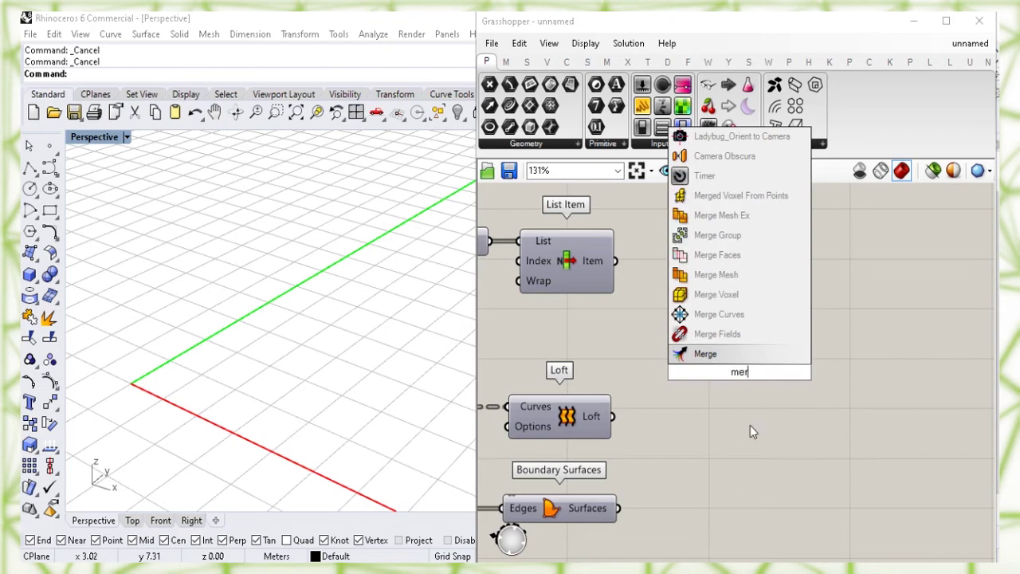
left_click(737, 354)
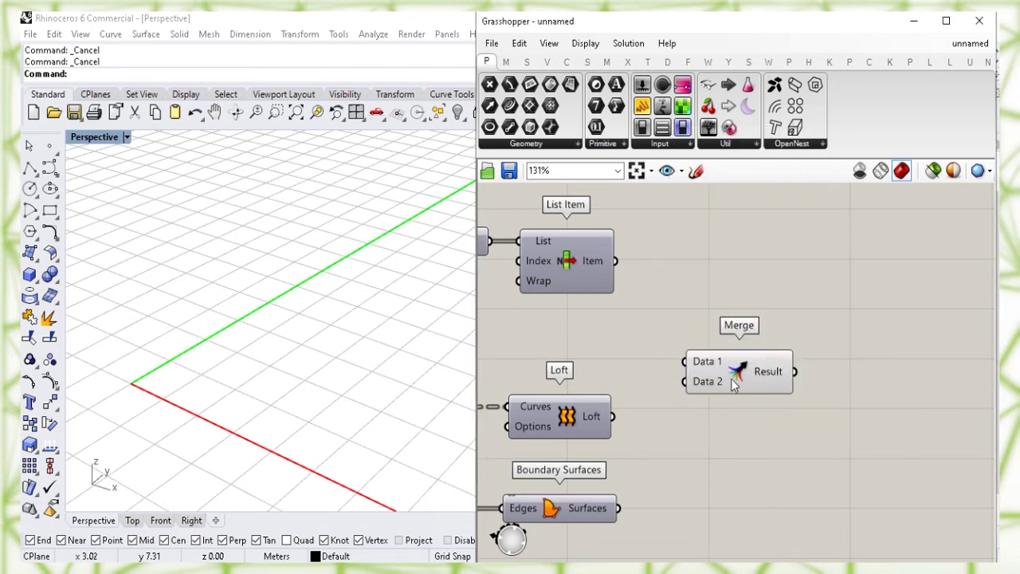
left_click_drag(614, 260, 683, 361)
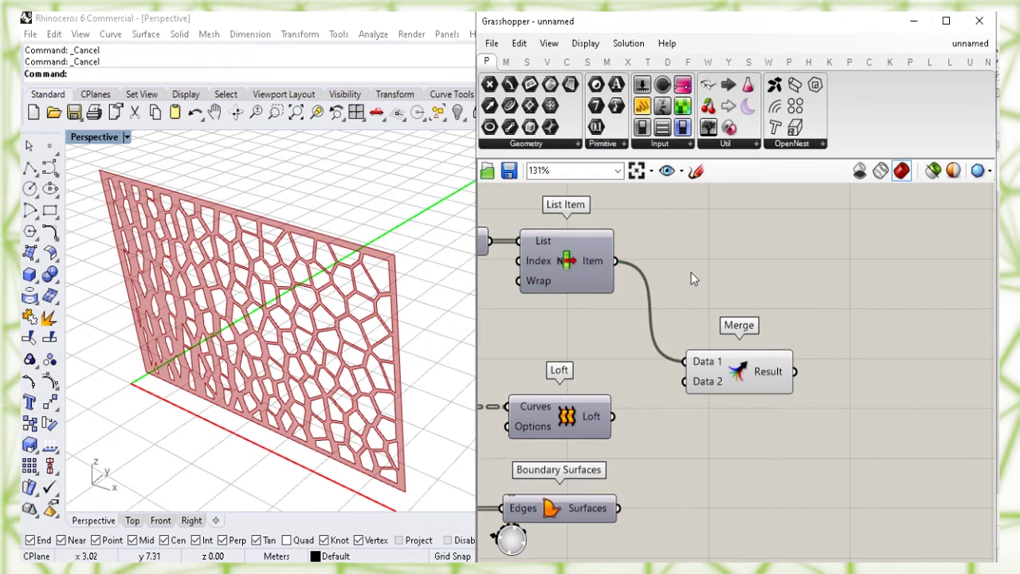
left_click(740, 372)
left_click(743, 449)
- Connect the Loft output to Merge's second data input and the Boundary Surfaces output to its third
left_click(605, 431)
left_click_drag(658, 396, 708, 415)
left_click(814, 431)
right_click_drag(813, 431, 810, 332)
left_click(590, 413)
left_click_drag(621, 406, 713, 344)
left_click(714, 352)
left_click(725, 344, "ctrl")
- Turn off the preview of the Merge component
left_click(712, 328)
right_click(712, 328)
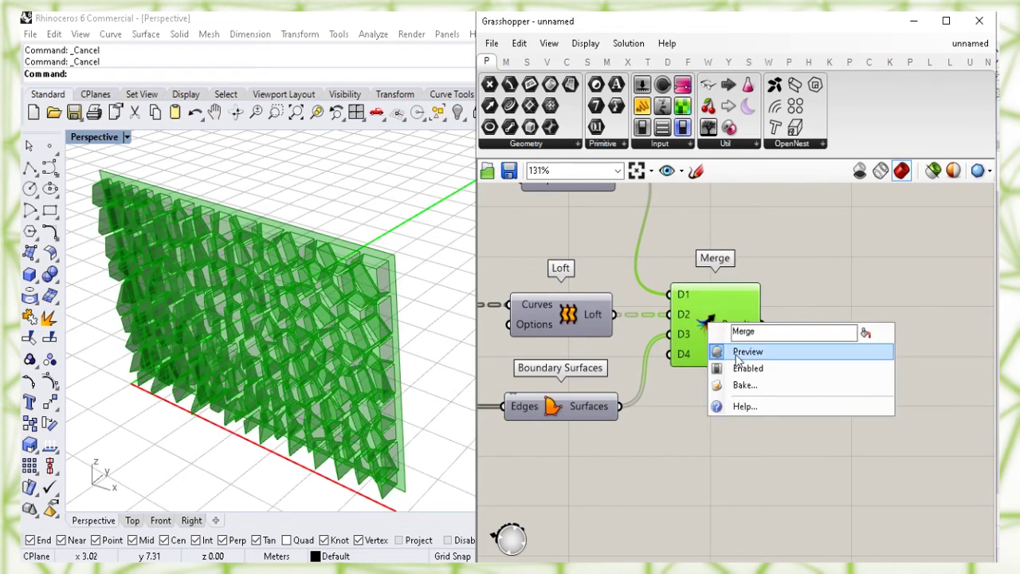
left_click(737, 352)
- Add a Brep Join component to the canvas beside Merge
right_click_drag(824, 388, 639, 388)
double_click(715, 371)
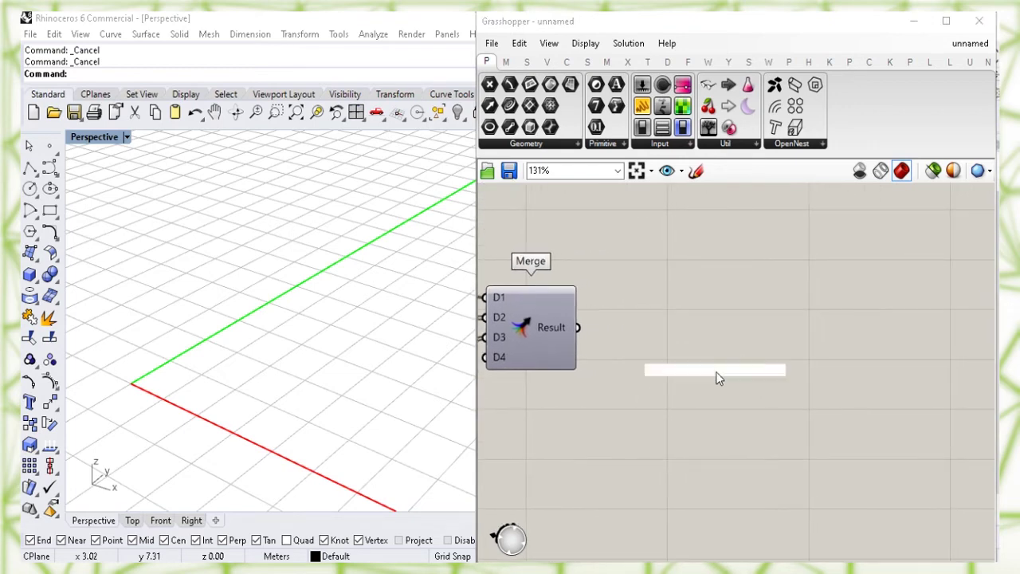
type("bre")
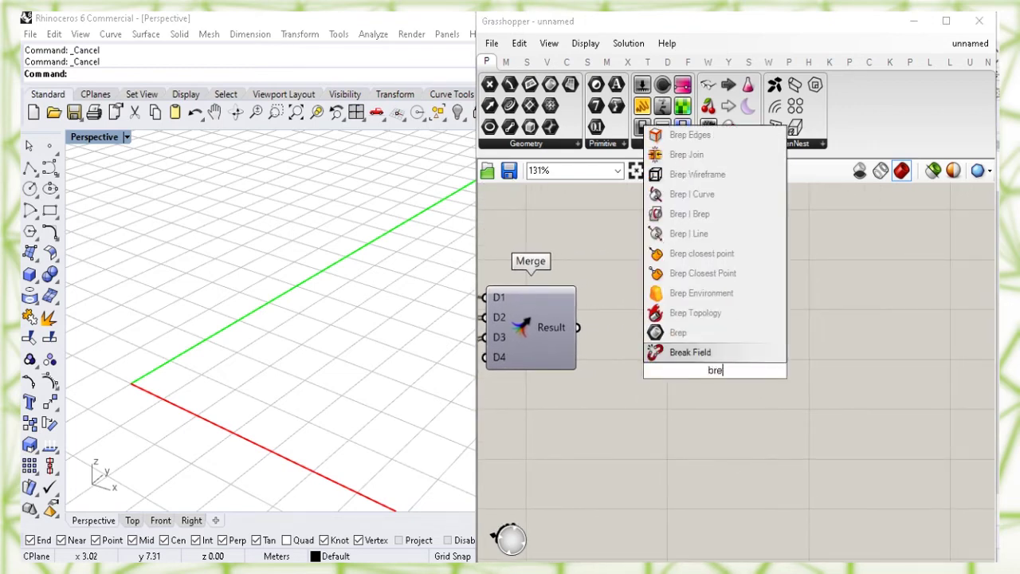
type("p j")
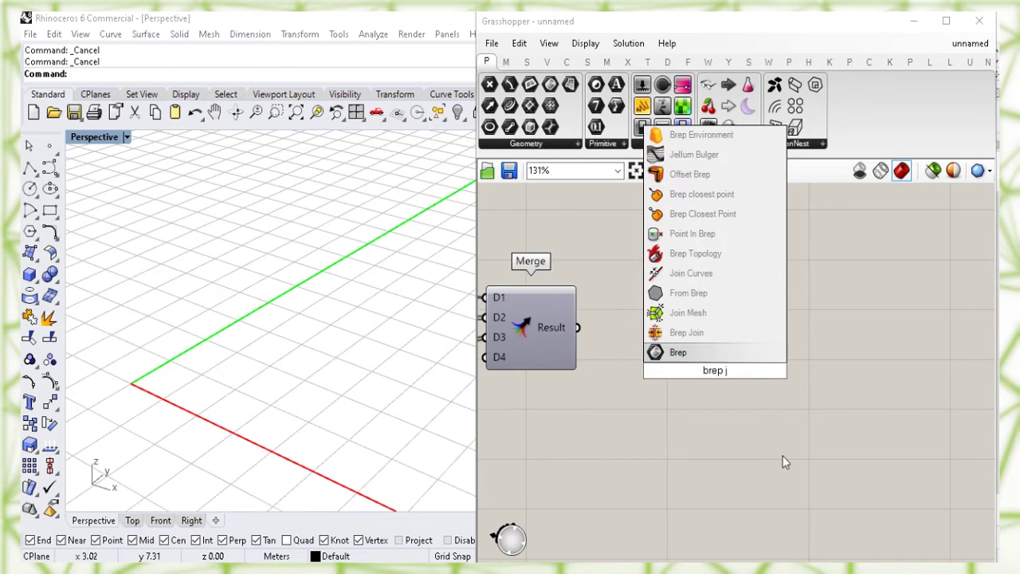
left_click(751, 334)
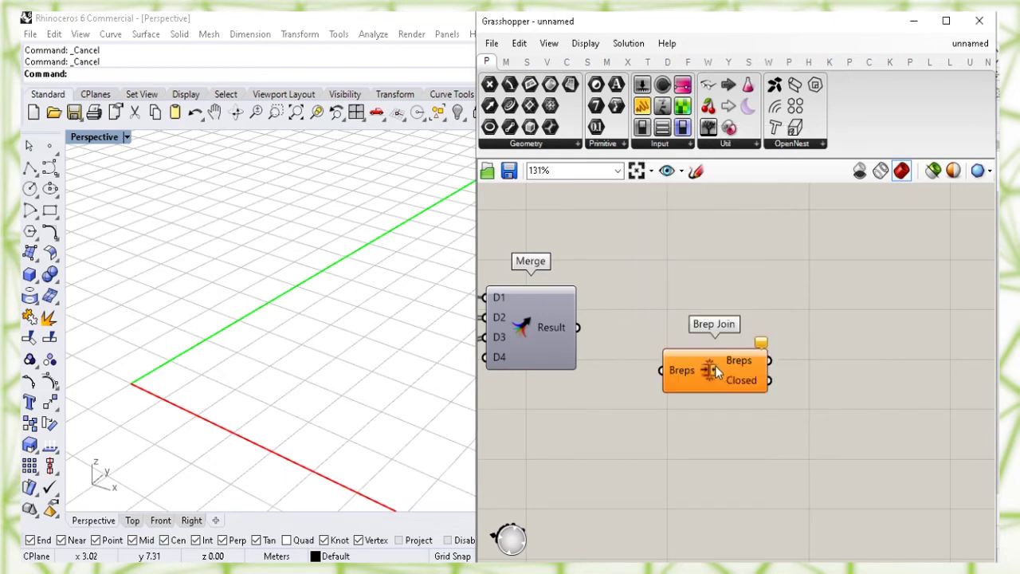
- Flatten the Breps input of Brep Join and connect Merge's Result output to it
right_click(681, 337)
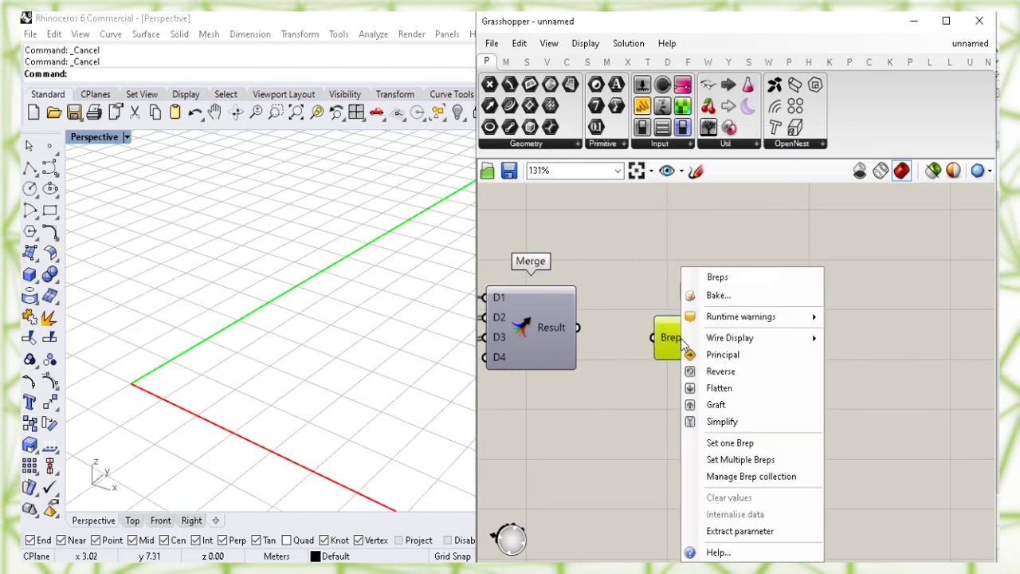
left_click(767, 389)
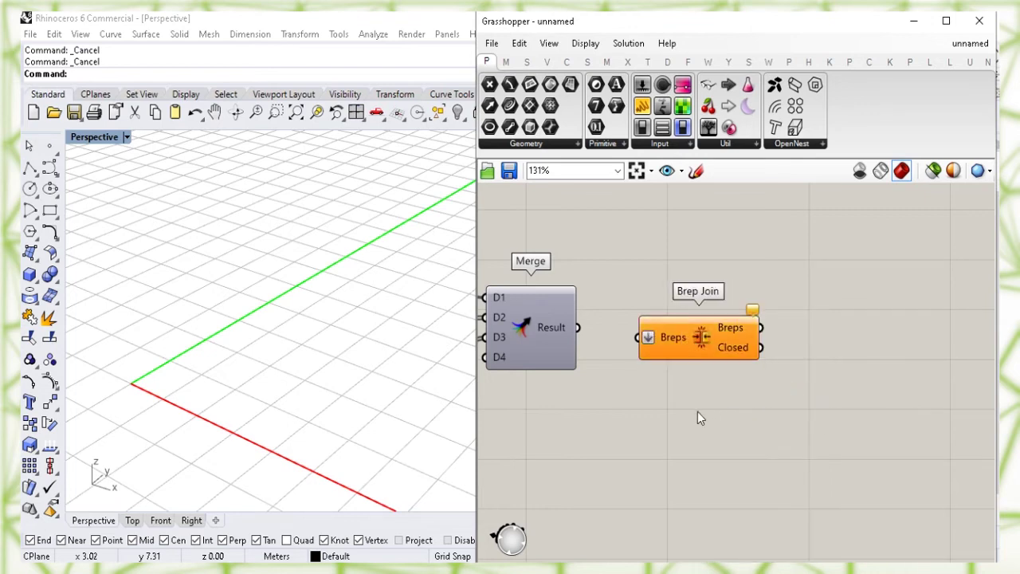
left_click_drag(591, 301, 627, 333)
- Turn off the preview of the Brep Join component
left_click(701, 339)
right_click(701, 338)
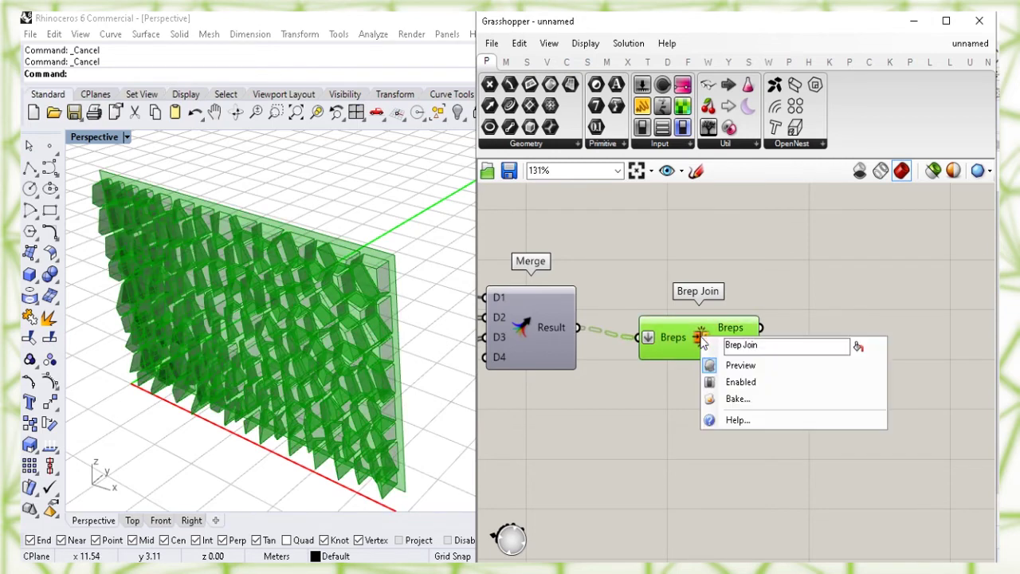
left_click(739, 365)
- Bake the Brep Join result to the Default layer and line the component up with Merge
left_click(701, 339)
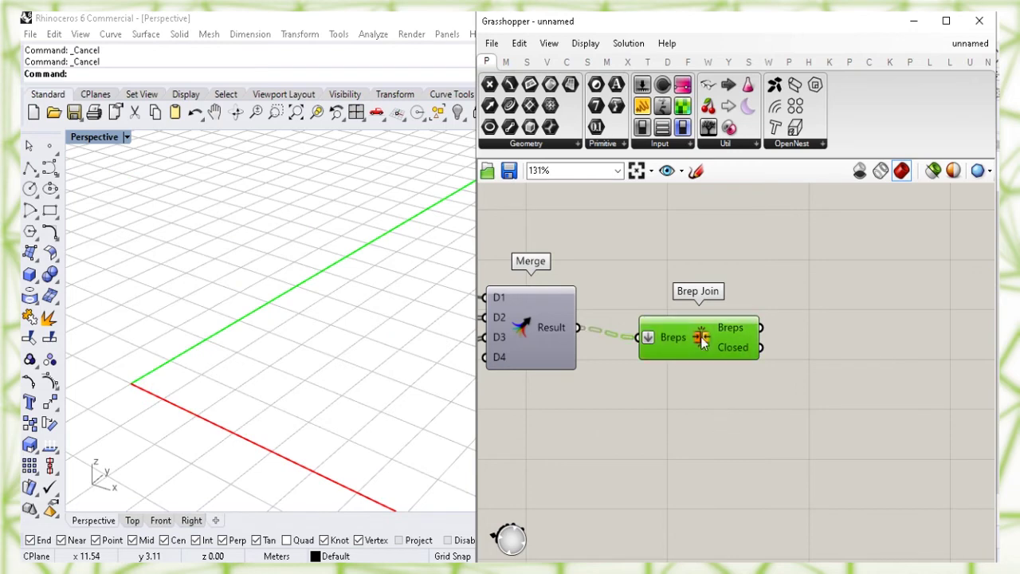
right_click(701, 338)
left_click(731, 400)
left_click(721, 282)
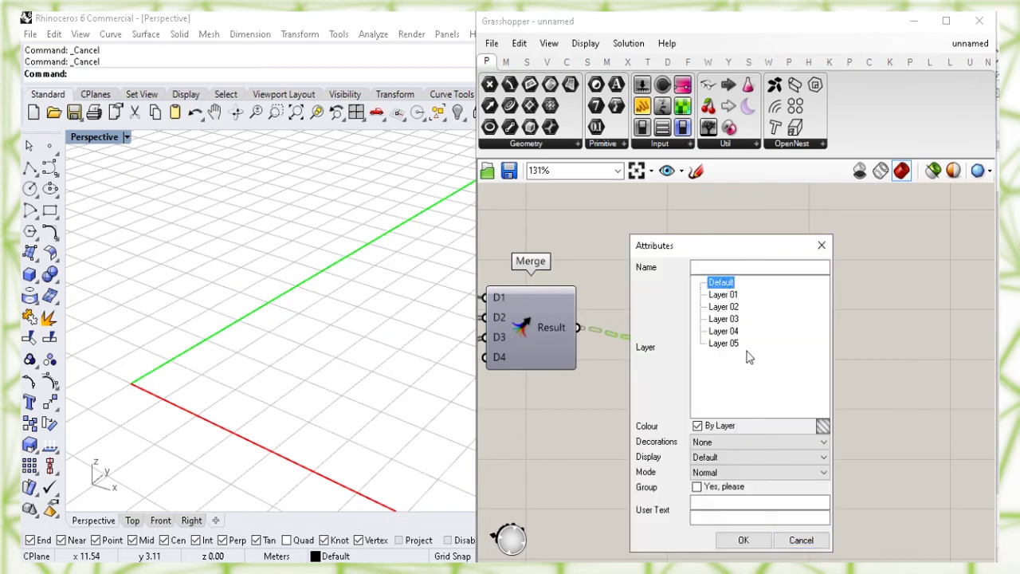
left_click(743, 539)
left_click(408, 375)
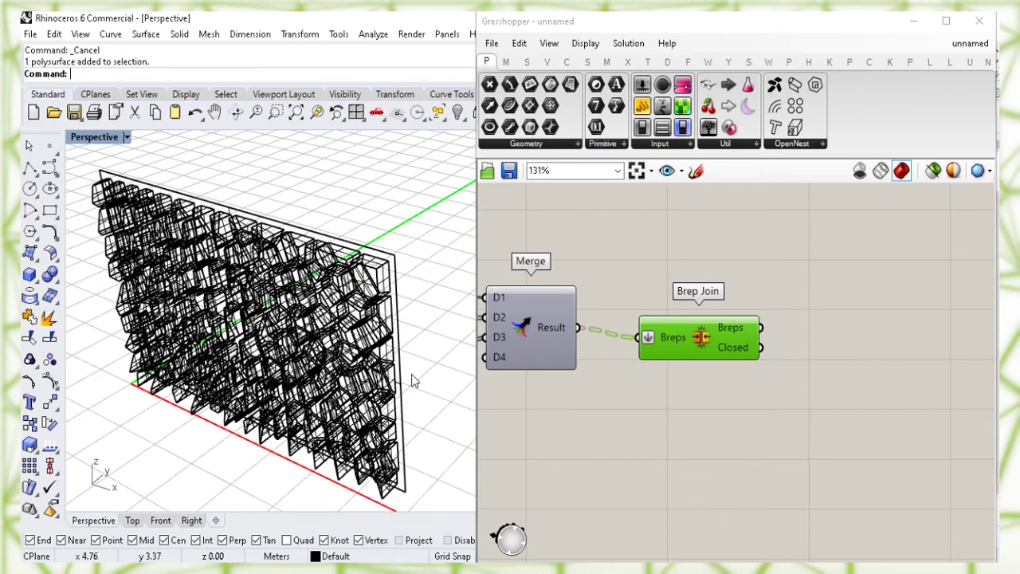
left_click(424, 294)
left_click_drag(680, 336, 670, 328)
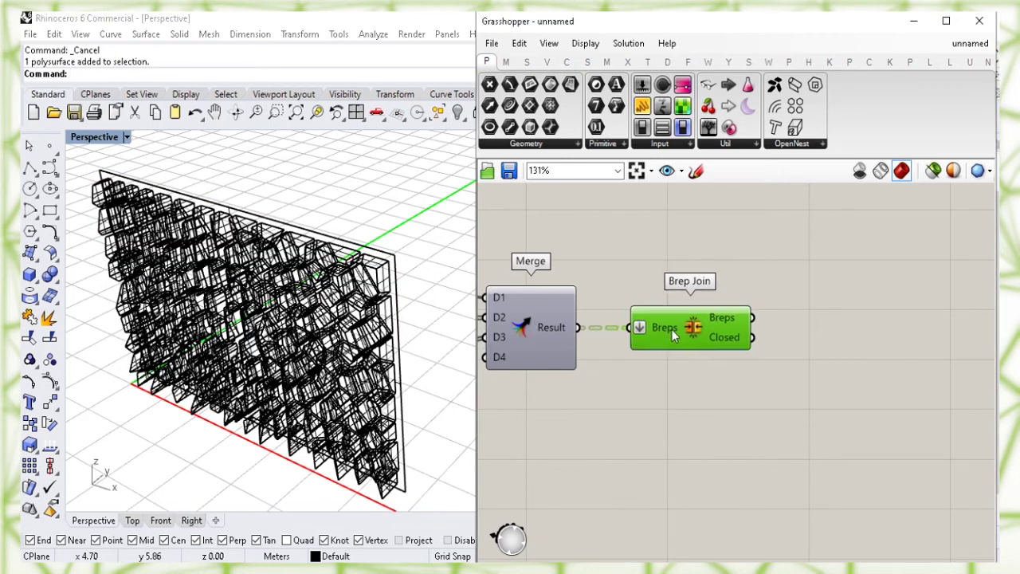
left_click(789, 277)
- Bake the building and human figure from the Geometry component at the start of the definition to Layer 03
scroll(805, 257, "down", 2)
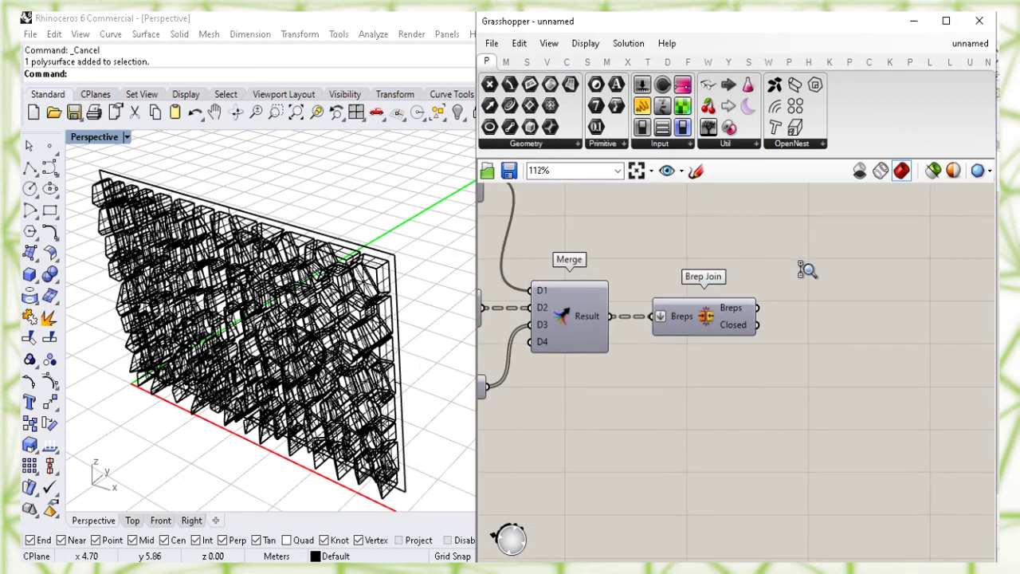
right_click_drag(558, 253, 888, 303)
right_click_drag(494, 315, 720, 363)
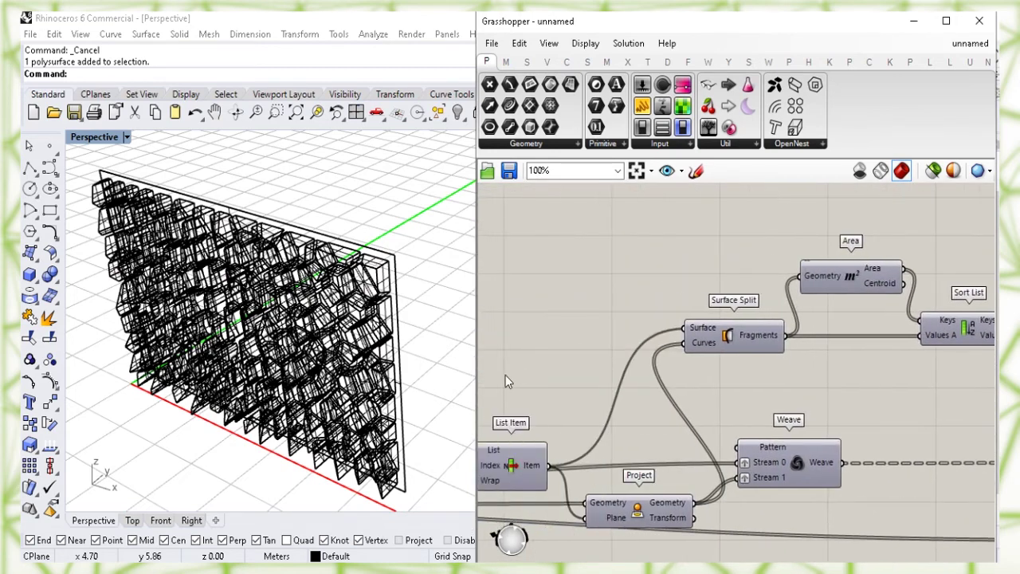
right_click_drag(505, 381, 701, 350)
right_click_drag(558, 330, 861, 319)
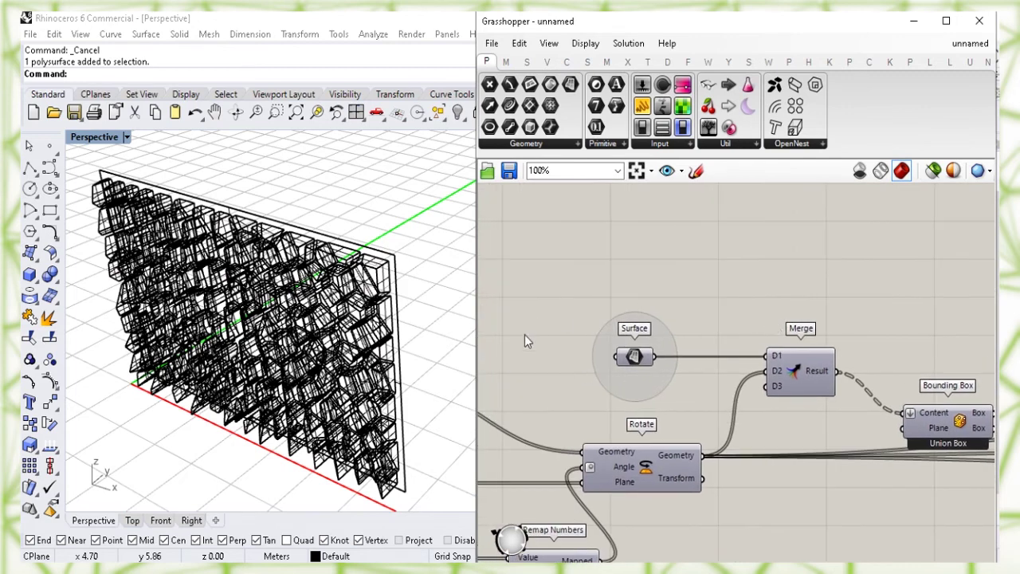
right_click_drag(507, 362, 869, 298)
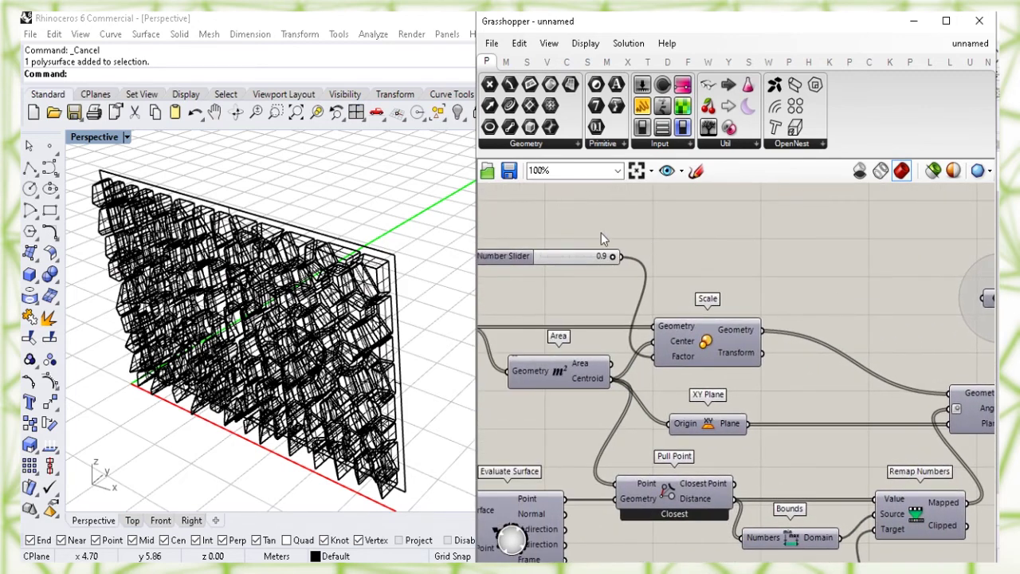
right_click_drag(524, 222, 841, 247)
right_click_drag(534, 303, 799, 275)
right_click_drag(541, 255, 915, 292)
right_click_drag(824, 324, 943, 291)
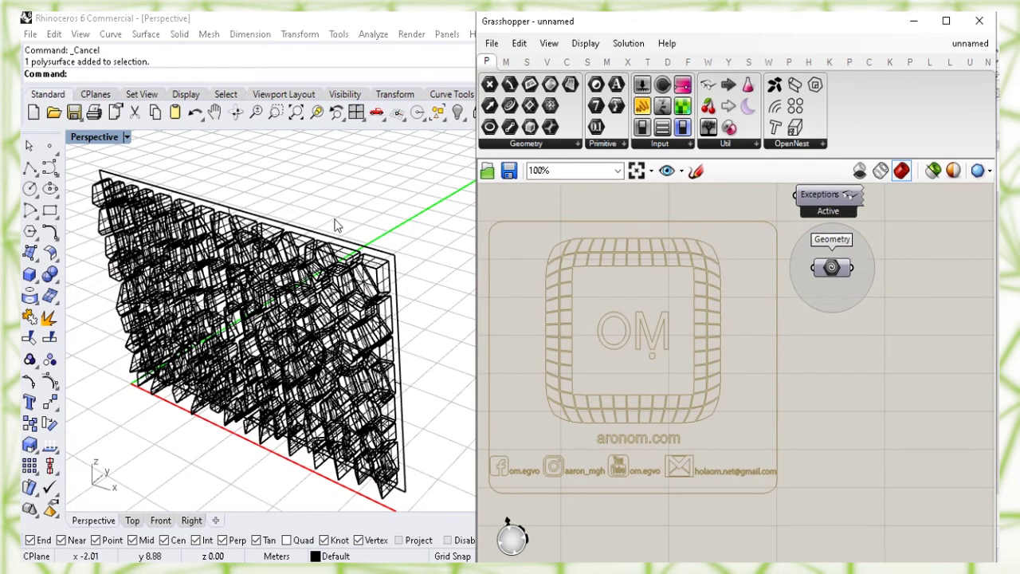
scroll(343, 245, "down", 3)
right_click_drag(387, 225, 303, 266, "shift")
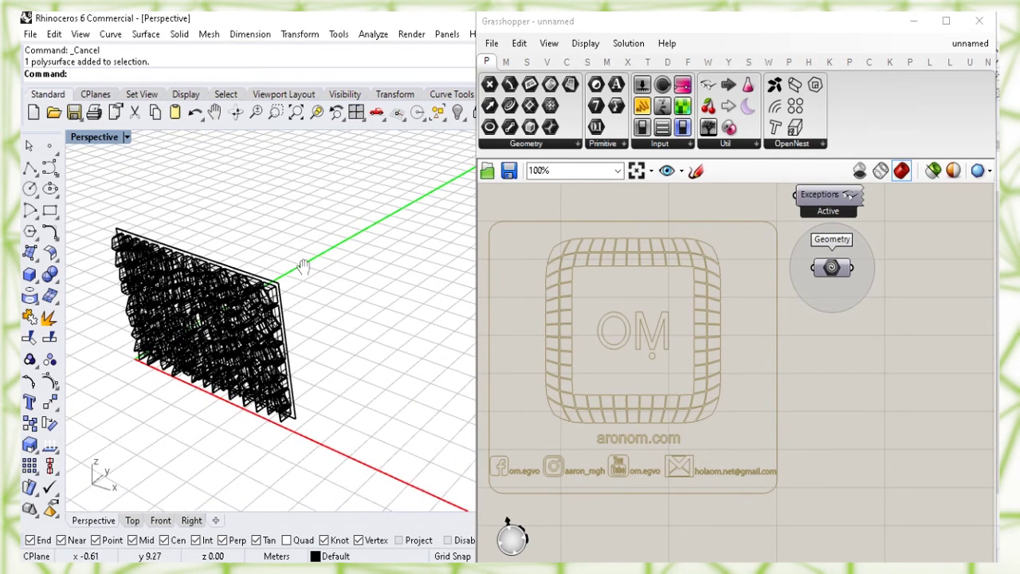
right_click(831, 268)
left_click(836, 327)
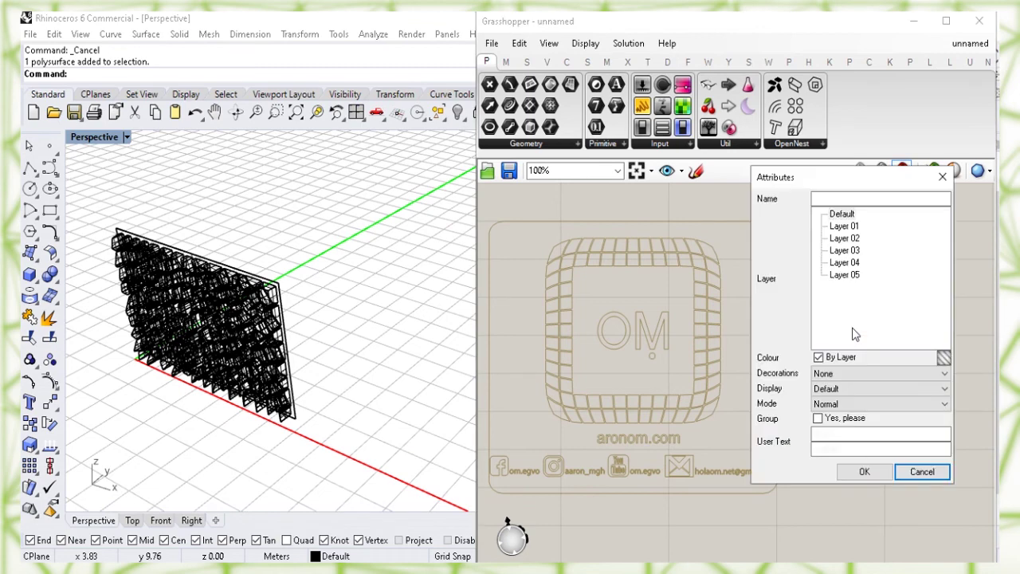
left_click(844, 262)
left_click(864, 471)
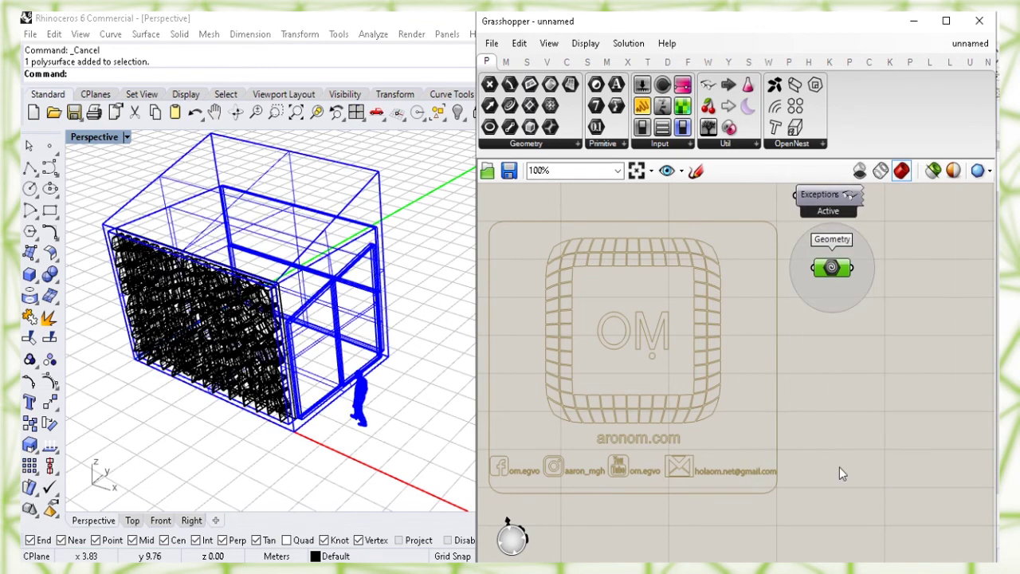
- Minimise Grasshopper and turn off the surface isocurves for all objects in the Rhino model
left_click(913, 21)
right_click_drag(457, 309, 627, 455, "shift")
left_click_drag(630, 460, 237, 200)
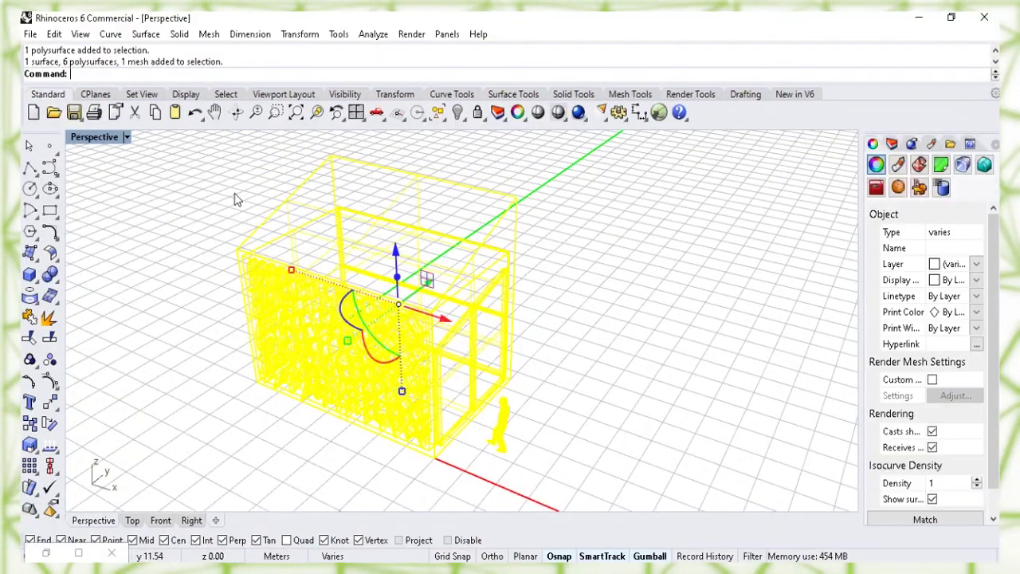
left_click(932, 499)
left_click(671, 300)
- Switch the Perspective viewport to the Shaded display mode
right_click_drag(672, 301, 614, 288)
left_click(126, 137)
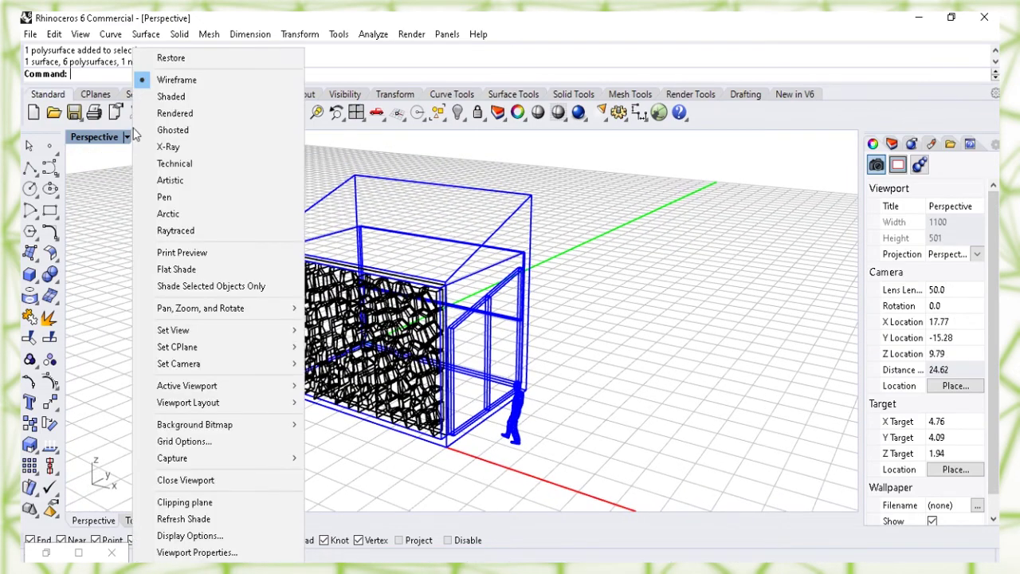
left_click(184, 97)
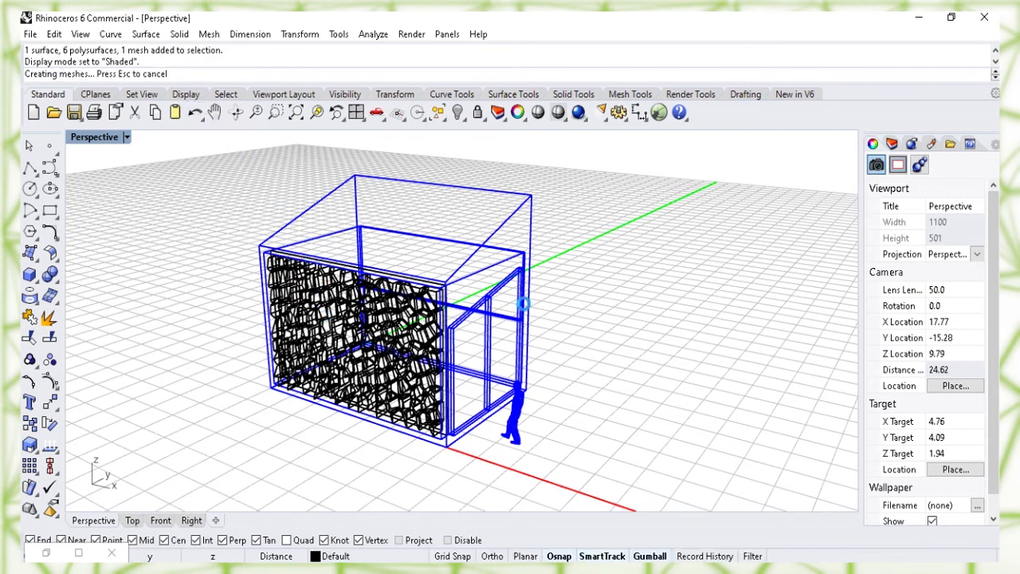
- Move the building's outer shell around the facade to Layer 01
left_click(528, 249)
left_click(976, 264)
left_click(956, 292)
left_click(556, 361)
- Move the human figure mesh beside the building to Layer 04
right_click_drag(556, 361, 596, 348)
left_click_drag(575, 383, 572, 380)
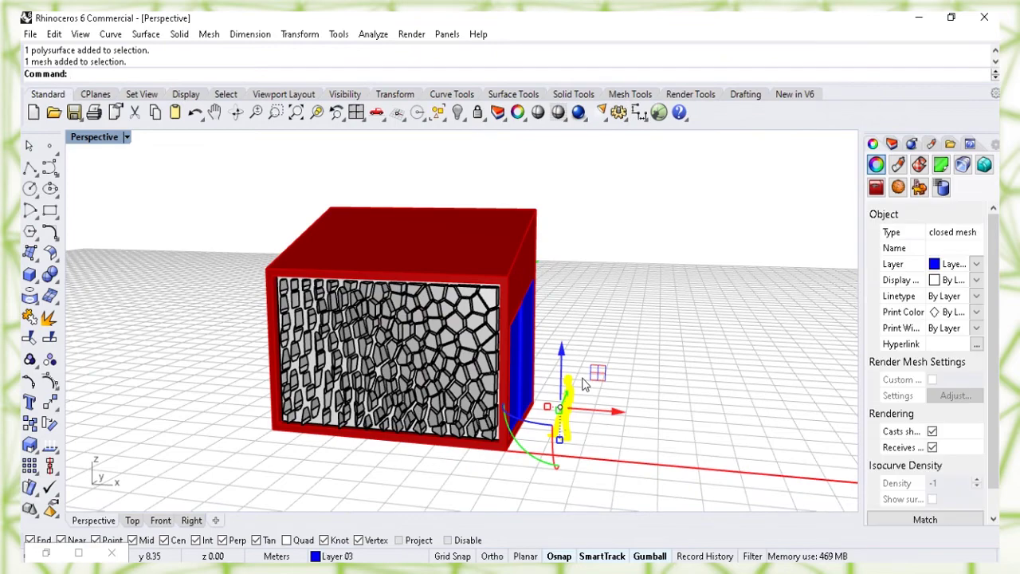
left_click(977, 265)
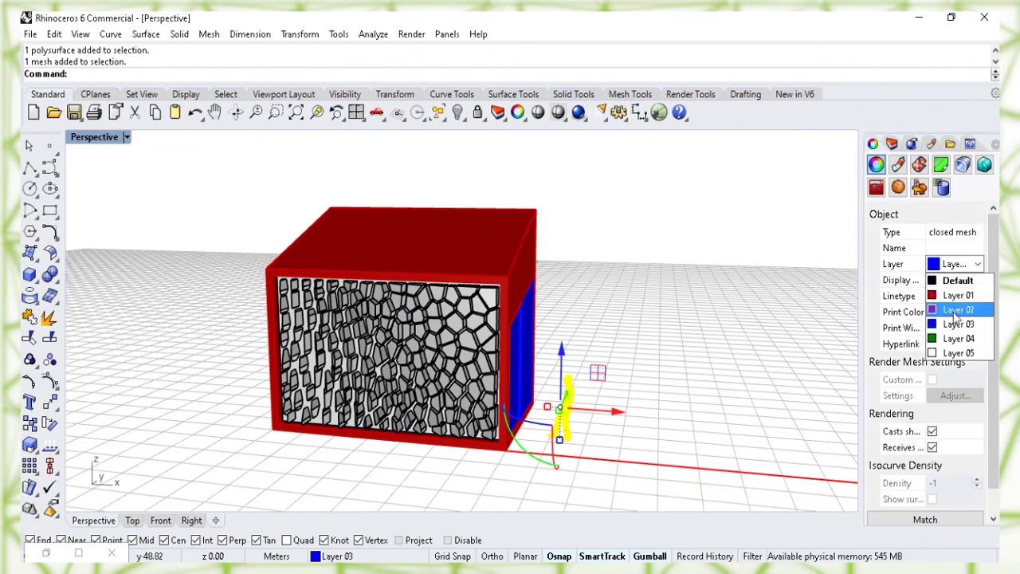
left_click(956, 338)
left_click(632, 307)
- Move the upper panel on the building's rear side to Layer 05
right_click_drag(633, 308, 473, 302)
left_click(473, 302)
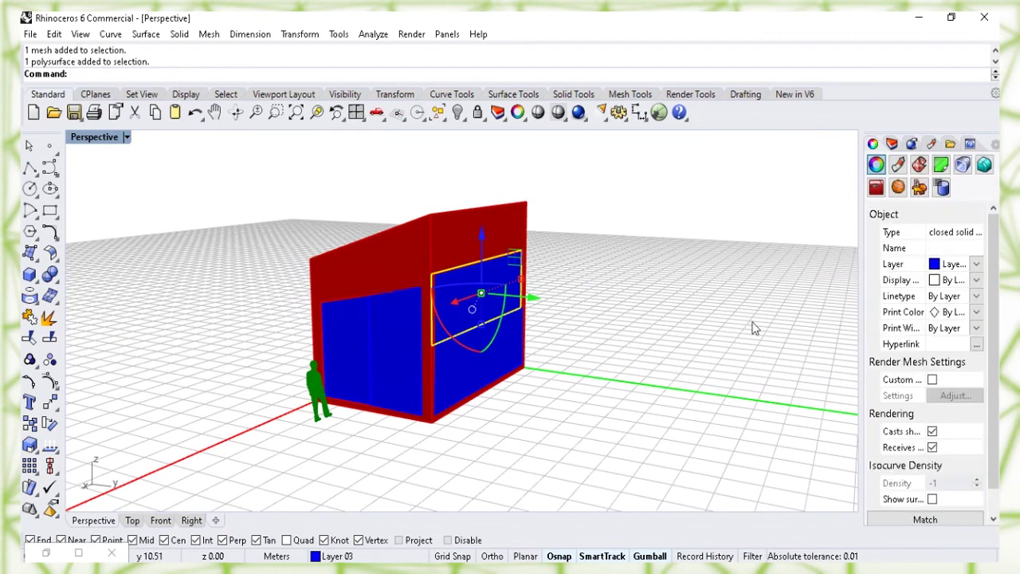
left_click(977, 264)
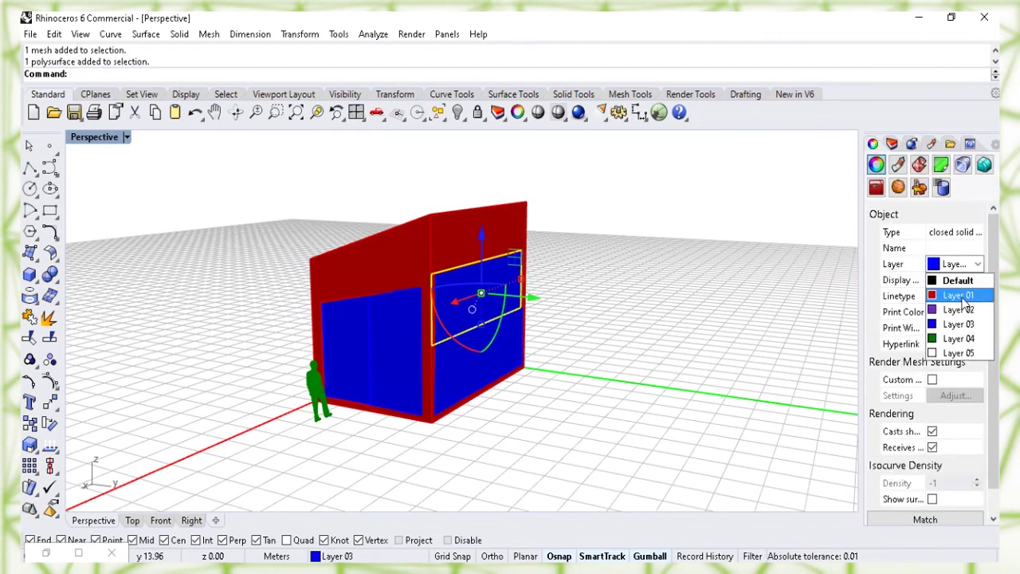
left_click(952, 349)
left_click(667, 367)
- Move the lower panel on the building's rear side to Layer 02
left_click(510, 375)
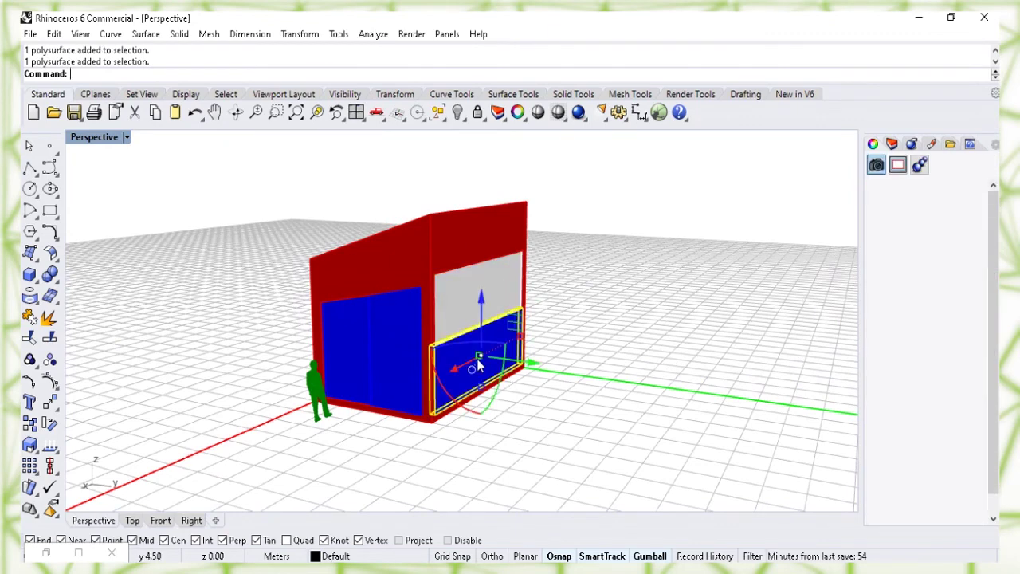
left_click(977, 266)
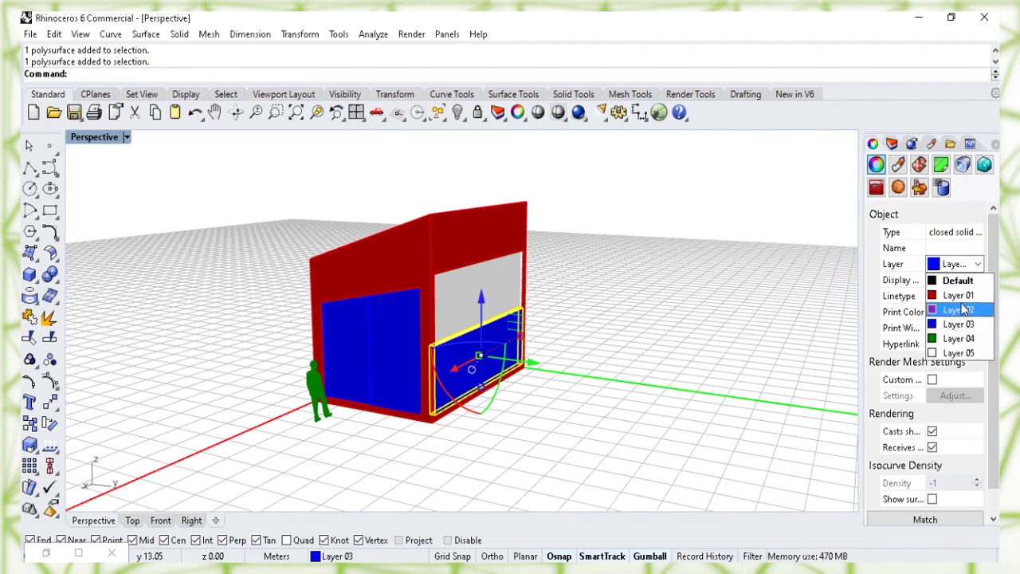
left_click(956, 309)
left_click(488, 447)
- Switch the Perspective viewport to the Rendered display mode and view the Voronoi facade up close
right_click_drag(488, 448, 713, 359)
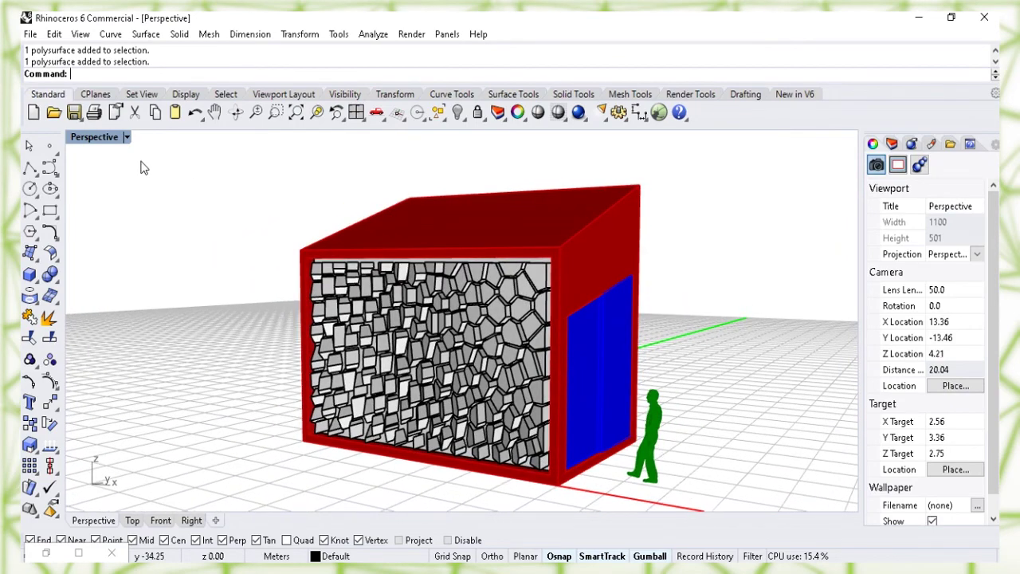
left_click(127, 137)
left_click(223, 118)
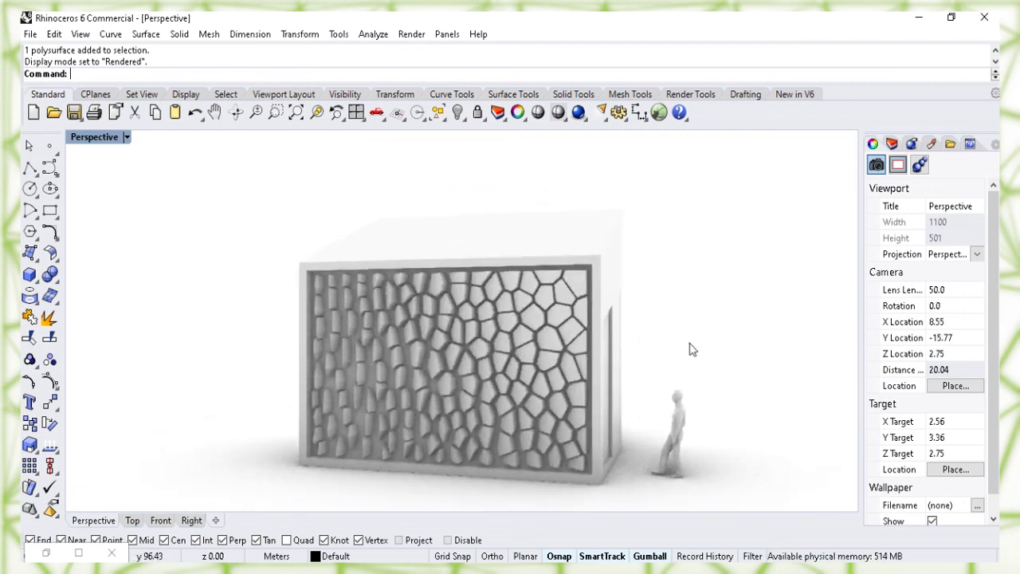
scroll(626, 339, "up", 3)
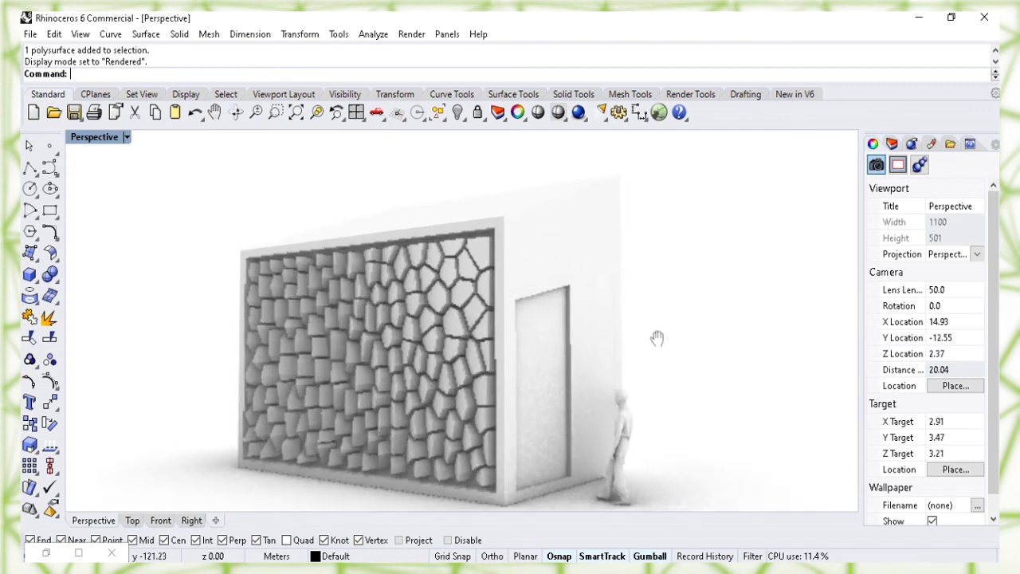